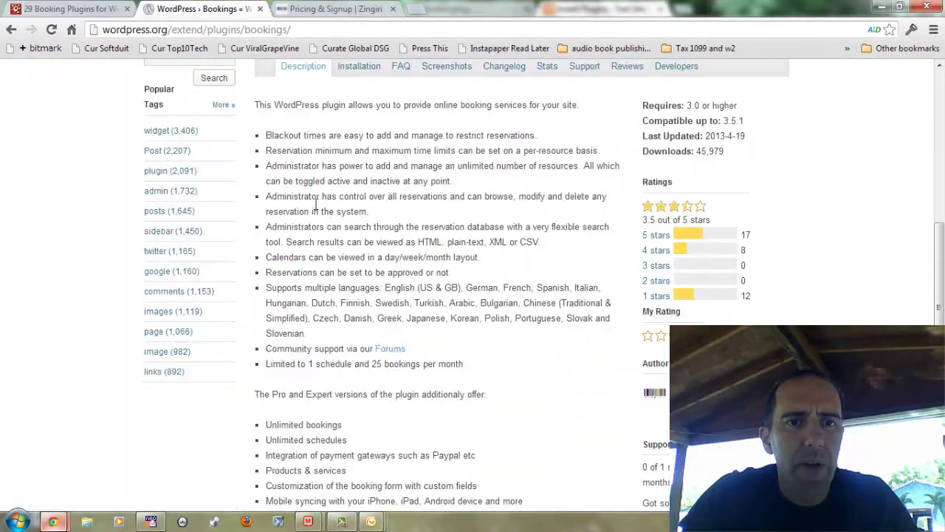
Select the plugin title "Bookings" in the banner of its WordPress.org directory page.
scroll(365, 257, up, 6)
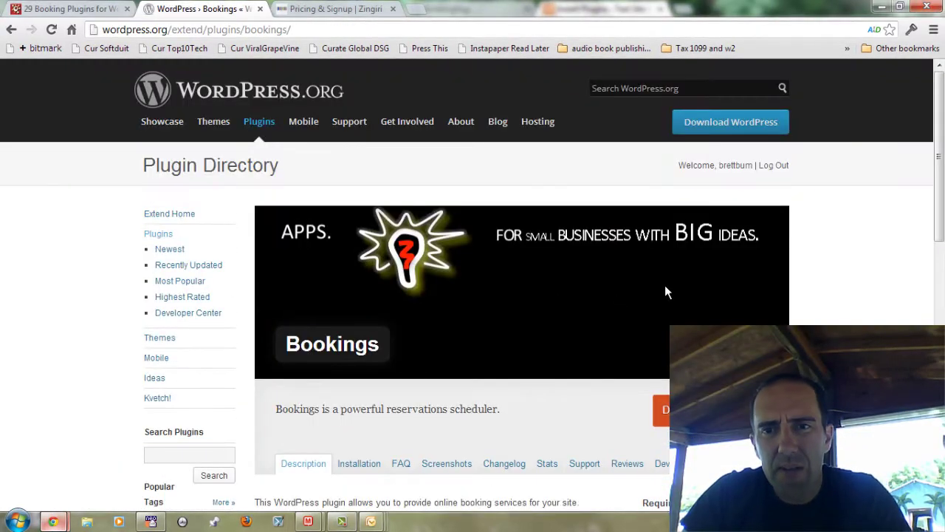
drag(305, 341, 387, 358)
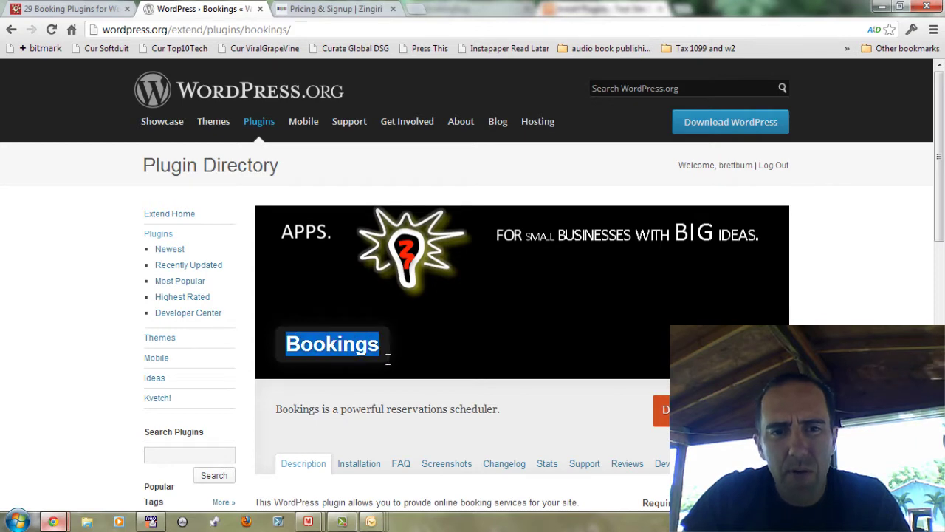
Examine the free Standard plan's limits on schedules, monthly bookings and resources on Zingiri's Pricing & Signup page.
click(355, 12)
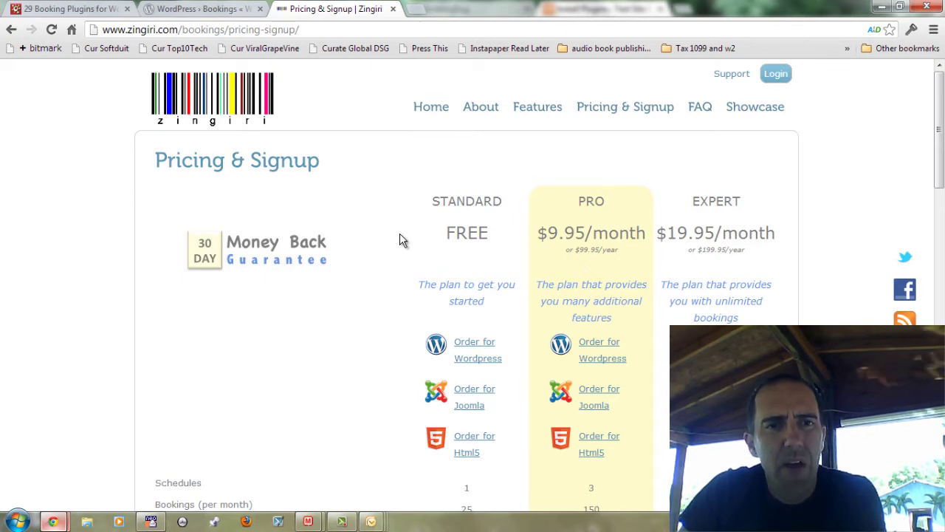
scroll(453, 249, down, 2)
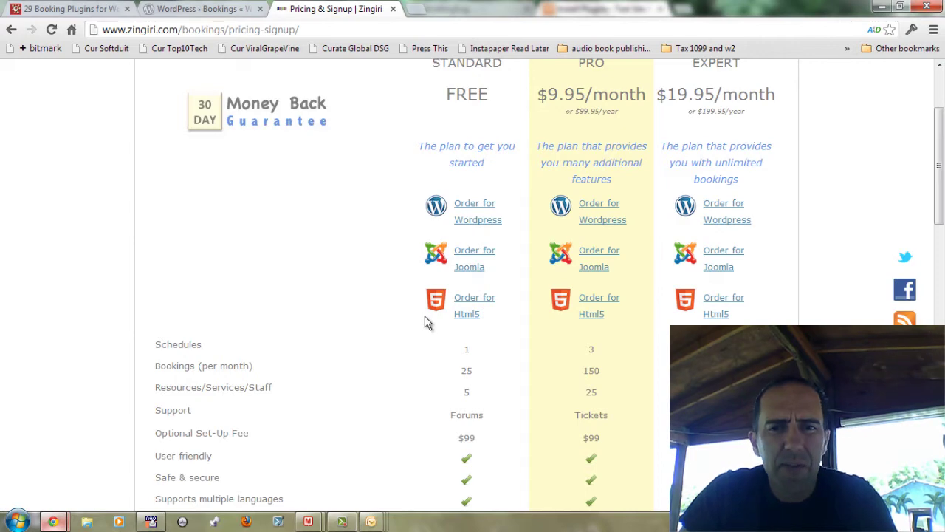
scroll(436, 274, up, 2)
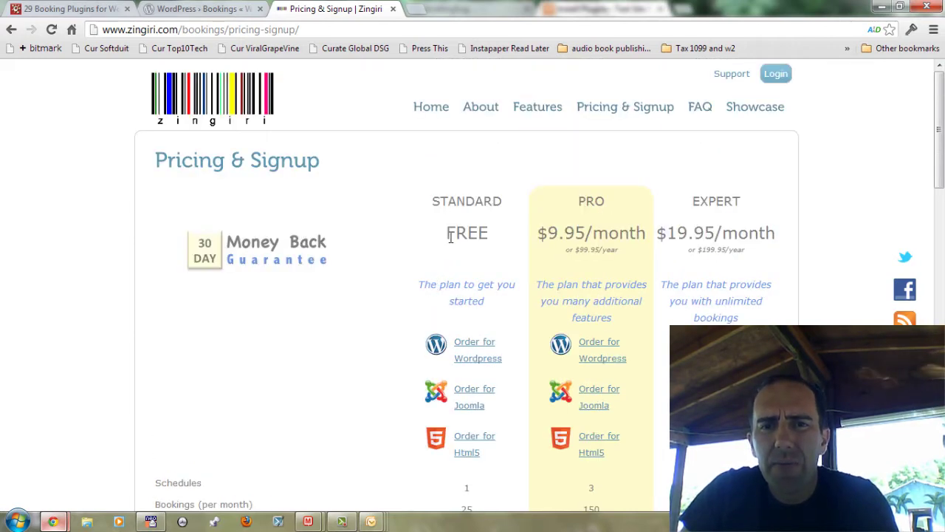
scroll(451, 237, down, 1)
drag(493, 164, 456, 164)
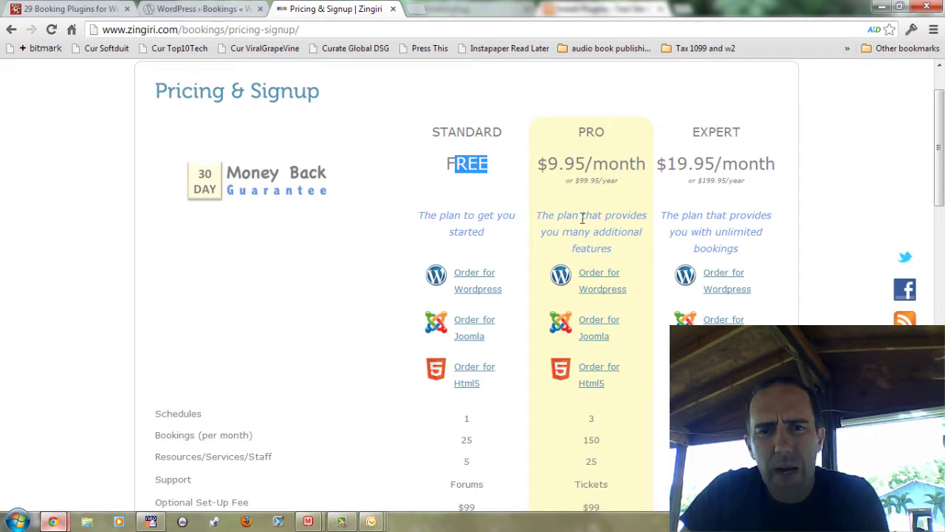
scroll(535, 251, down, 2)
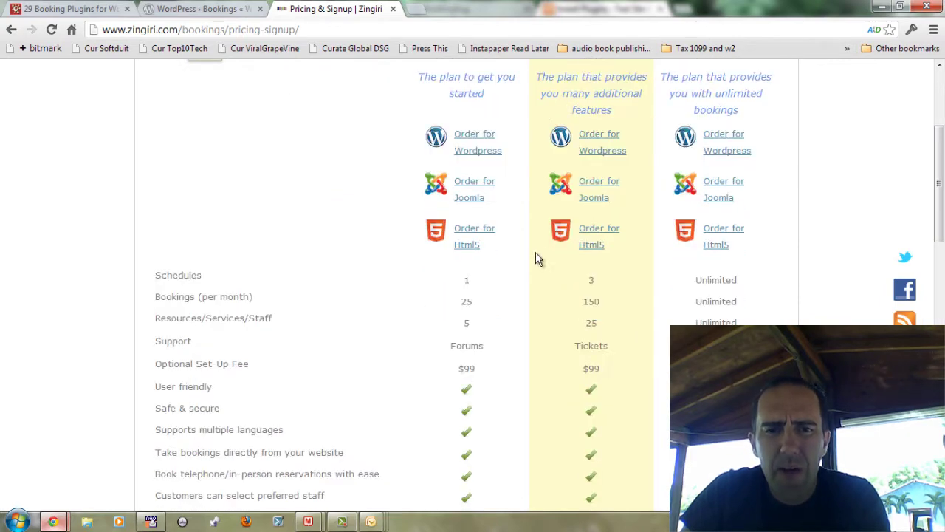
double_click(465, 280)
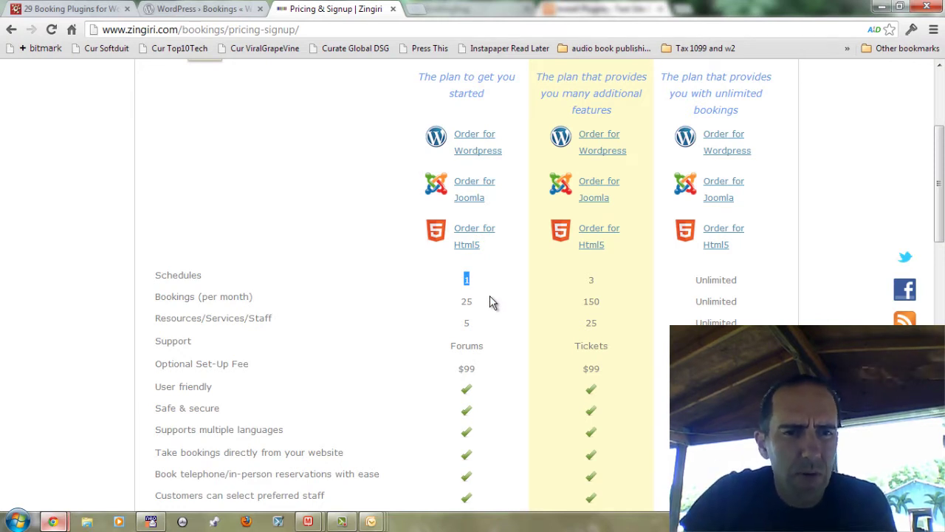
drag(481, 301, 458, 300)
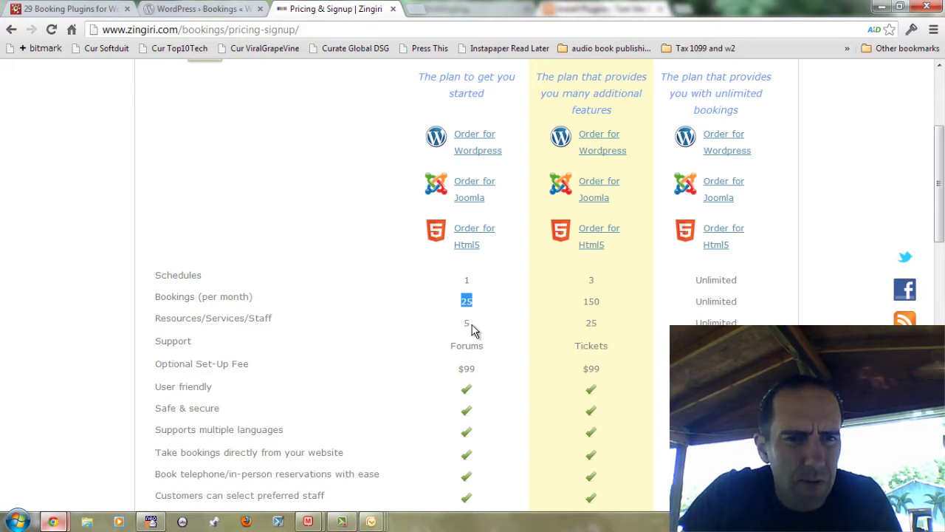
double_click(467, 323)
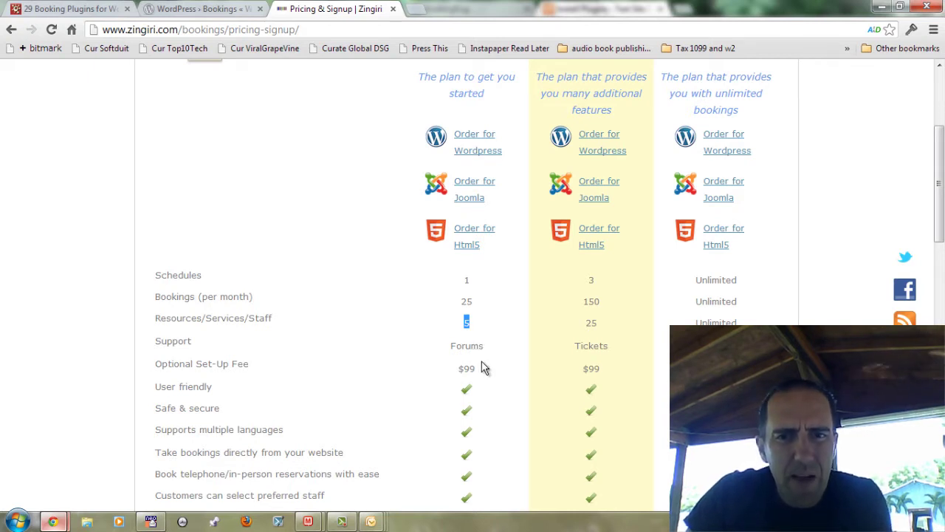
click(471, 307)
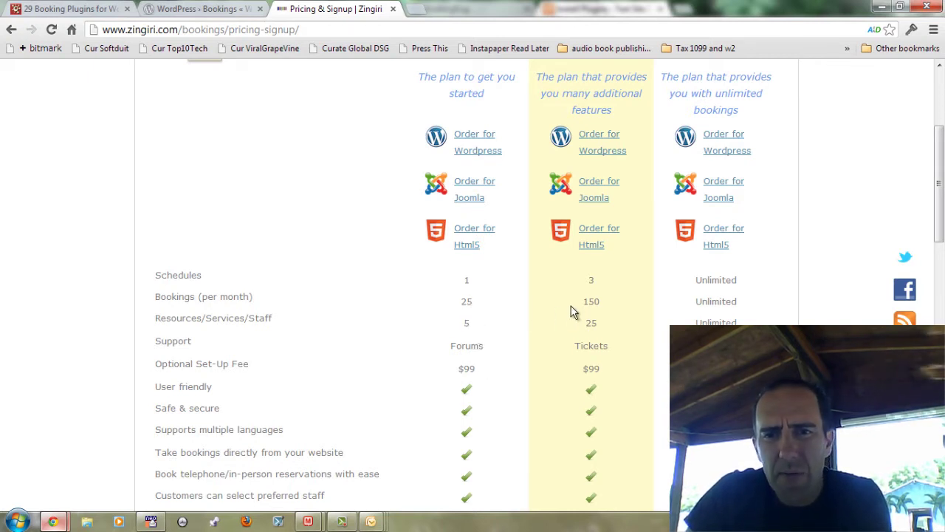
Compare the Pro plan's booking limits, price and support with the Standard plan, and review the full feature comparison table.
drag(583, 301, 598, 306)
scroll(598, 305, up, 3)
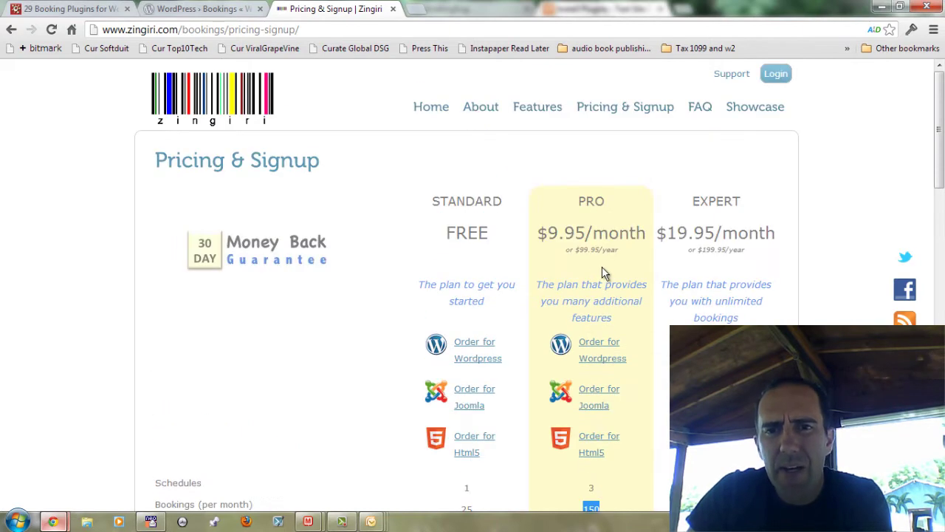
scroll(587, 238, down, 3)
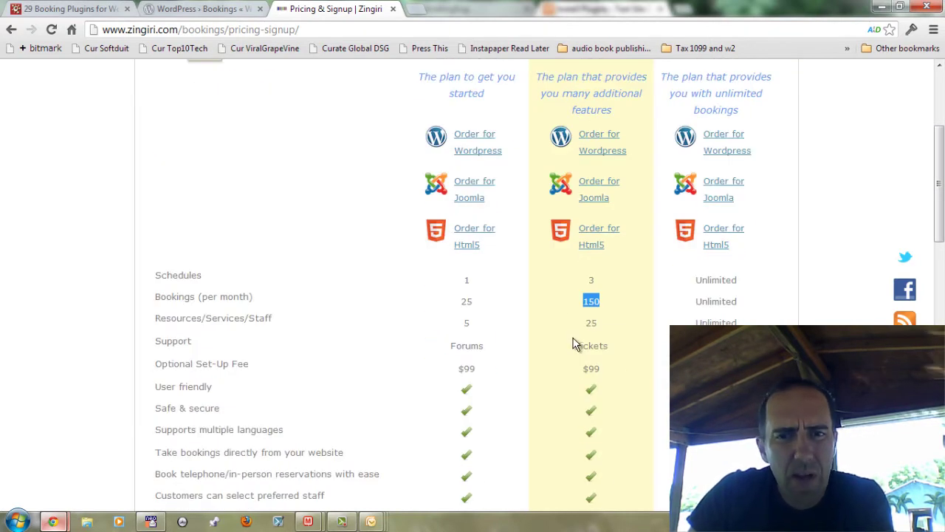
drag(591, 322, 597, 322)
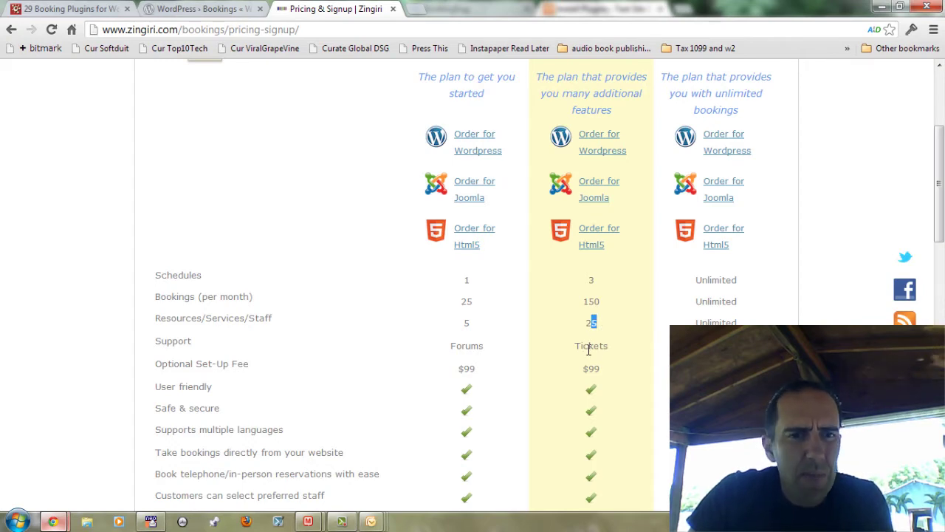
drag(575, 345, 610, 346)
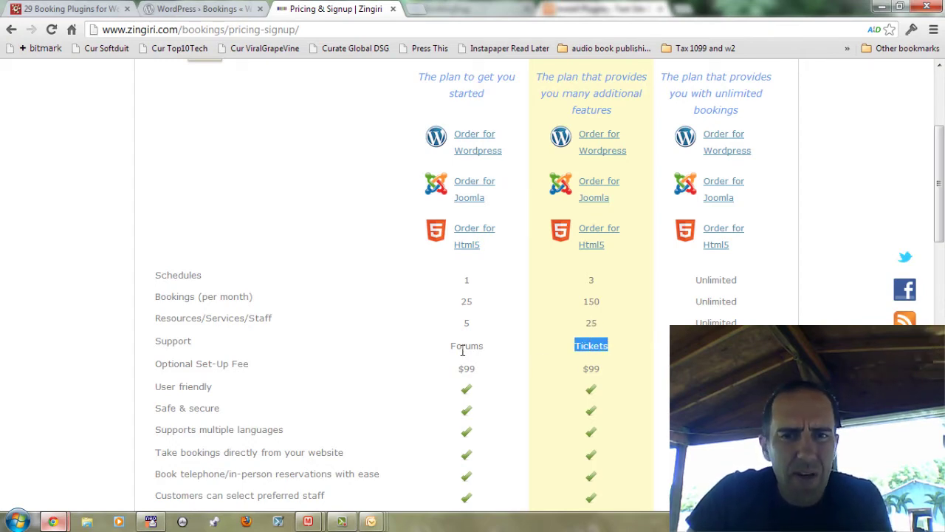
scroll(481, 365, down, 3)
scroll(481, 365, down, 2)
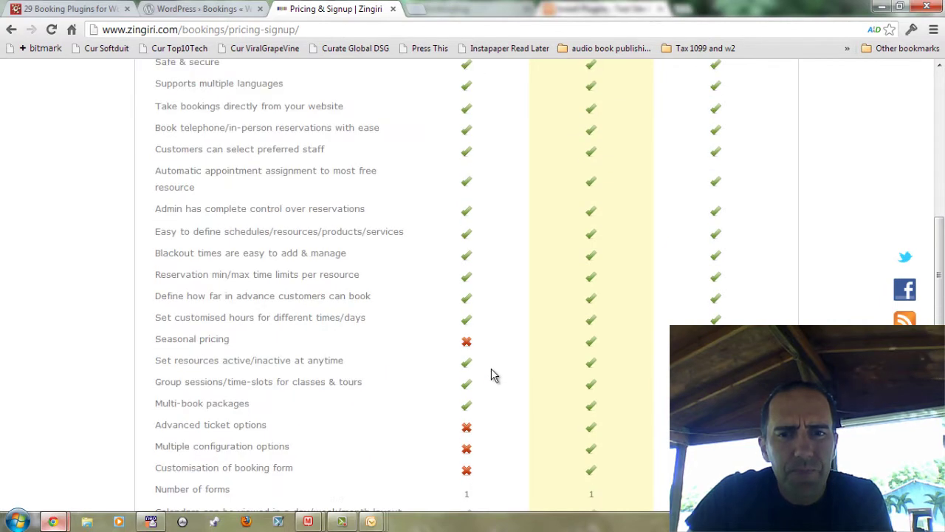
scroll(486, 370, down, 1)
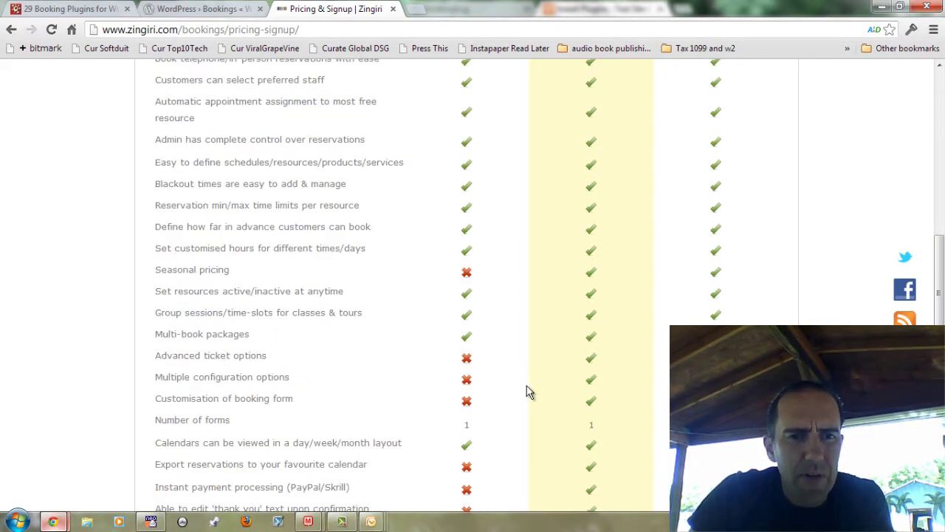
scroll(526, 380, down, 1)
scroll(532, 397, down, 3)
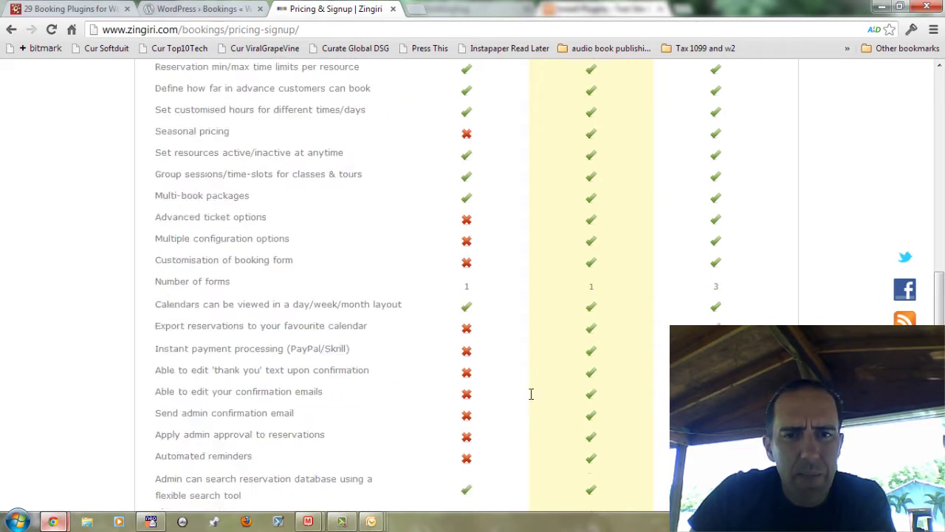
key(Home)
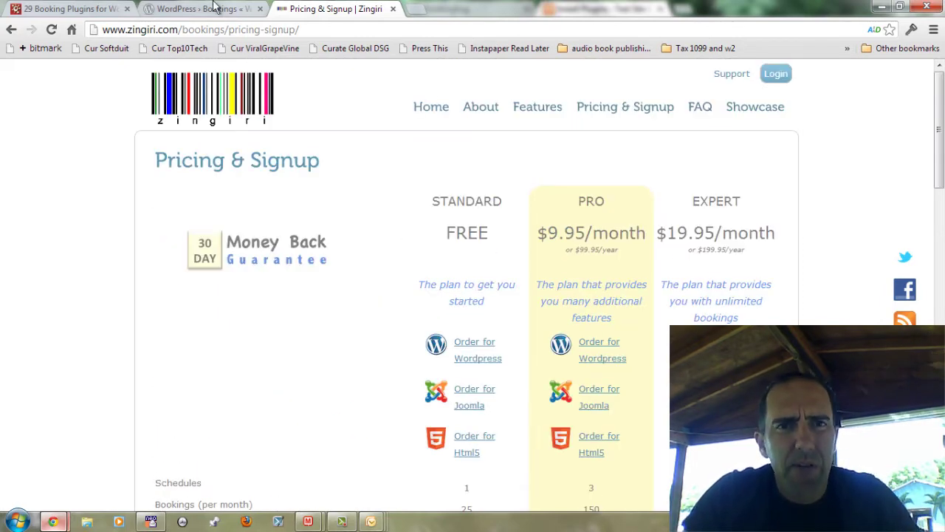
Copy the plugin name from its WordPress.org page and search for "Bookings" in Test Site 5's plugin installer.
click(189, 8)
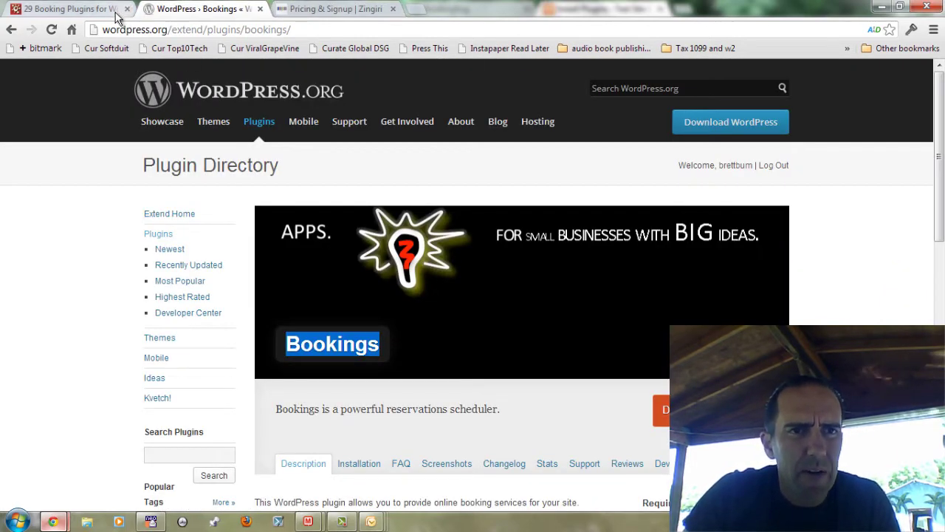
right_click(358, 344)
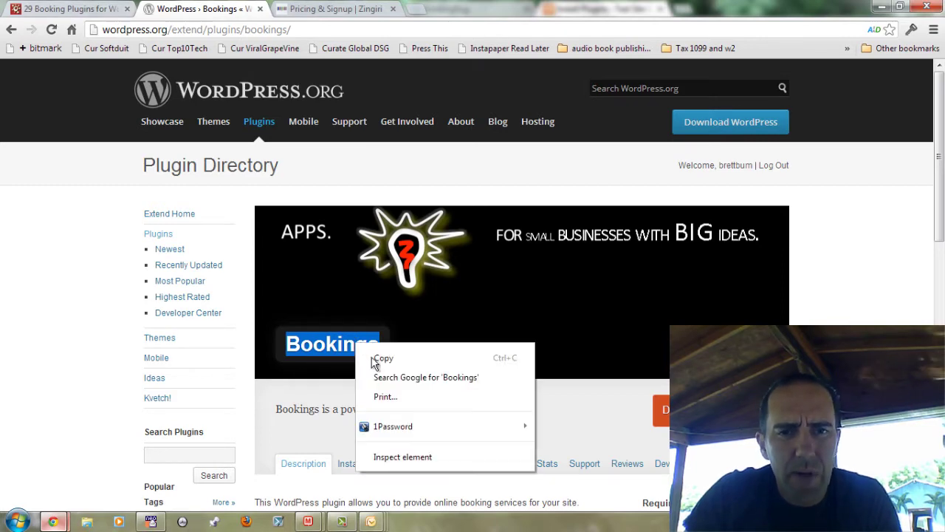
click(379, 359)
key(alt+Tab)
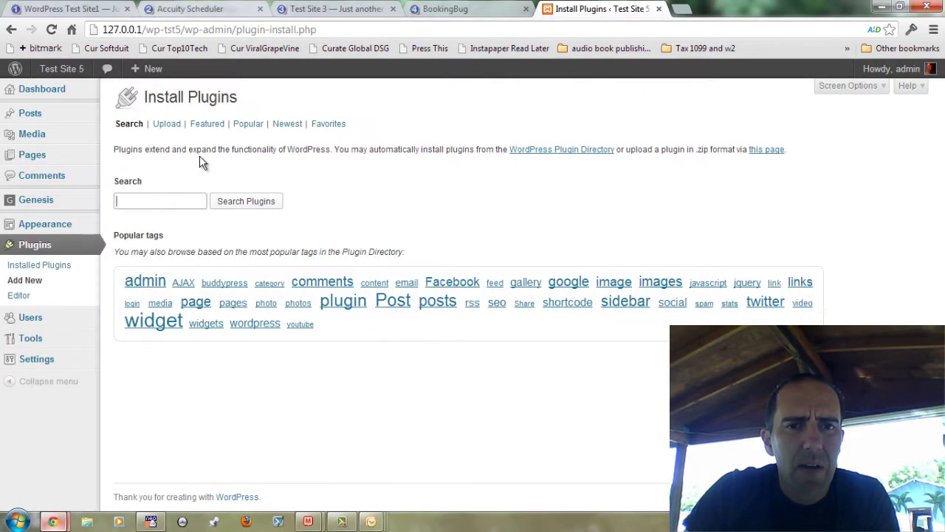
click(158, 197)
key(ctrl+v)
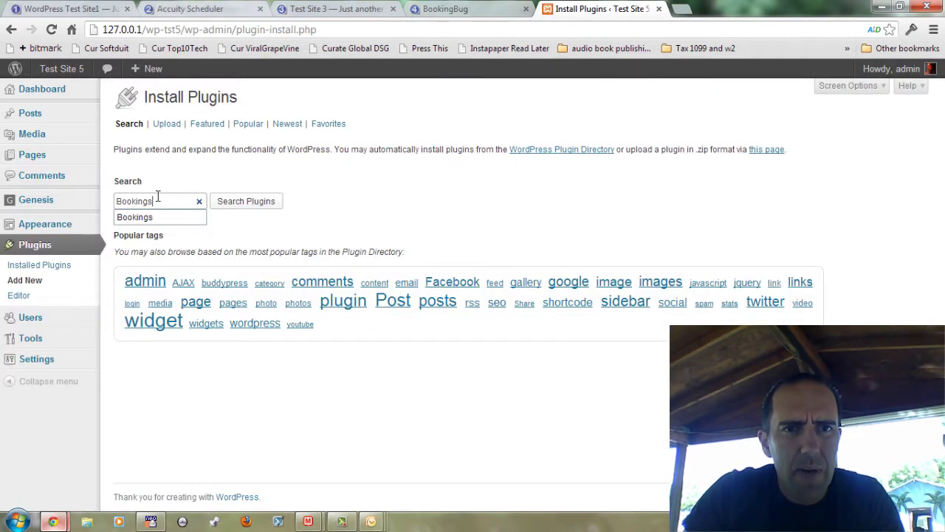
click(239, 207)
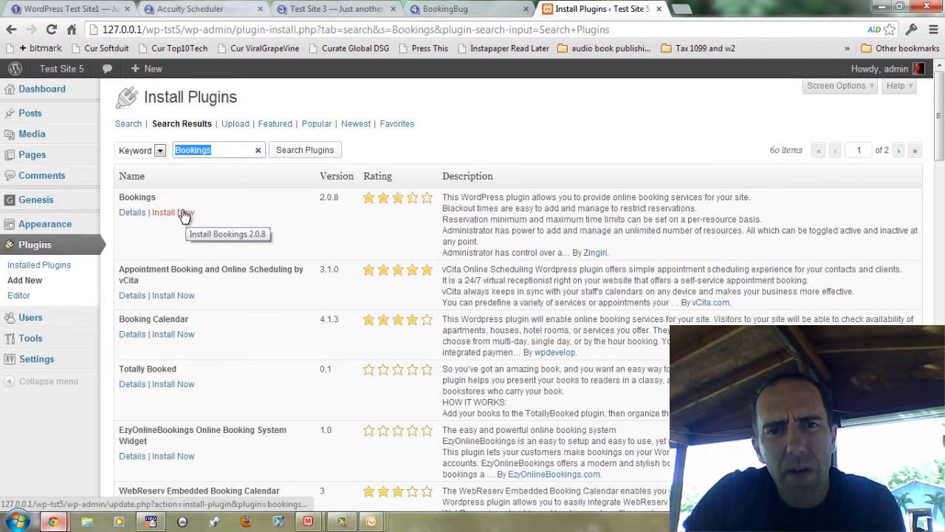
Install the Bookings 2.0.8 plugin by Zingiri on Test Site 5 and activate it.
click(183, 212)
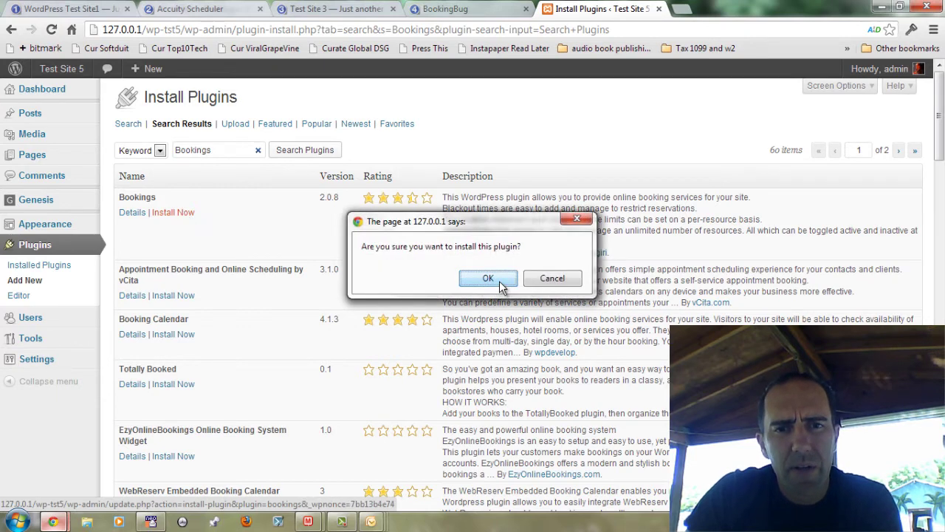
click(488, 278)
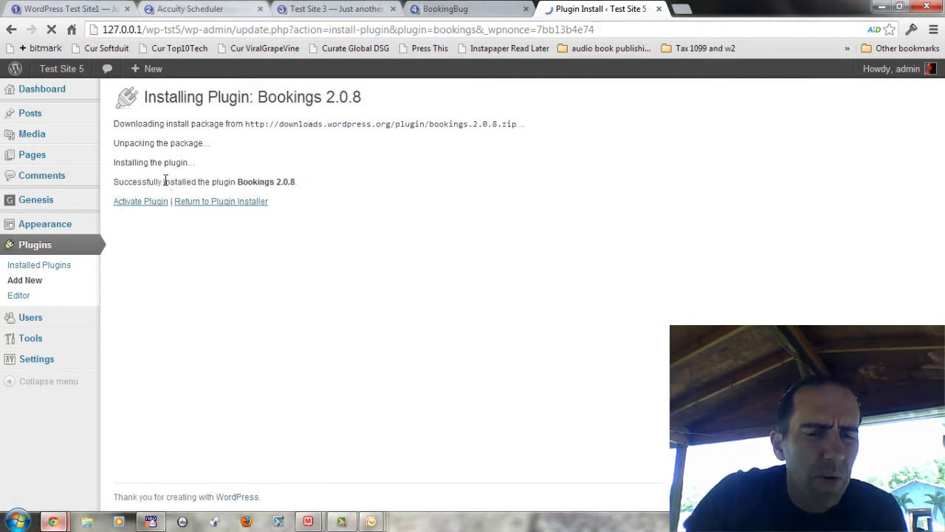
click(146, 207)
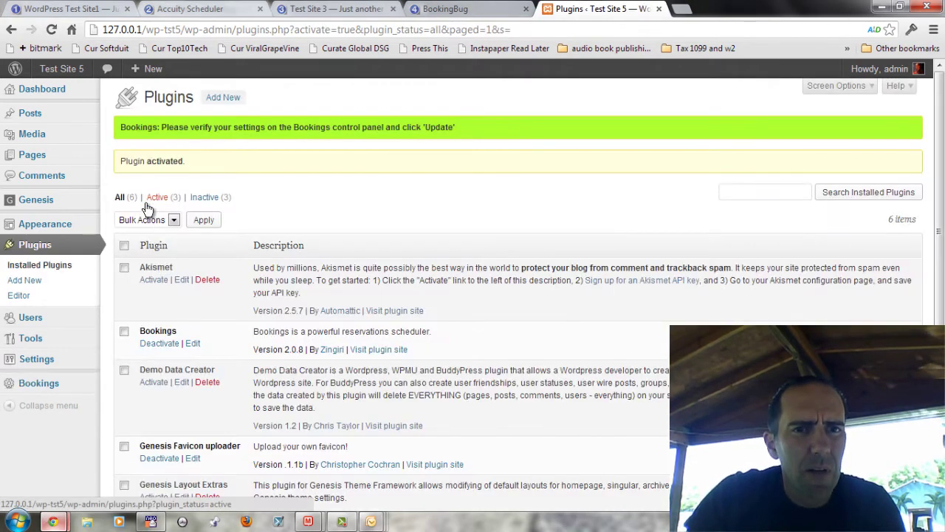
Review the Bookings plugin's settings and its "Before you install" notice, and submit the update with the default values.
click(76, 384)
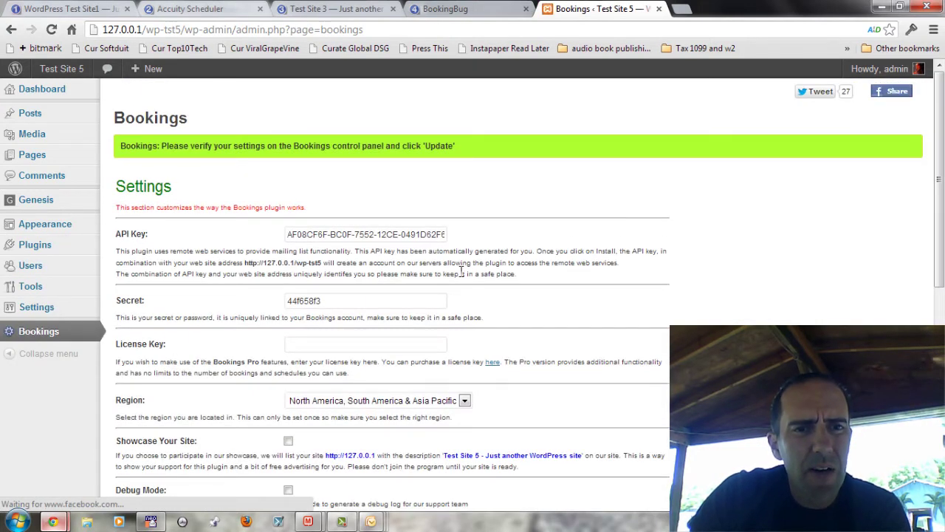
scroll(555, 319, down, 3)
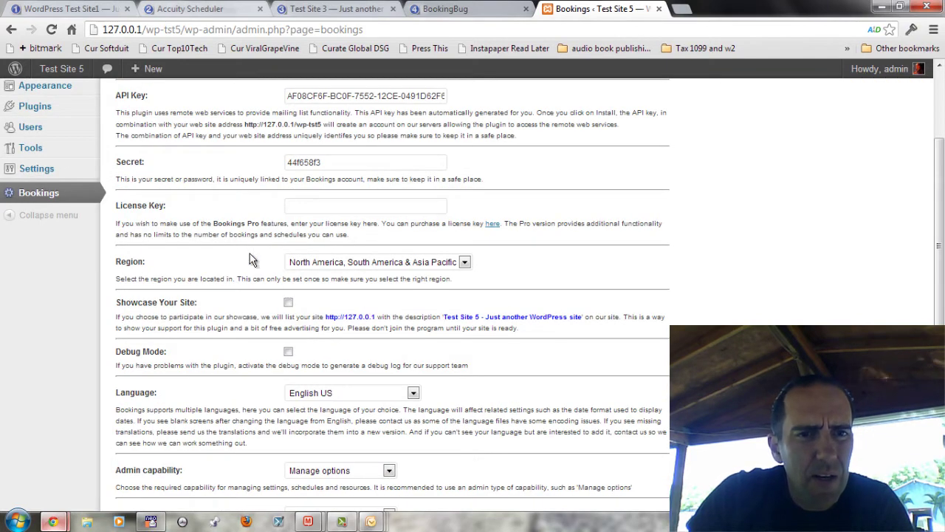
click(342, 207)
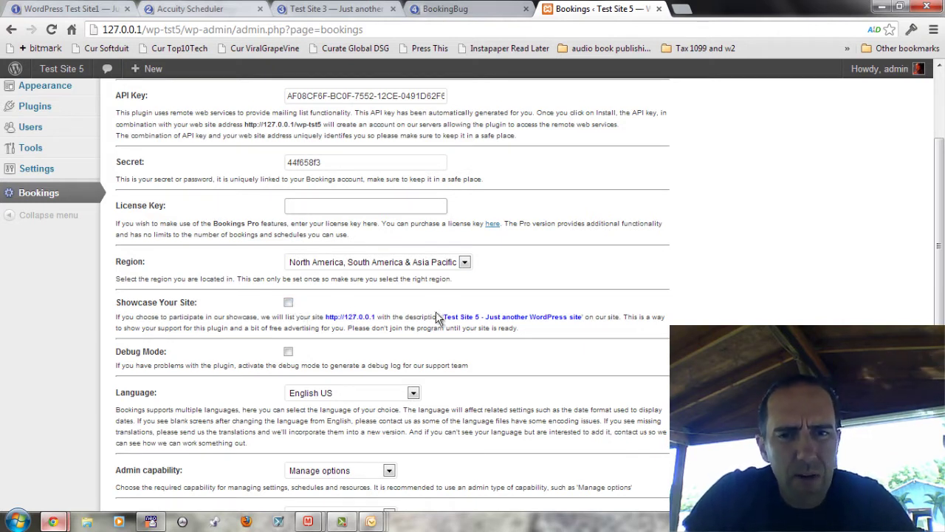
scroll(547, 325, down, 1)
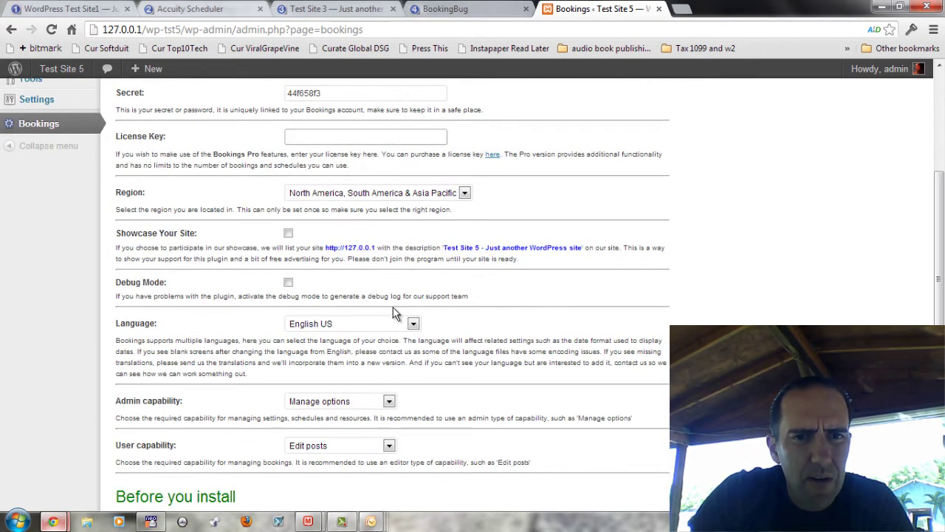
scroll(491, 345, down, 2)
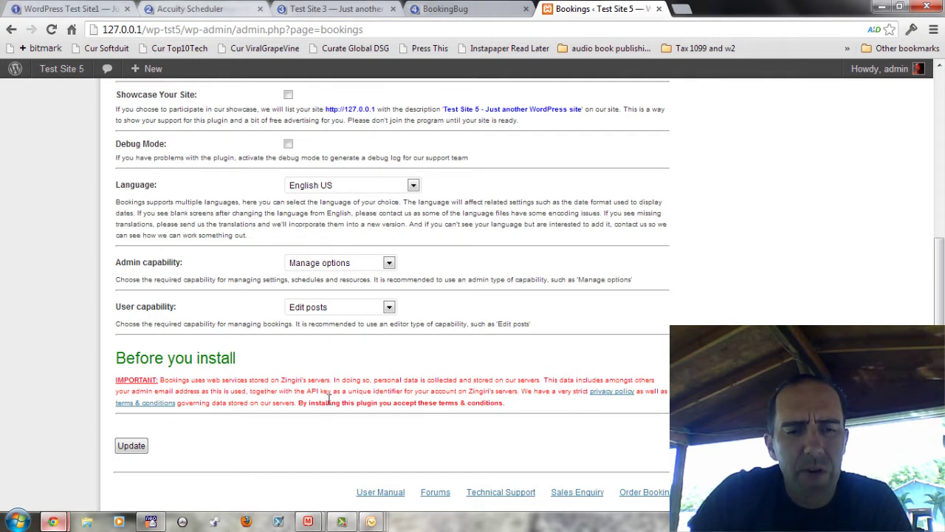
drag(343, 379, 491, 377)
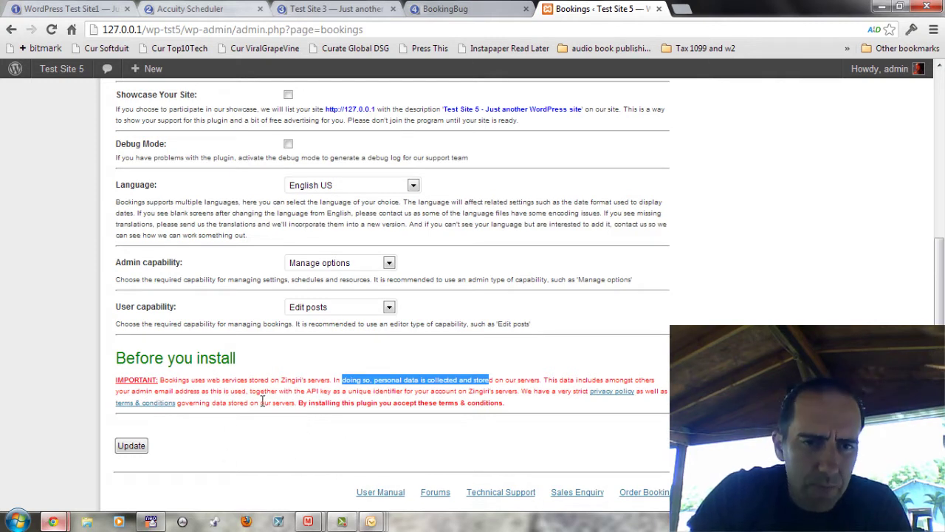
click(141, 446)
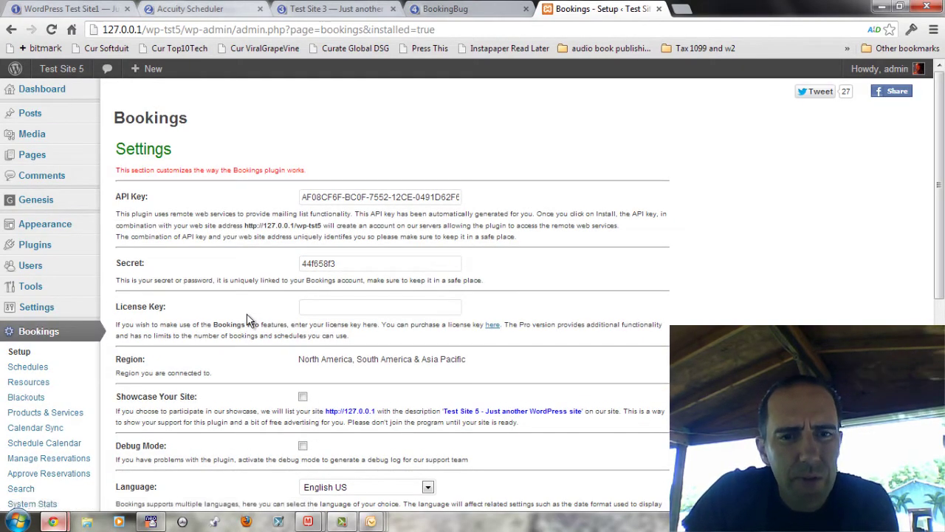
scroll(249, 319, down, 3)
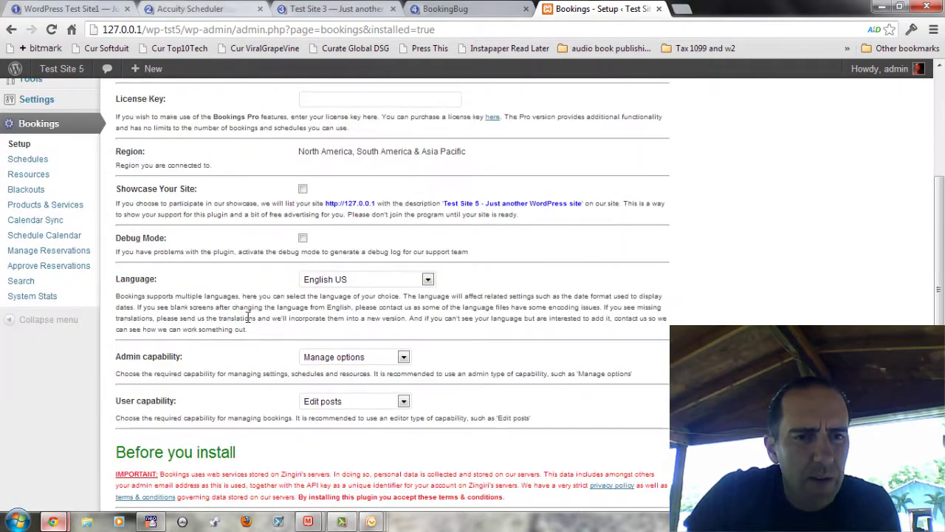
Open the Bookings schedules and examine the new schedule form, trying the Three months multi-day calendar type without adding a schedule.
scroll(185, 299, up, 1)
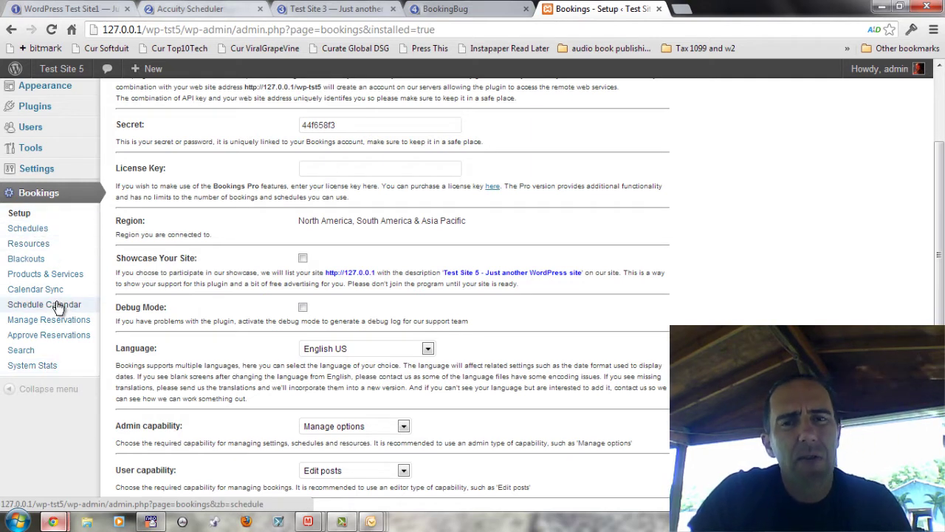
click(43, 232)
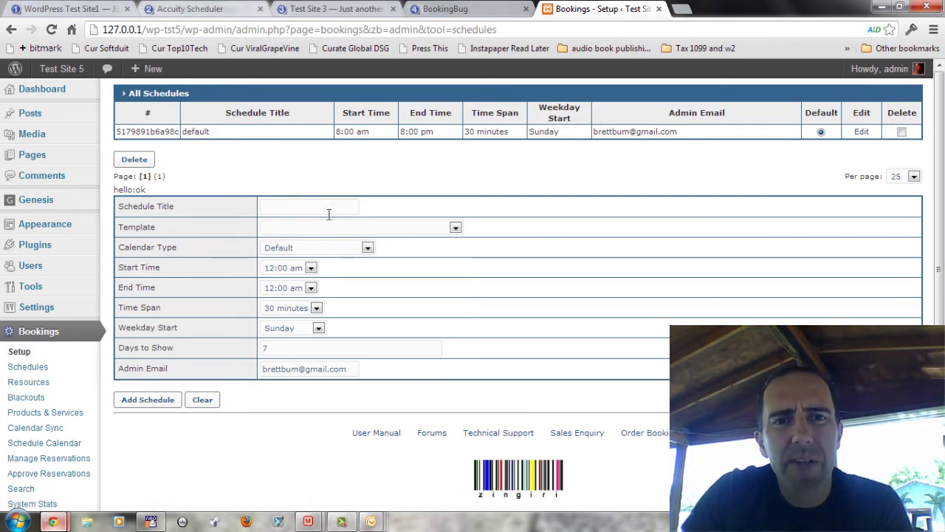
click(368, 248)
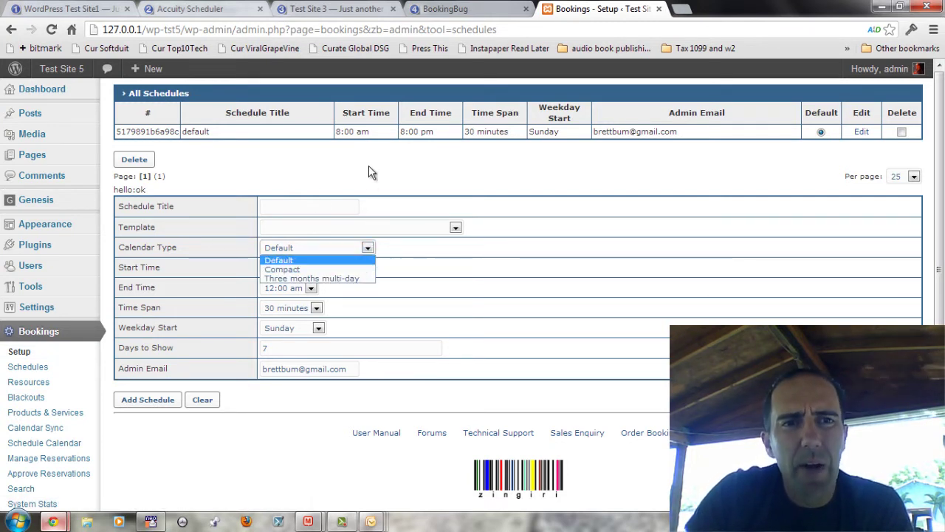
click(355, 276)
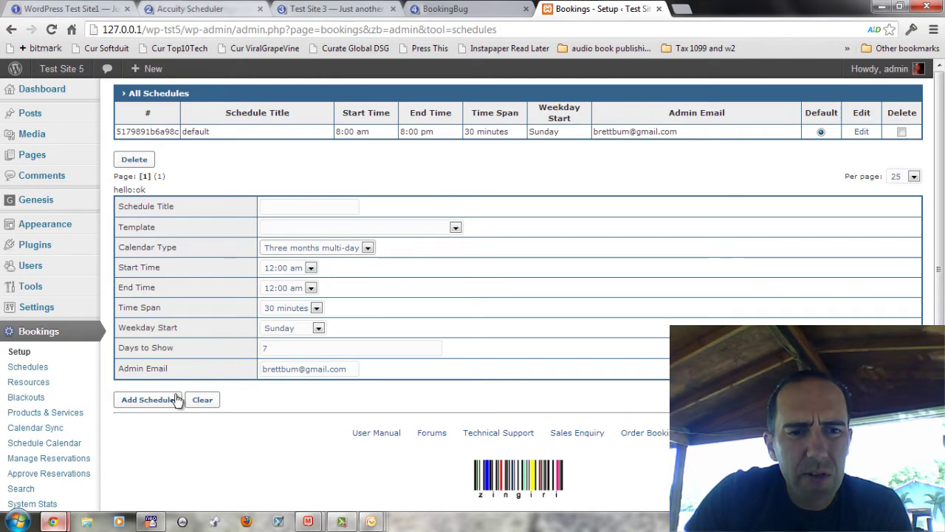
scroll(270, 376, down, 1)
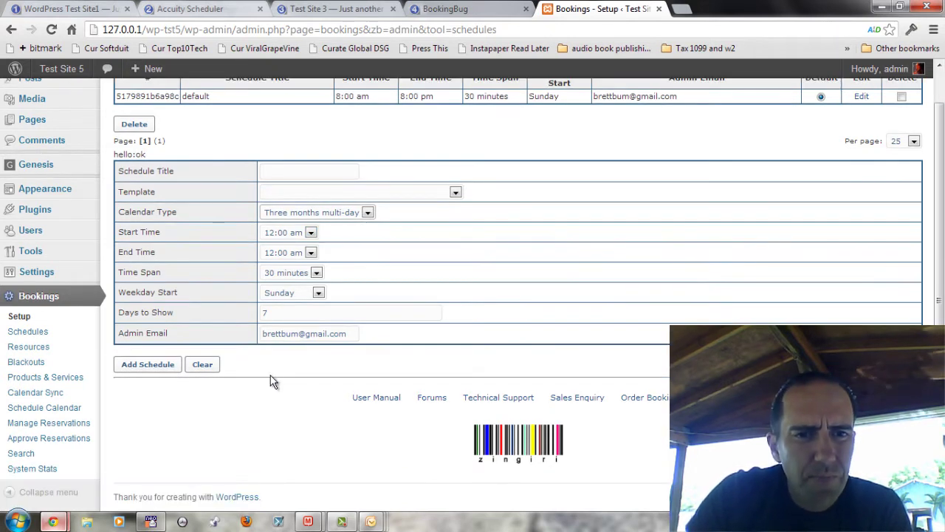
Start a new resource with the person's name, location Dock Office and a phone number, keeping the default schedule and empty notes.
click(28, 346)
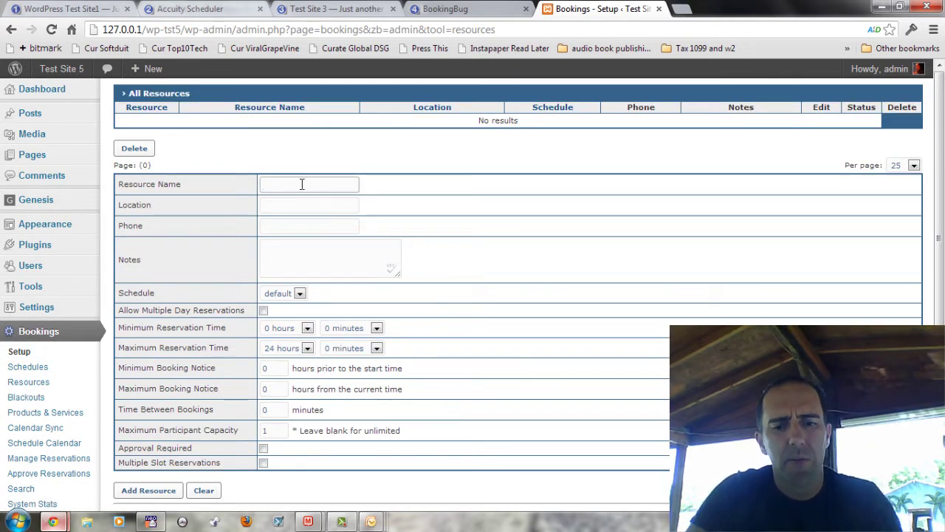
text(Brett)
key(Tab)
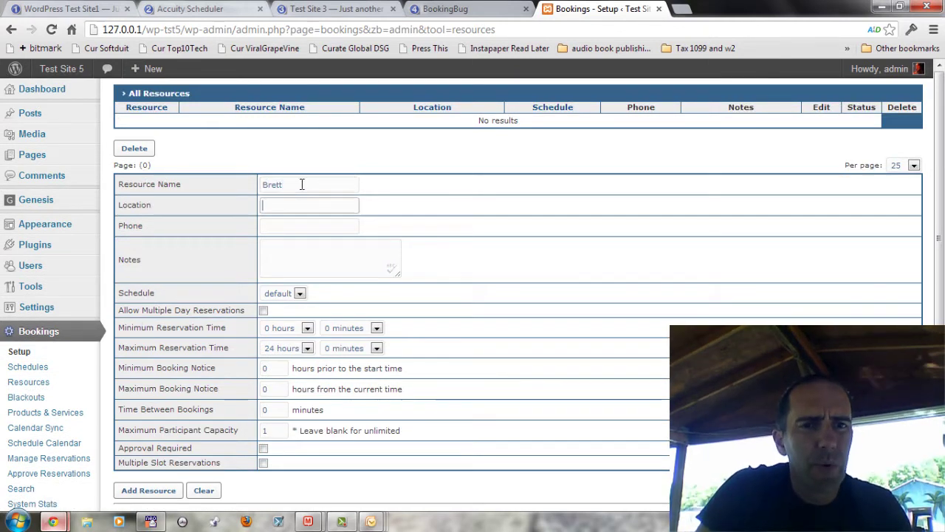
text(Dock Office)
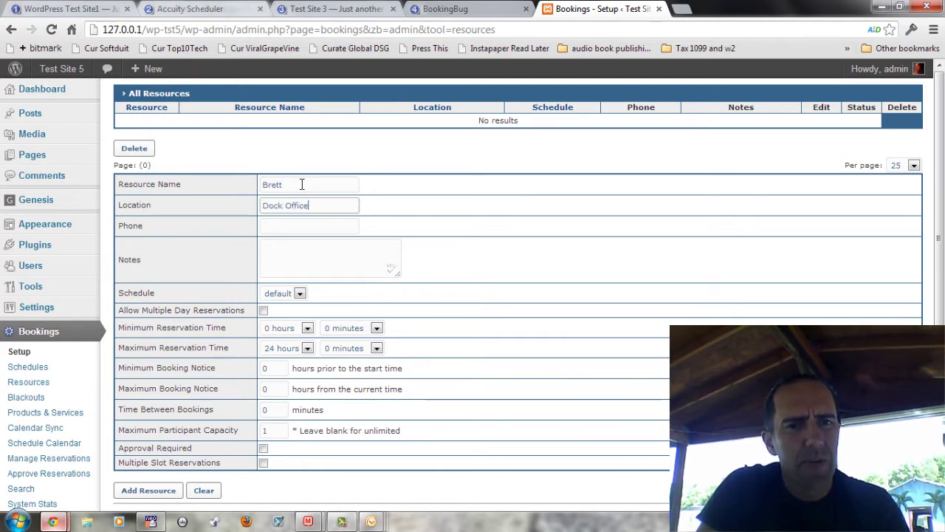
key(Tab)
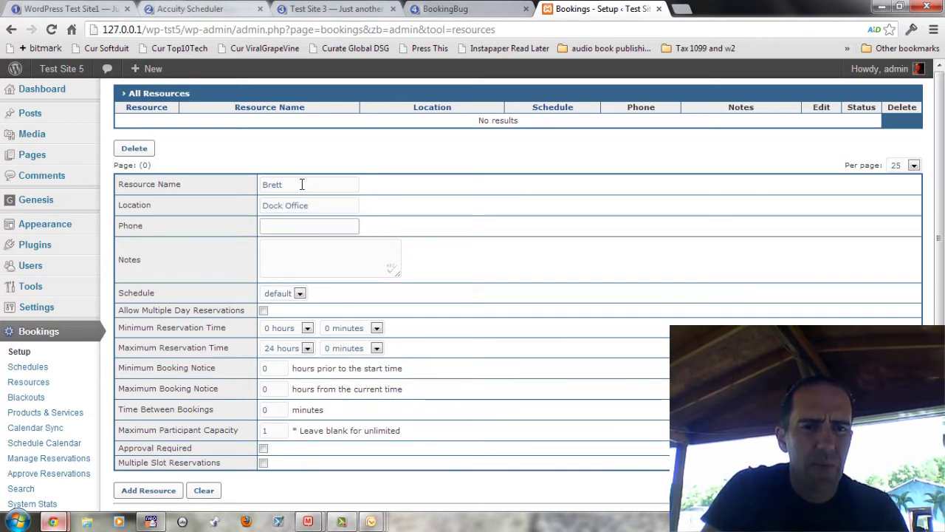
text(555-555-5555)
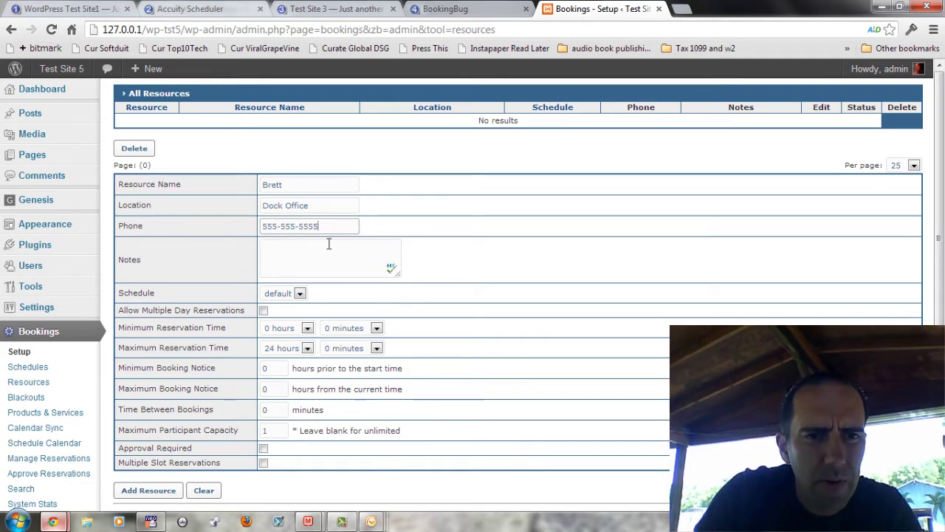
click(325, 248)
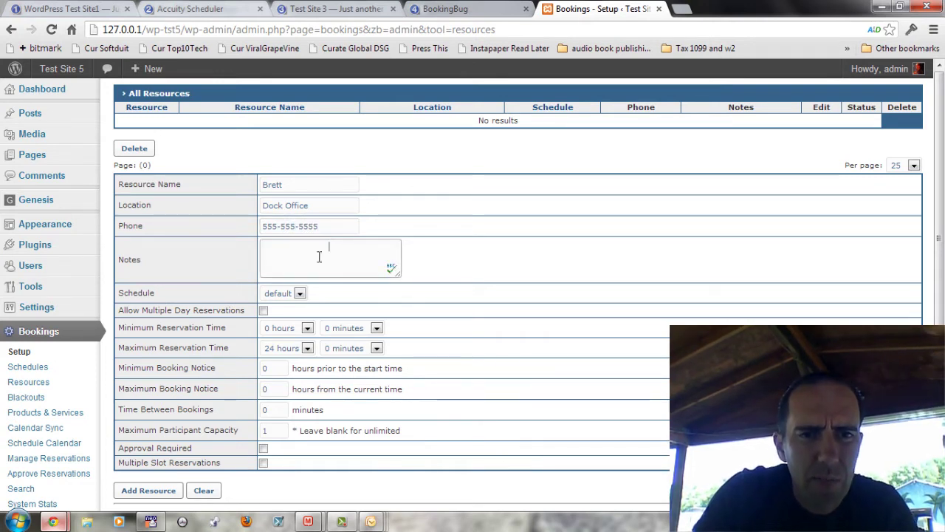
click(301, 294)
click(325, 295)
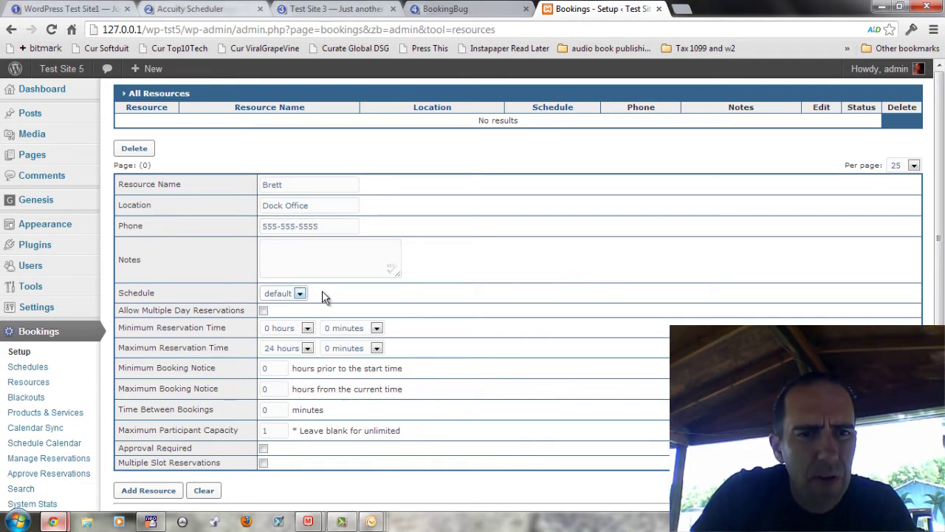
Set the resource's minimum reservation time to 1 hour and its maximum reservation time to 3 hours.
click(293, 334)
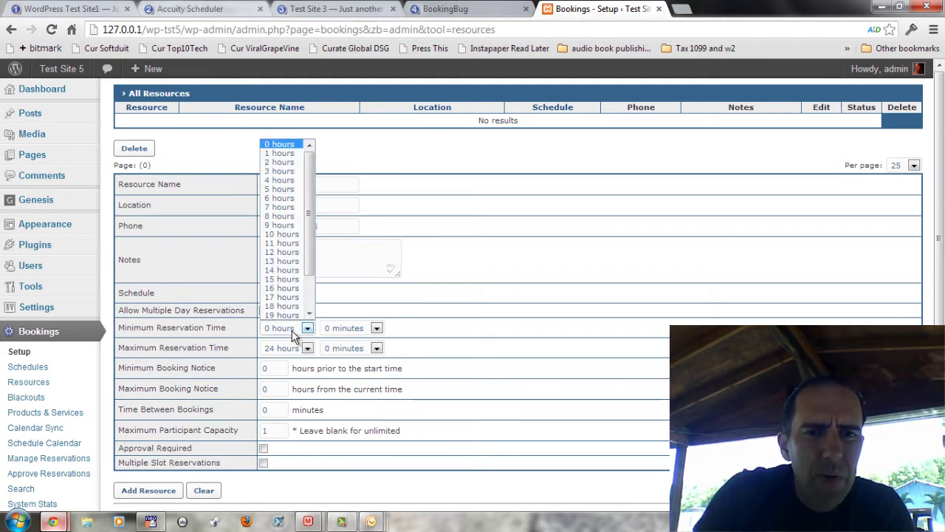
click(281, 150)
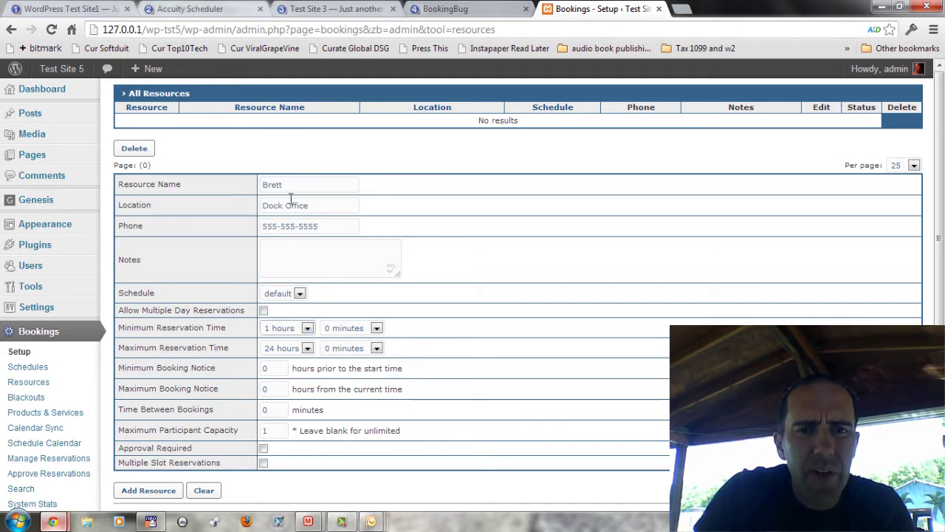
click(307, 347)
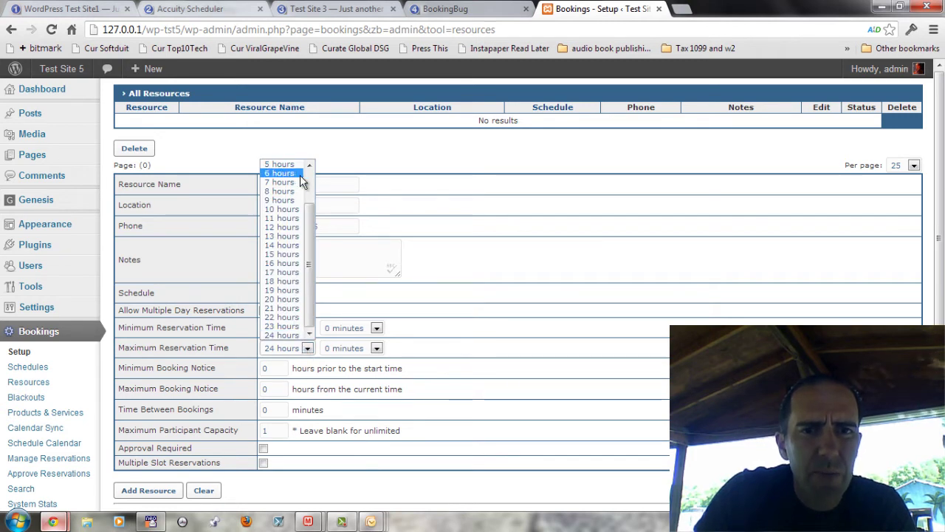
scroll(307, 177, up, 2)
click(297, 195)
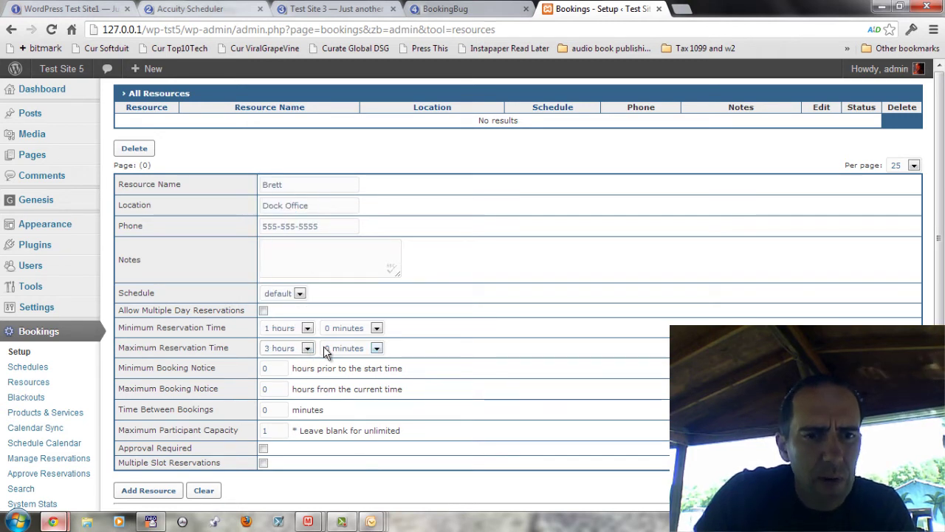
Set the minimum booking notice to 12 hours, the maximum booking notice to 72 hours and the time between bookings to 30 minutes.
double_click(269, 368)
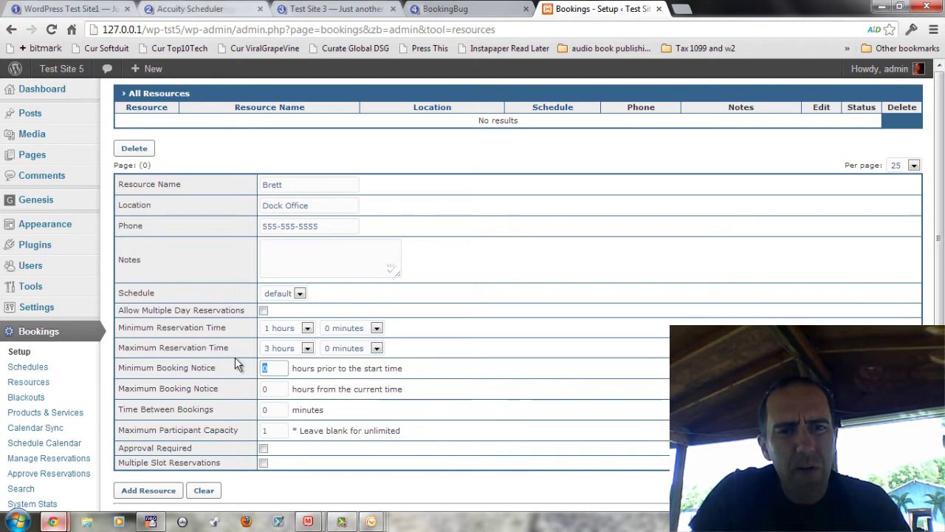
text(12)
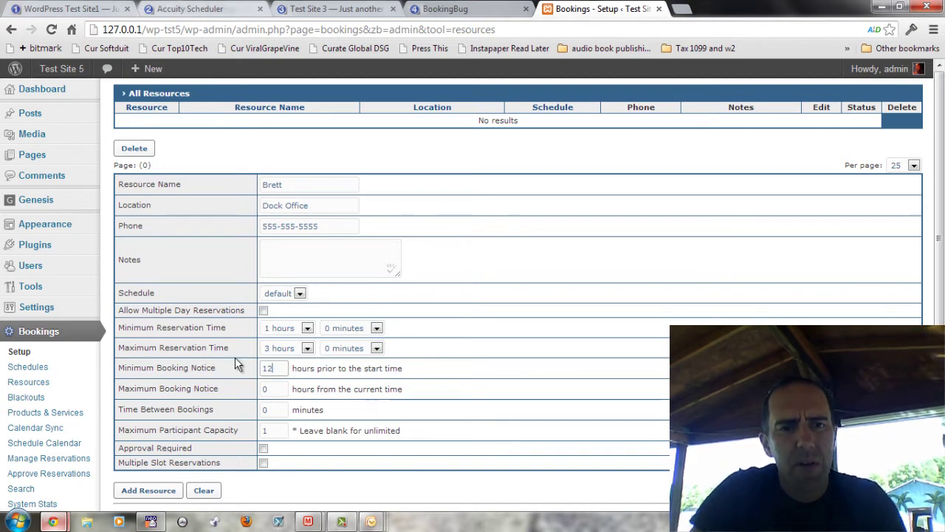
double_click(271, 389)
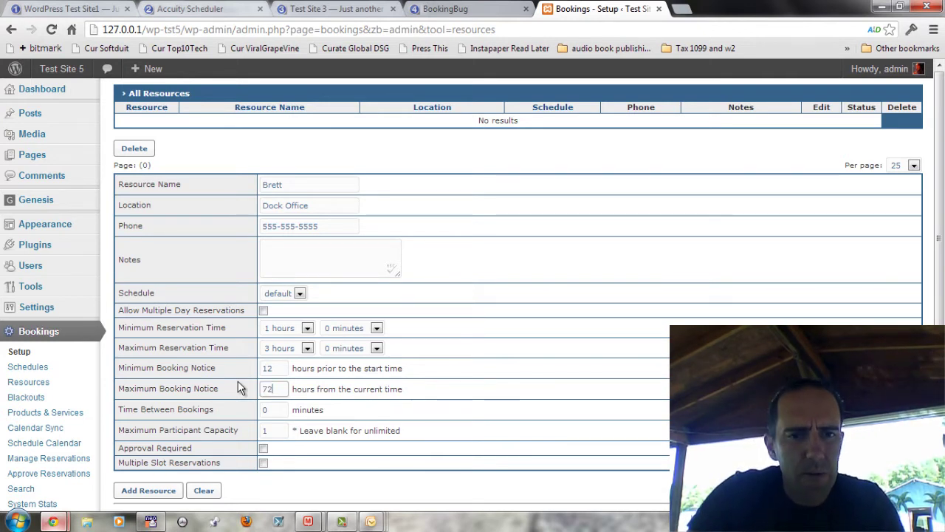
click(270, 411)
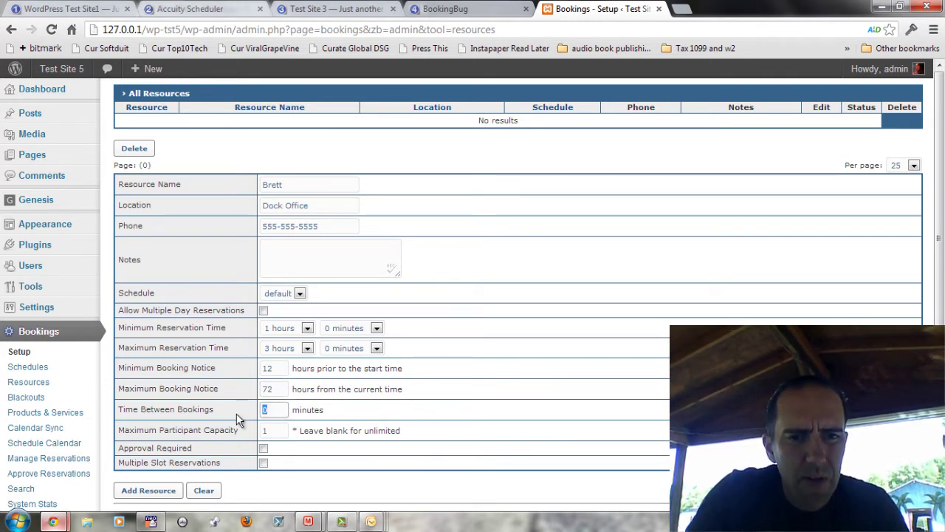
key(BackSpace)
text(30)
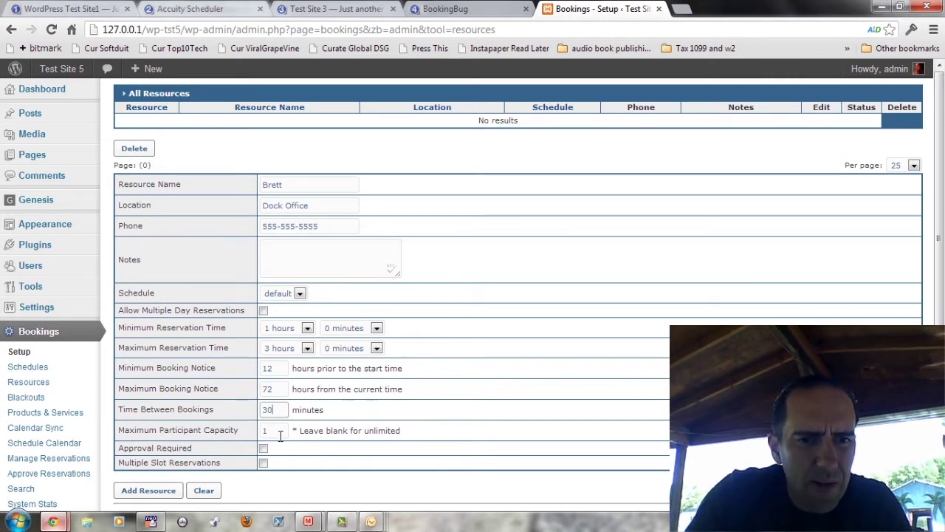
Set the maximum participant capacity to 2, require approval for reservations, and add the resource.
double_click(260, 432)
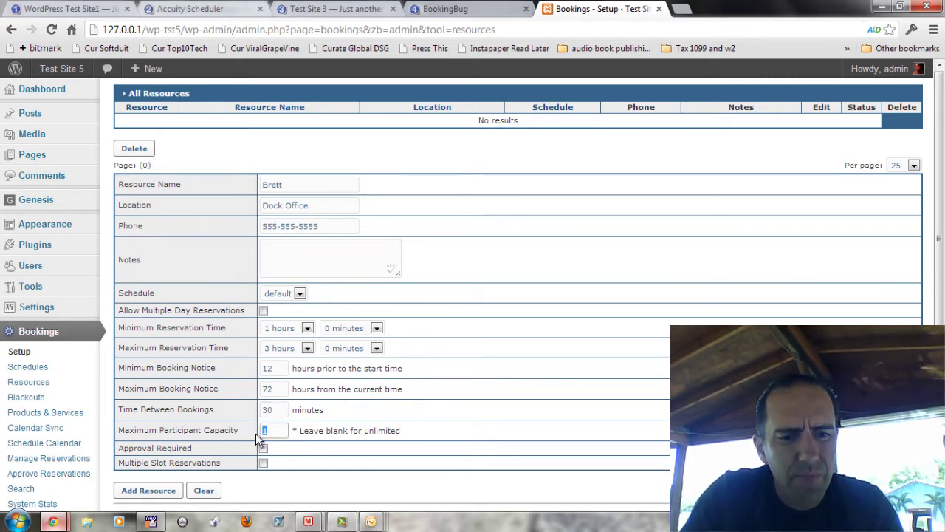
text(2)
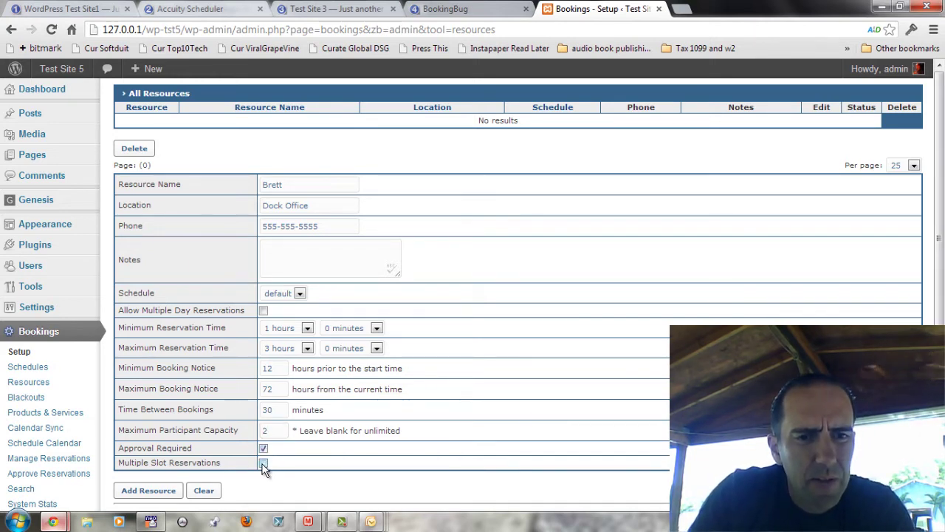
click(152, 490)
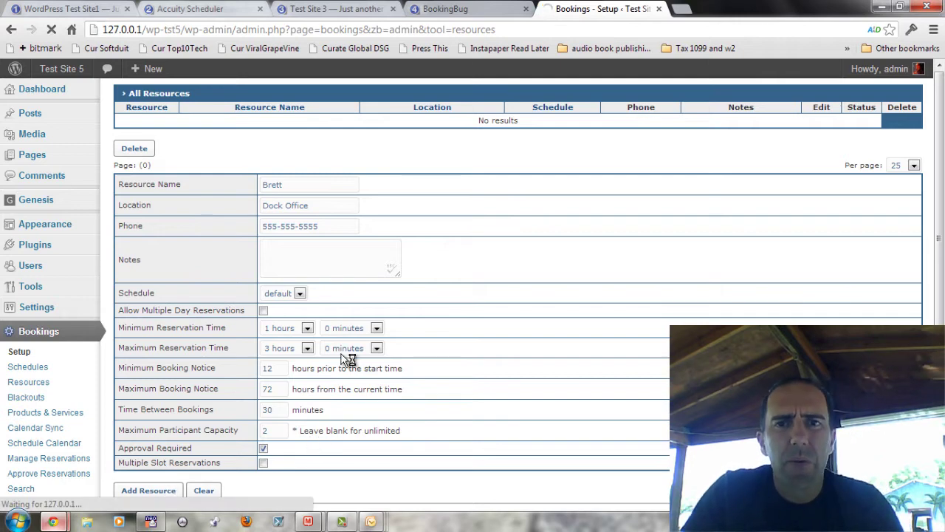
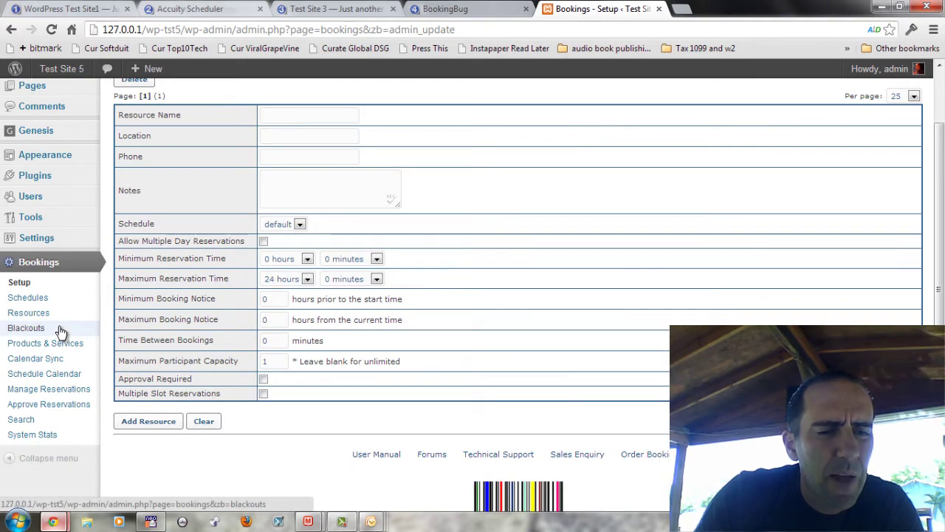
Open the blackouts calendar, look over the week's slots, and examine the blackout form for Sunday 04/21/2013 at 9:30 am, closing it unsaved.
click(61, 329)
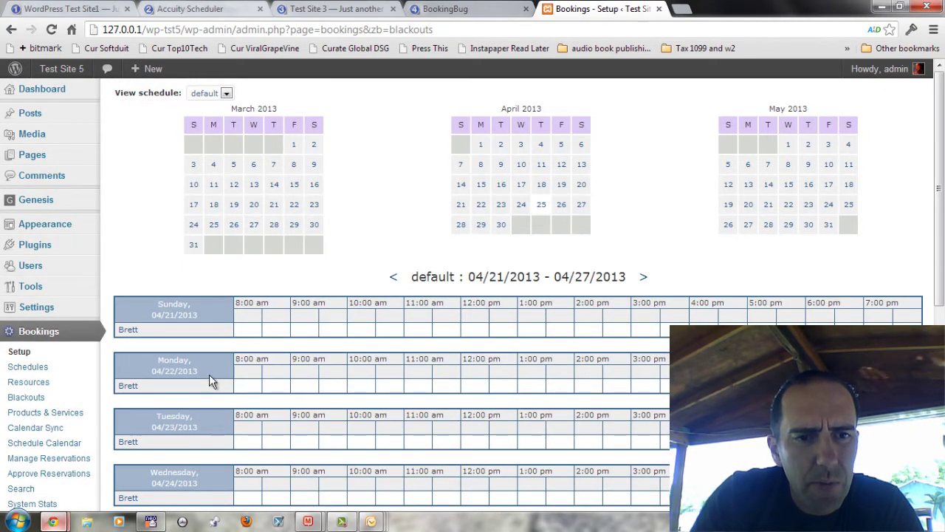
scroll(190, 382, down, 5)
scroll(190, 382, up, 2)
scroll(190, 384, up, 3)
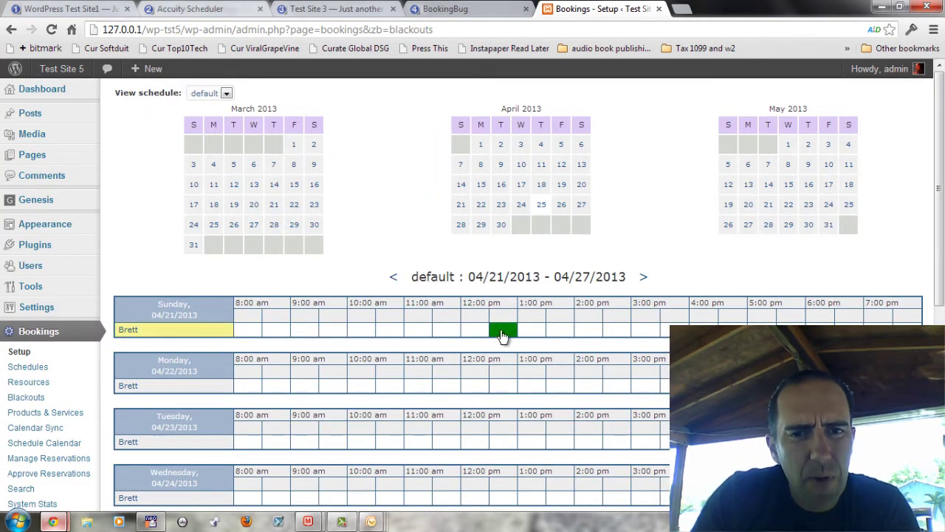
drag(253, 331, 337, 336)
scroll(612, 317, down, 5)
scroll(554, 347, up, 5)
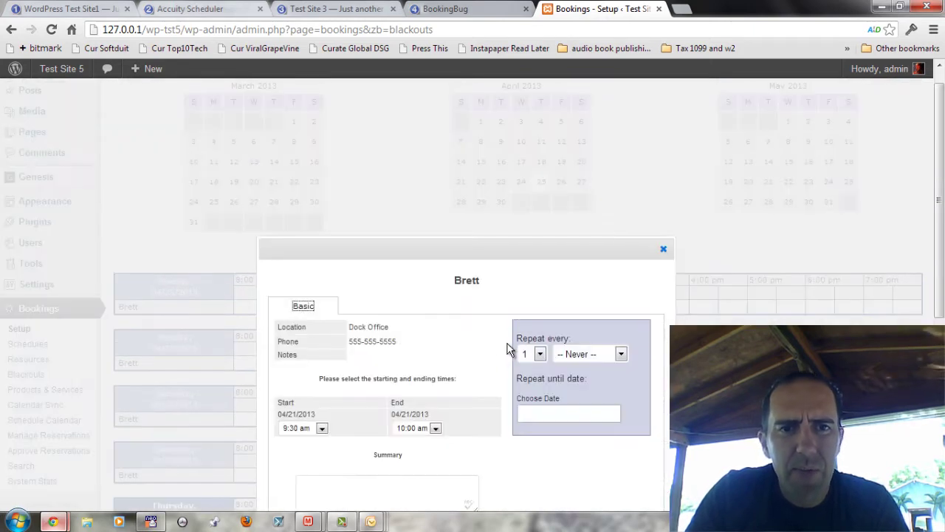
scroll(509, 378, down, 1)
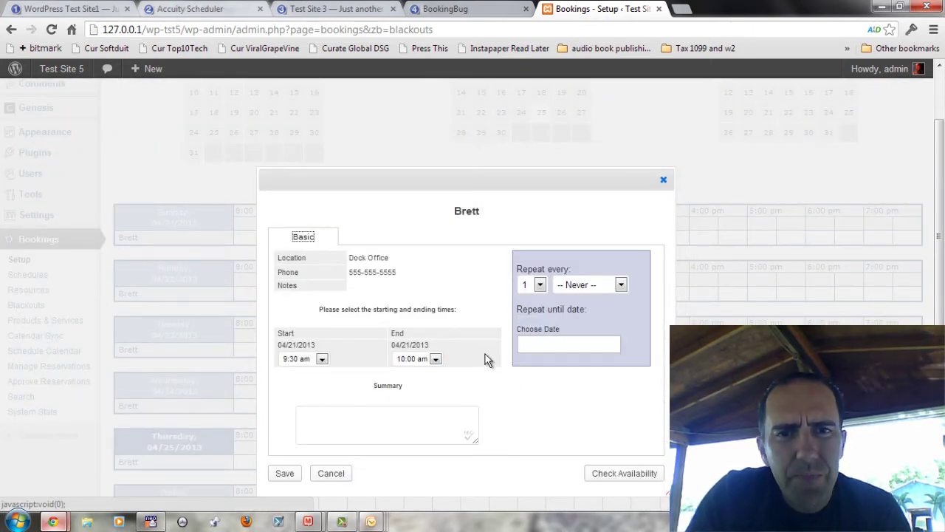
click(663, 179)
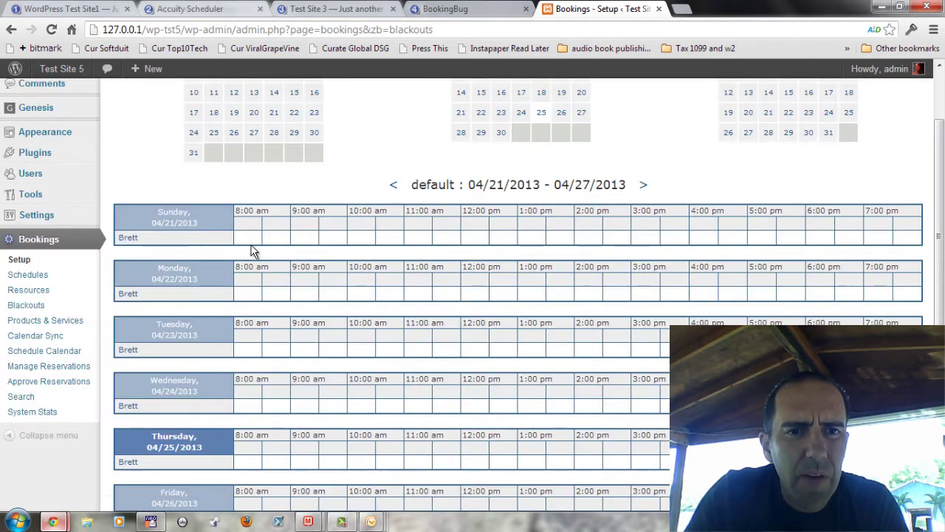
Check the blackout form for the Sunday 8:00 am slot, cancel it, and look over the weekly blackout grid for 04/21/2013 to 04/27/2013.
click(285, 244)
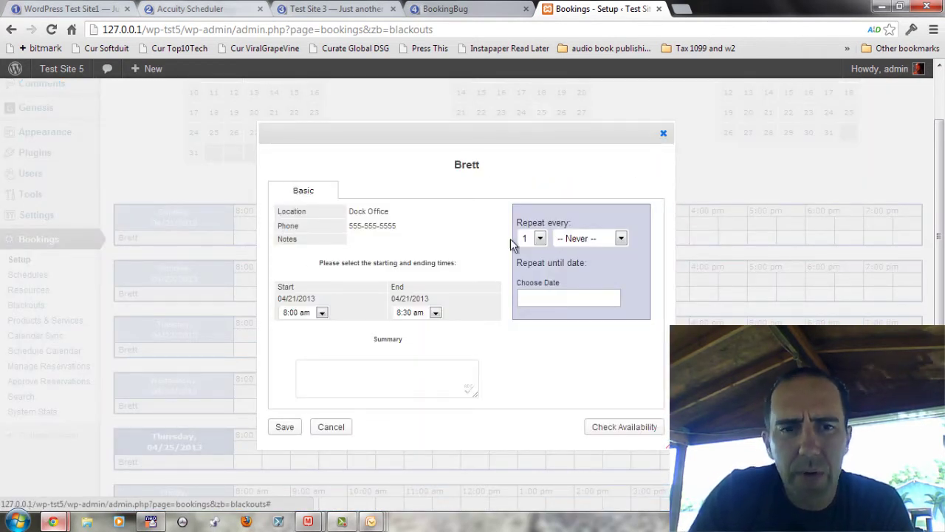
click(329, 426)
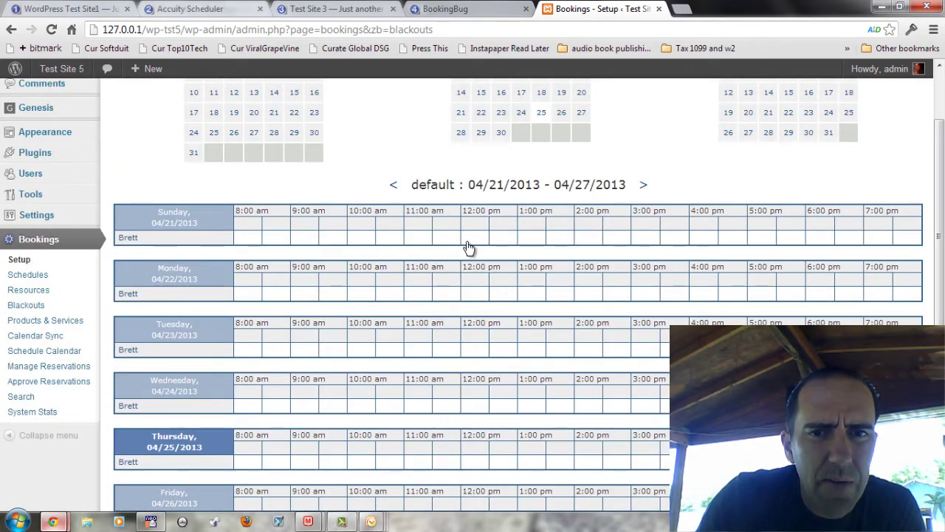
scroll(520, 222, up, 1)
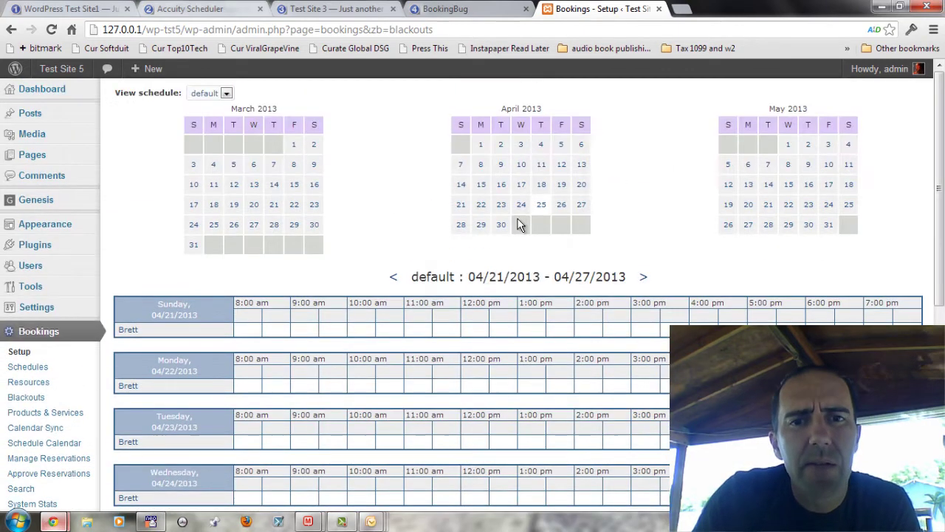
click(203, 105)
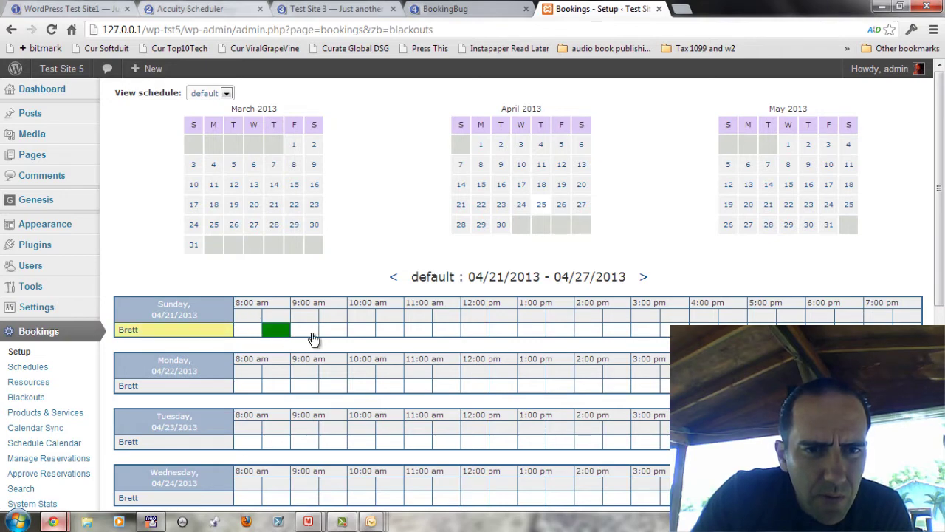
scroll(362, 347, down, 4)
scroll(364, 352, down, 1)
scroll(413, 368, up, 2)
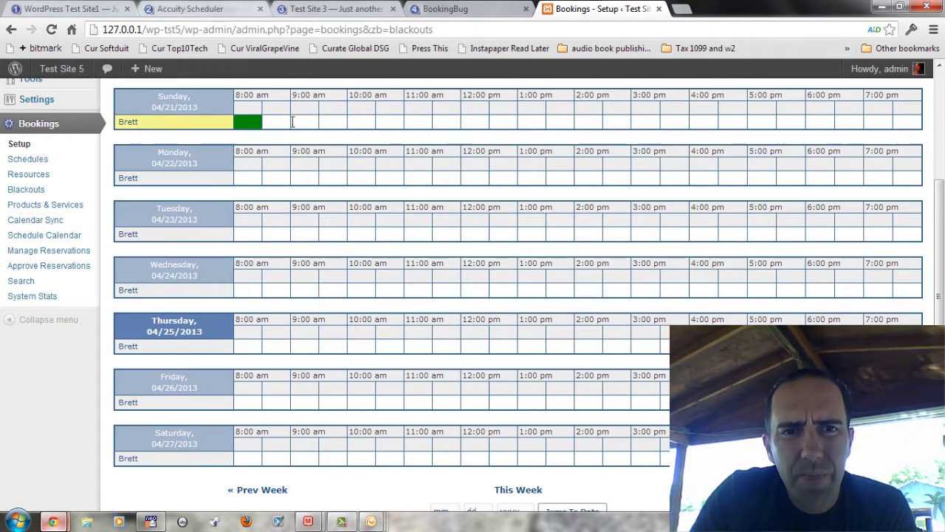
Create a blackout for the resource on Sunday 04/21/2013 from 8:00 am to 5:00 pm, without repetition.
drag(248, 121, 692, 122)
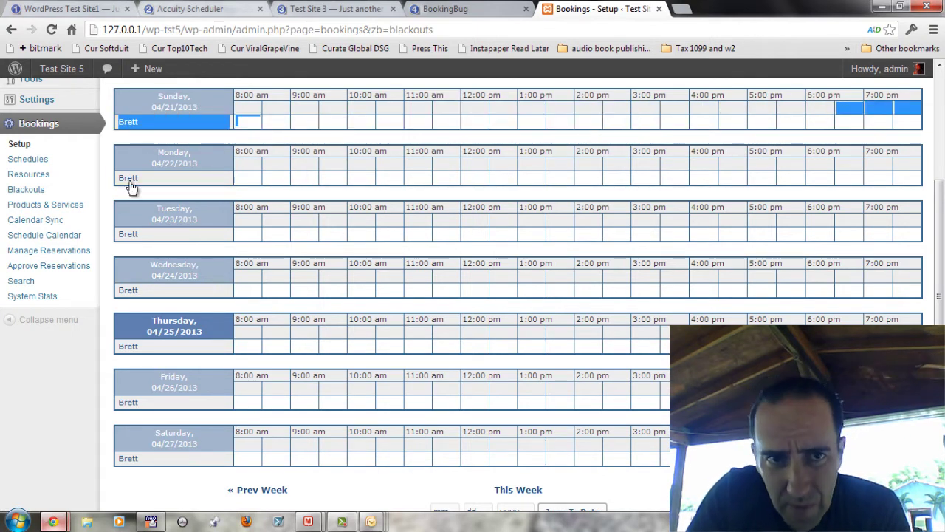
click(251, 121)
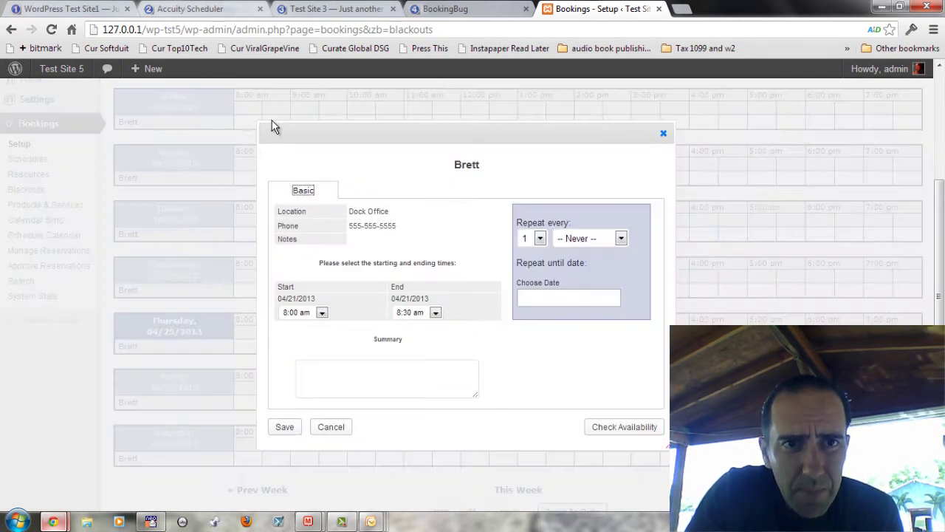
click(542, 241)
click(541, 244)
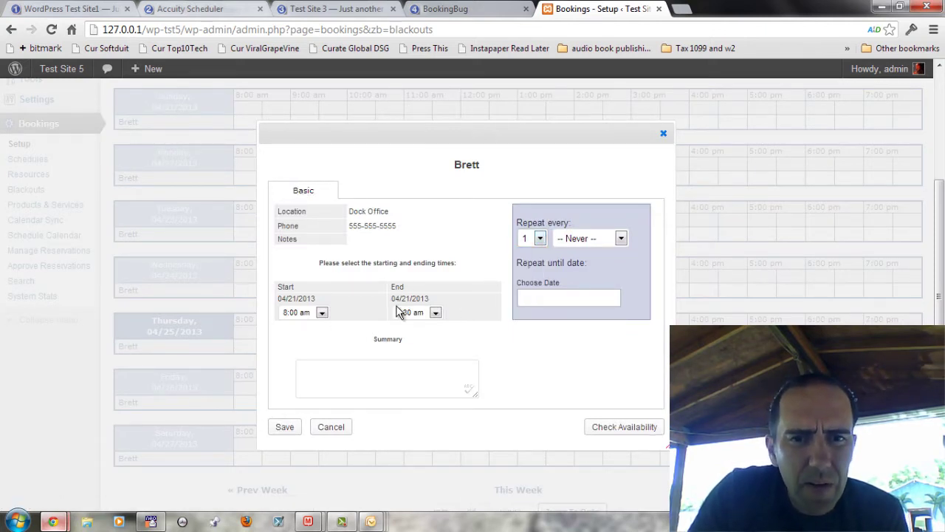
click(435, 313)
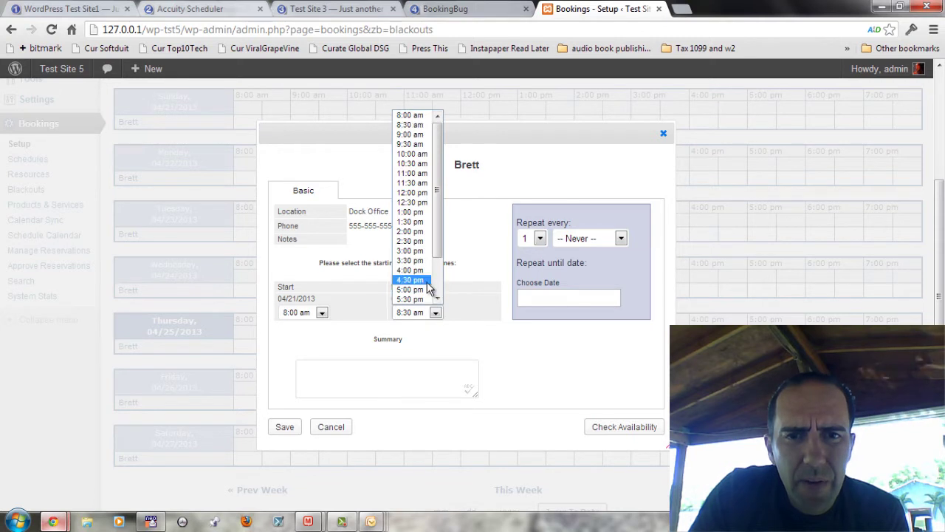
click(425, 292)
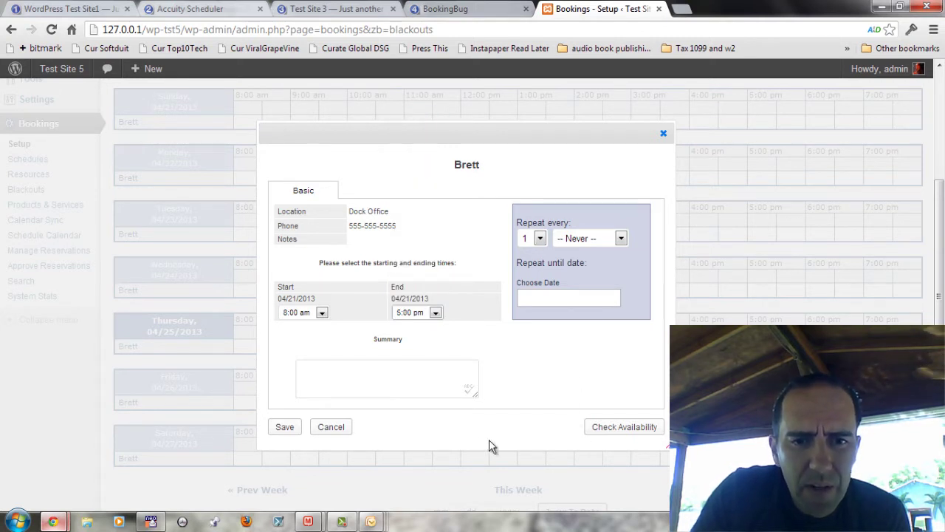
click(292, 429)
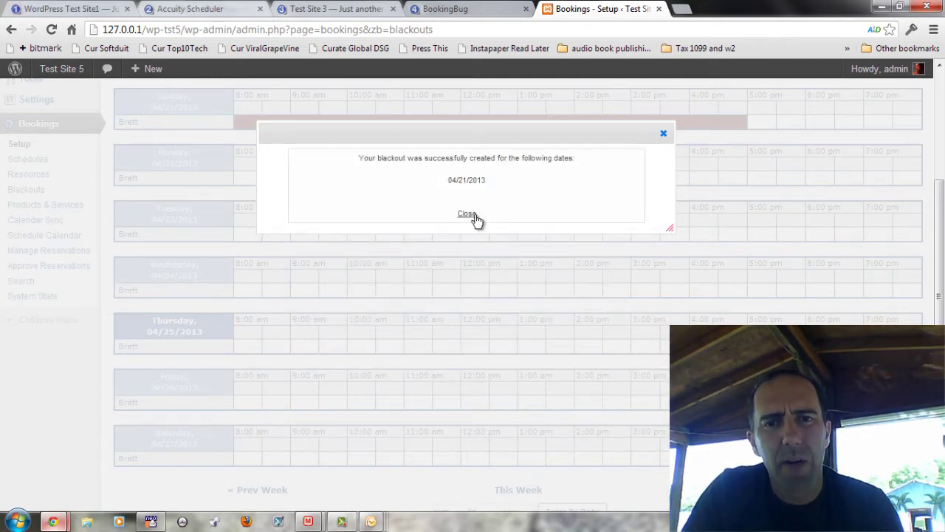
click(468, 215)
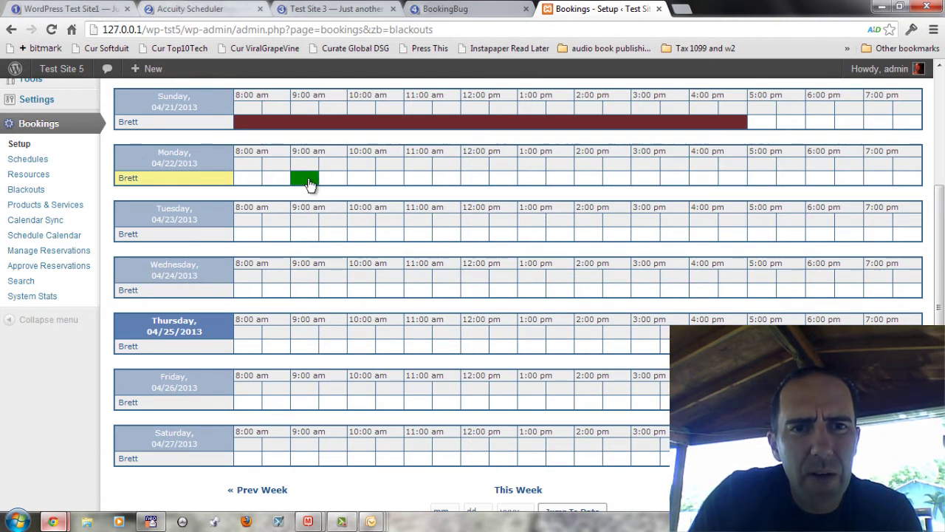
Create a blackout for the resource on Monday 04/22/2013 from 8:00 am to 10:00 am.
click(253, 184)
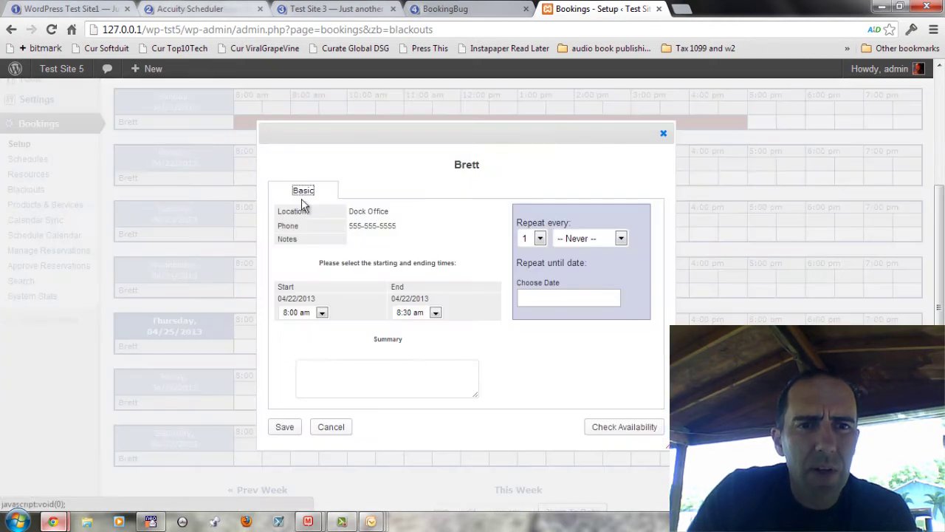
click(436, 312)
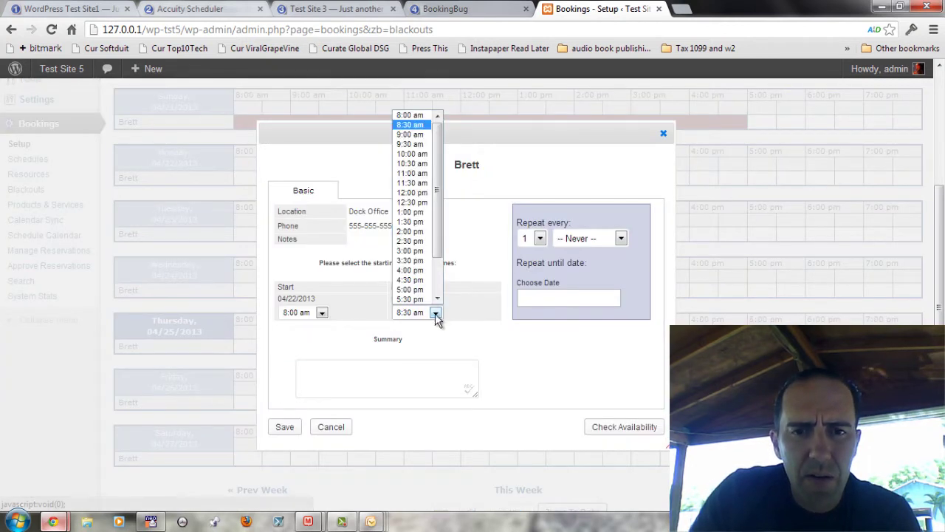
click(422, 155)
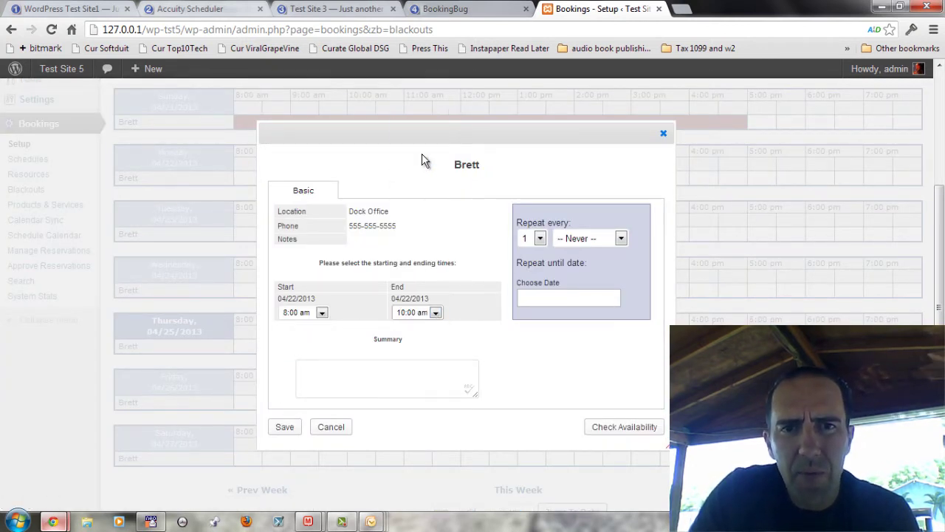
click(285, 427)
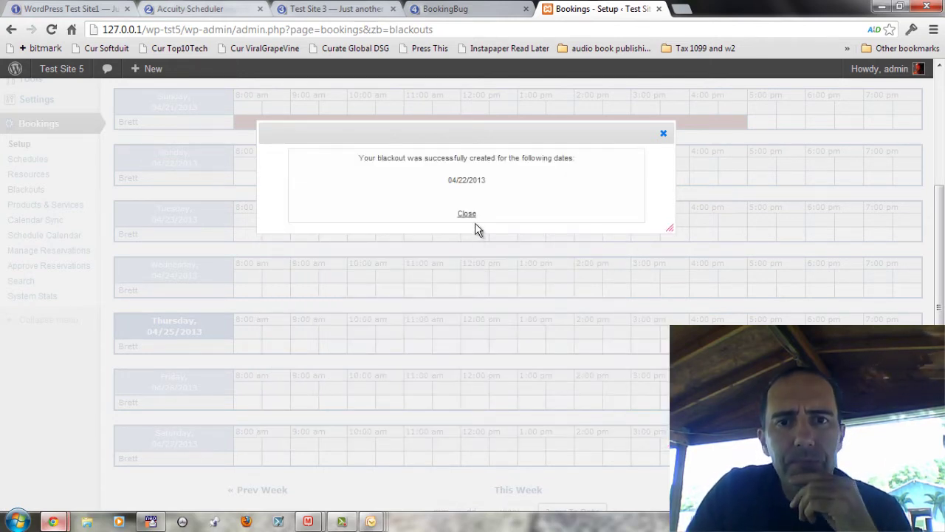
click(467, 215)
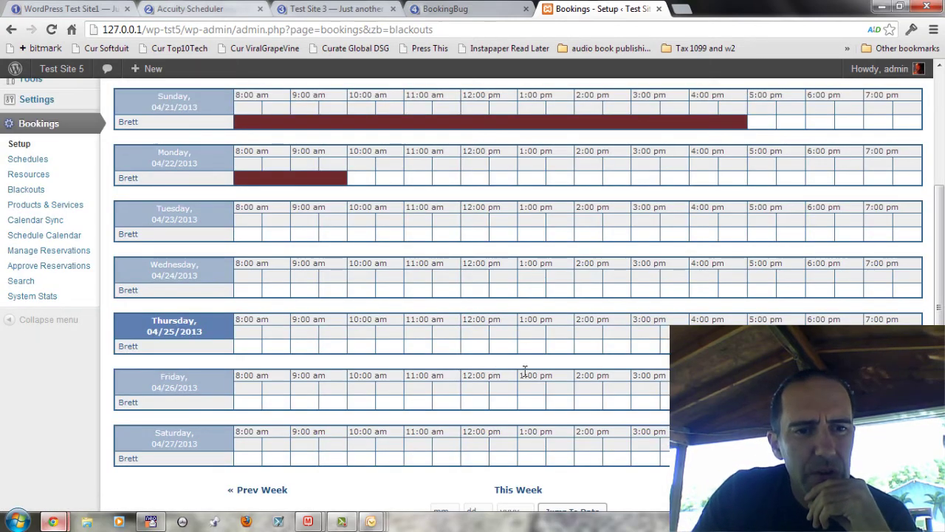
Create a blackout for the resource on Tuesday 04/23/2013 from 4:00 pm to 5:30 pm.
click(711, 234)
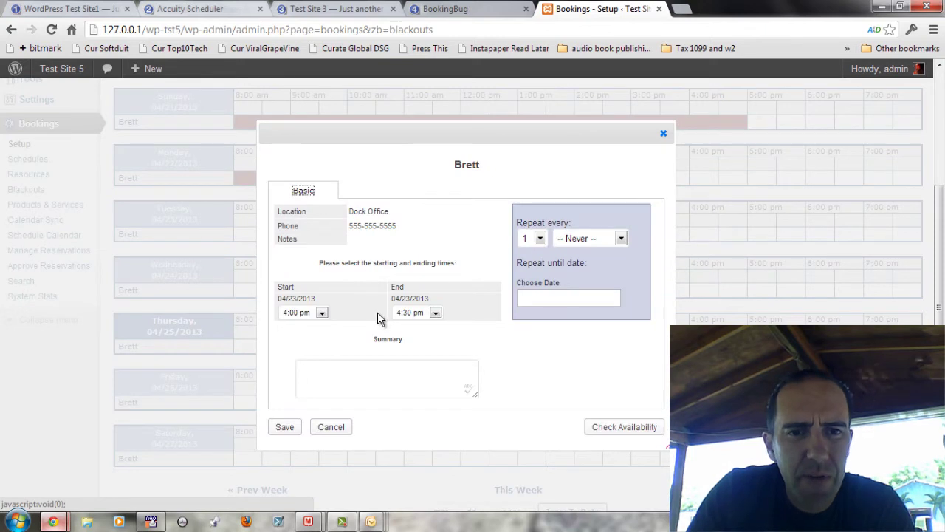
click(417, 313)
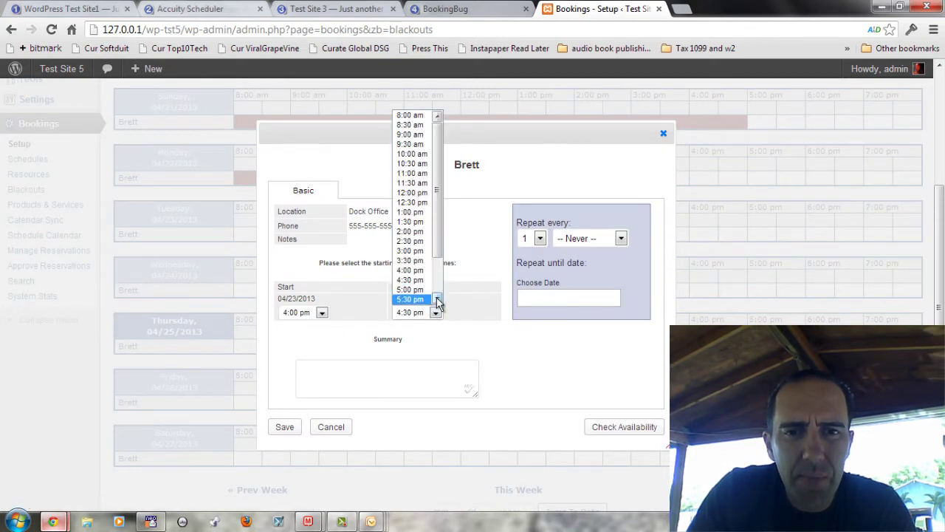
scroll(439, 299, down, 1)
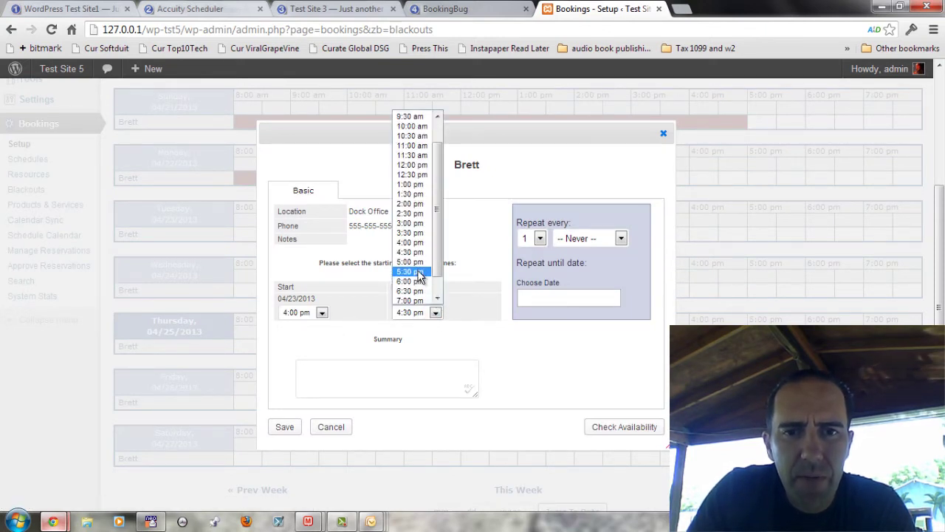
click(413, 272)
click(285, 429)
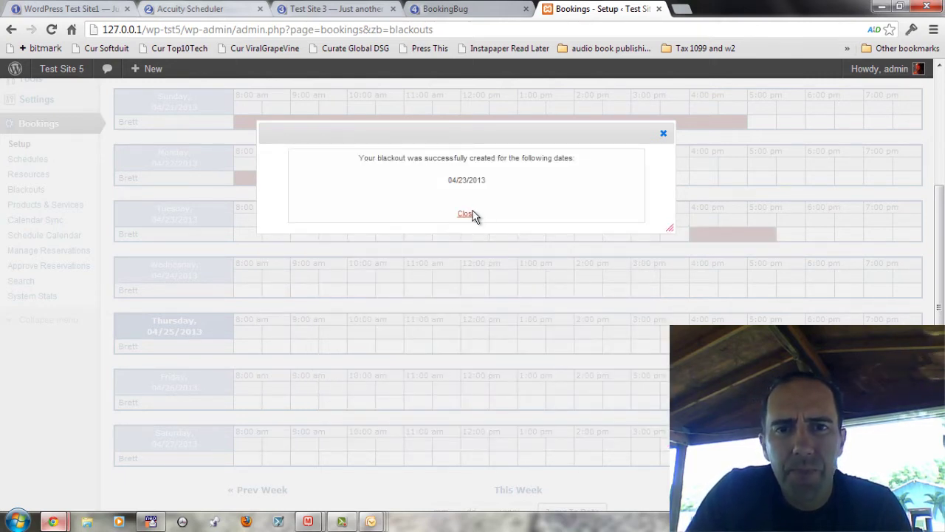
click(473, 214)
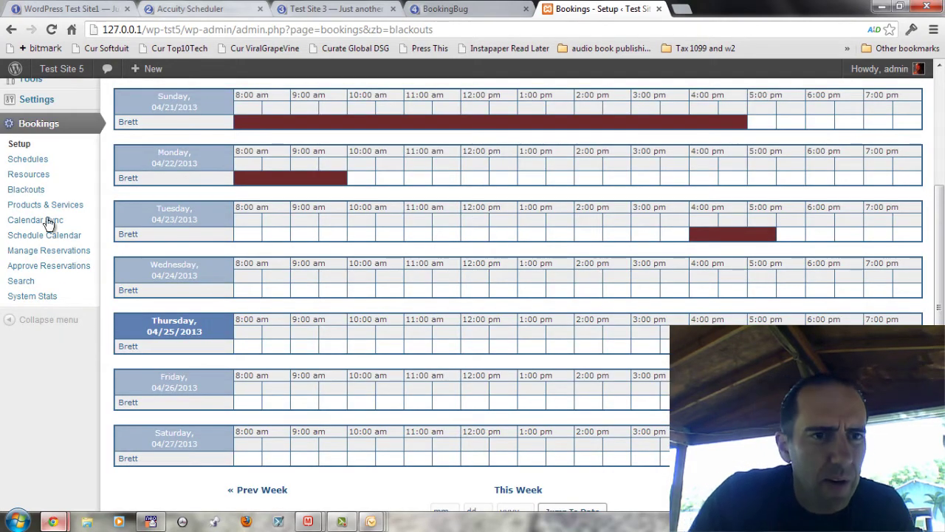
Start a new entry in Products & Services named "WP Phone Consulting" and assign the existing resource to it.
click(77, 207)
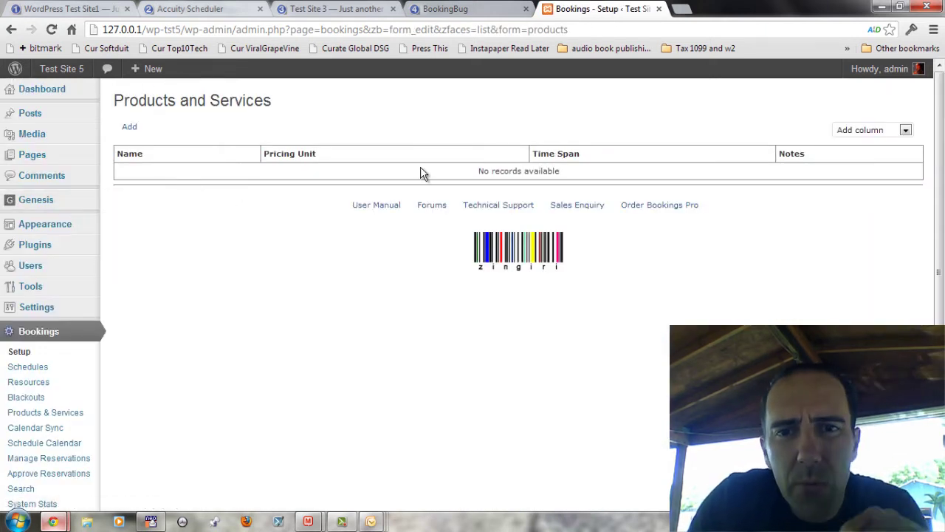
click(886, 130)
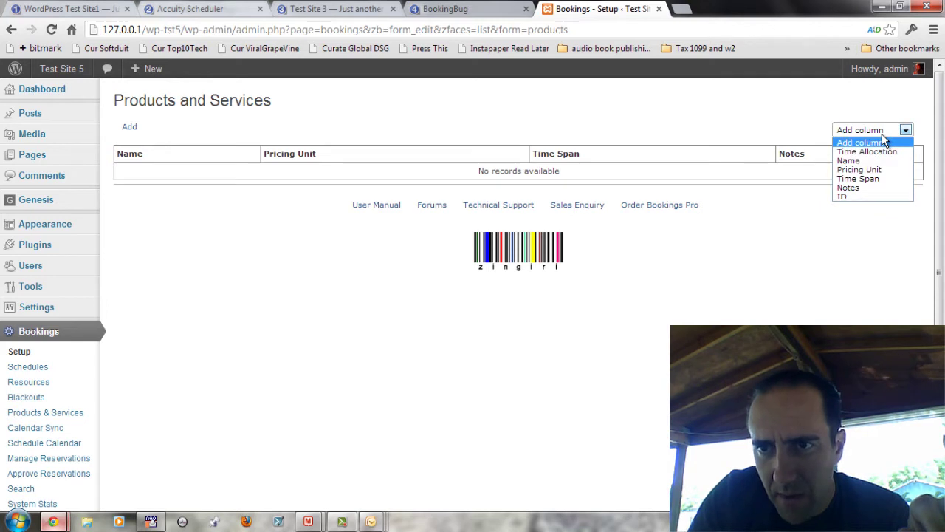
click(129, 129)
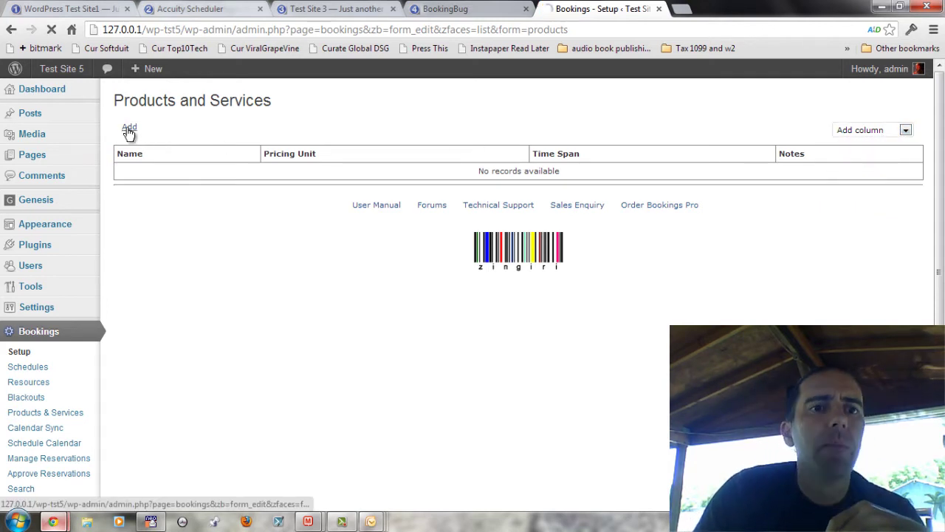
click(130, 129)
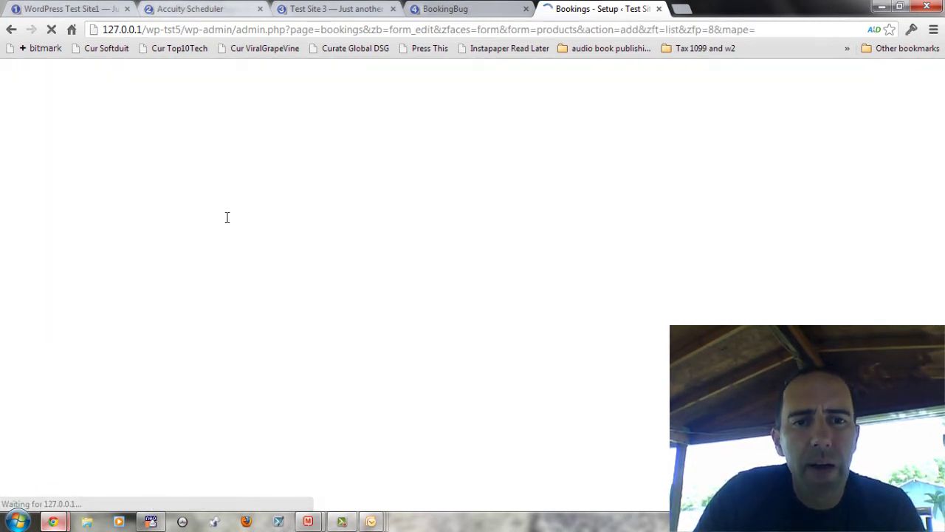
click(313, 176)
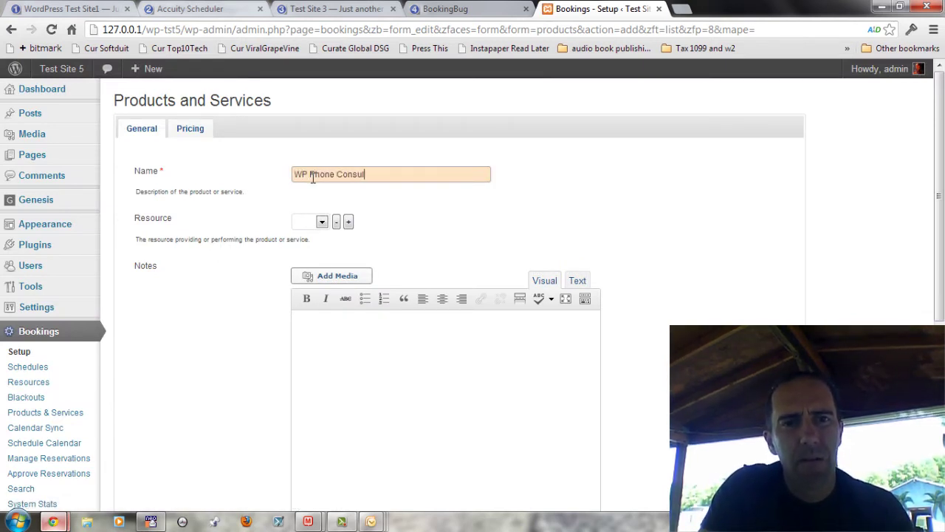
click(319, 223)
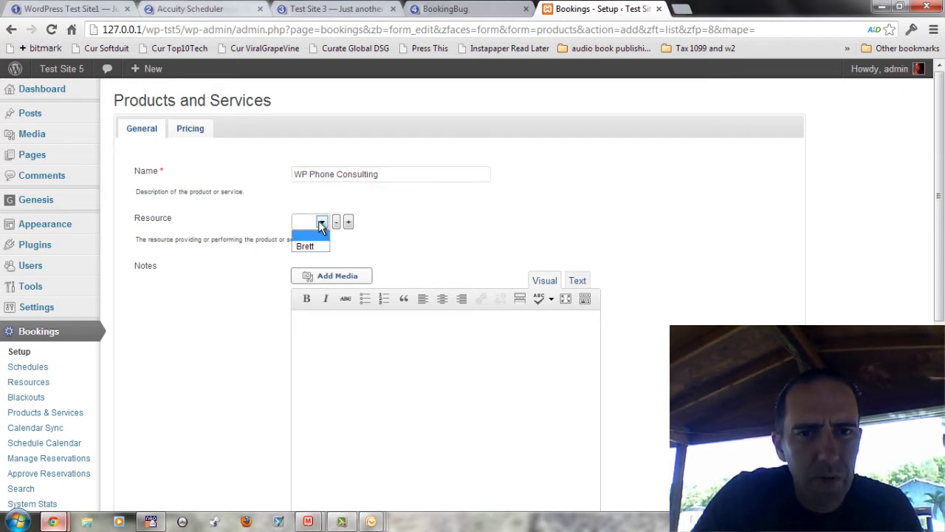
click(320, 245)
Enter the note "Need wordpress phone consulting help?", set the time span to 60 minutes, and save the service.
scroll(466, 264, down, 4)
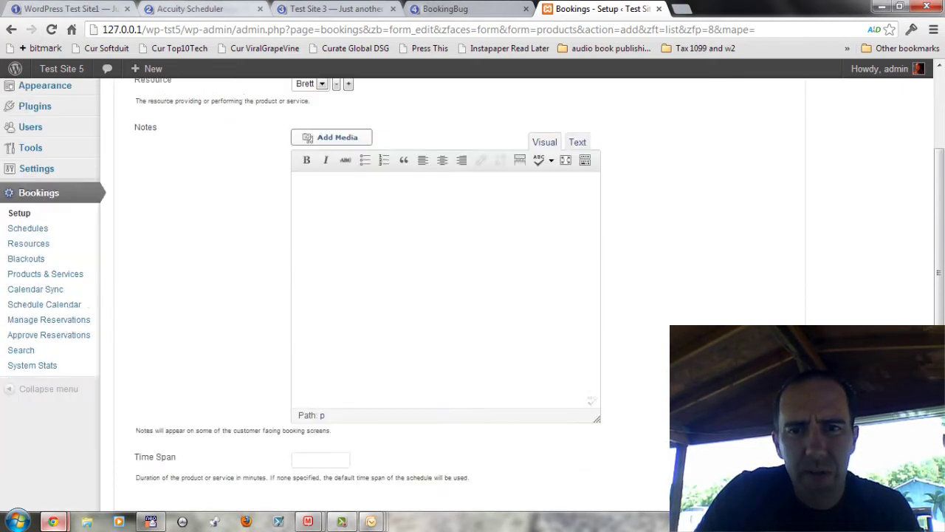
scroll(684, 274, up, 4)
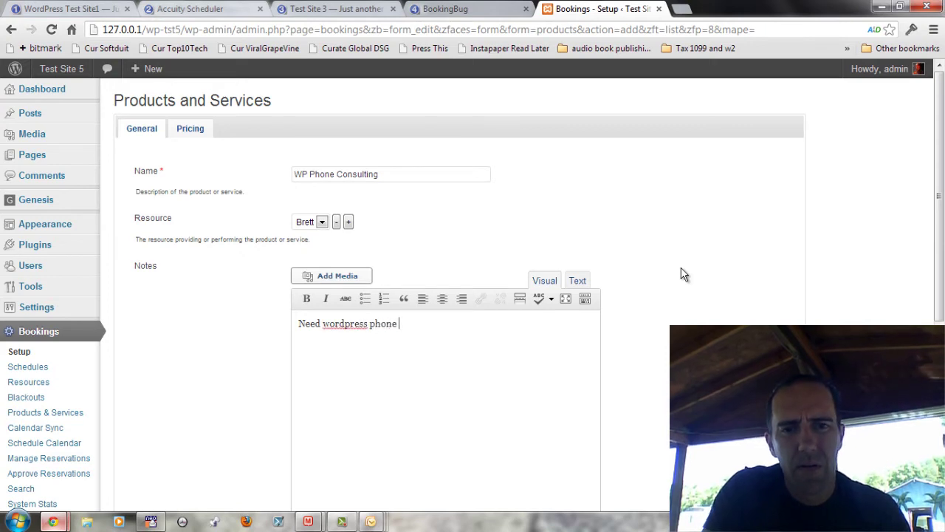
text(lting help?)
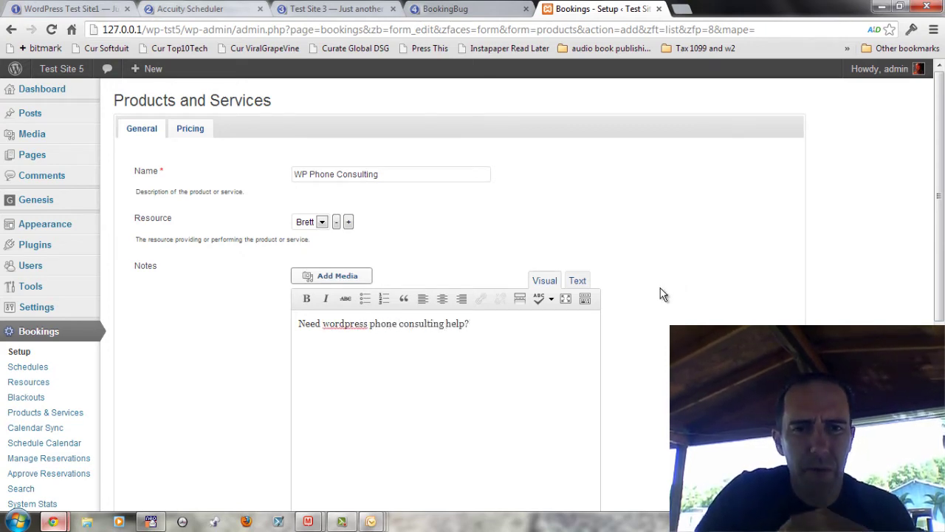
scroll(649, 292, down, 3)
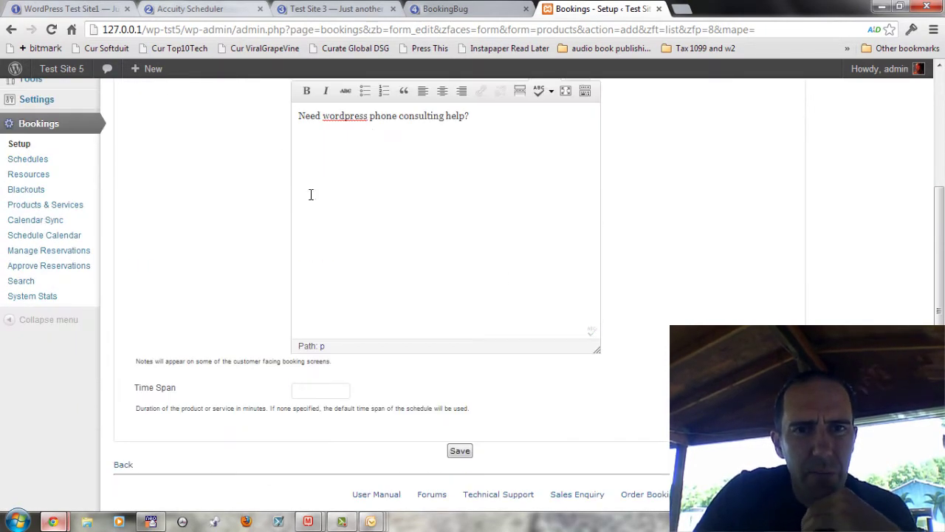
click(345, 390)
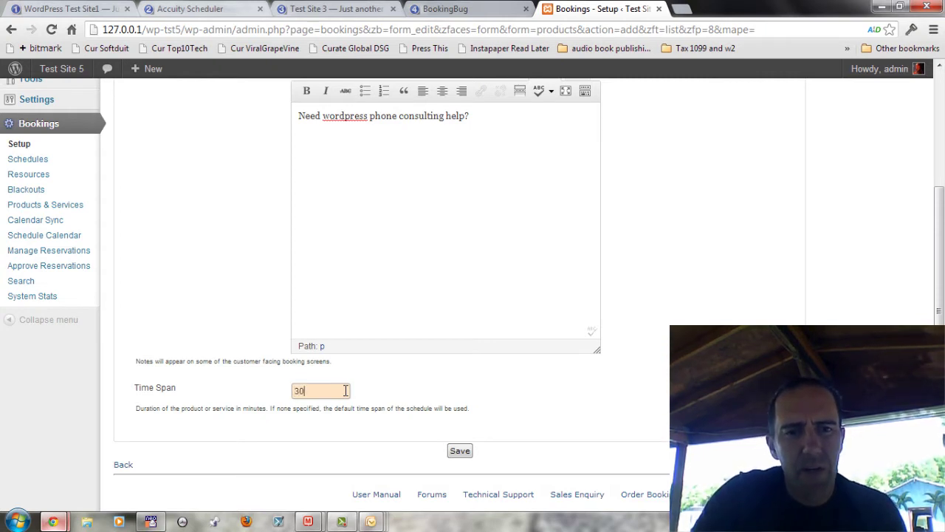
text(60)
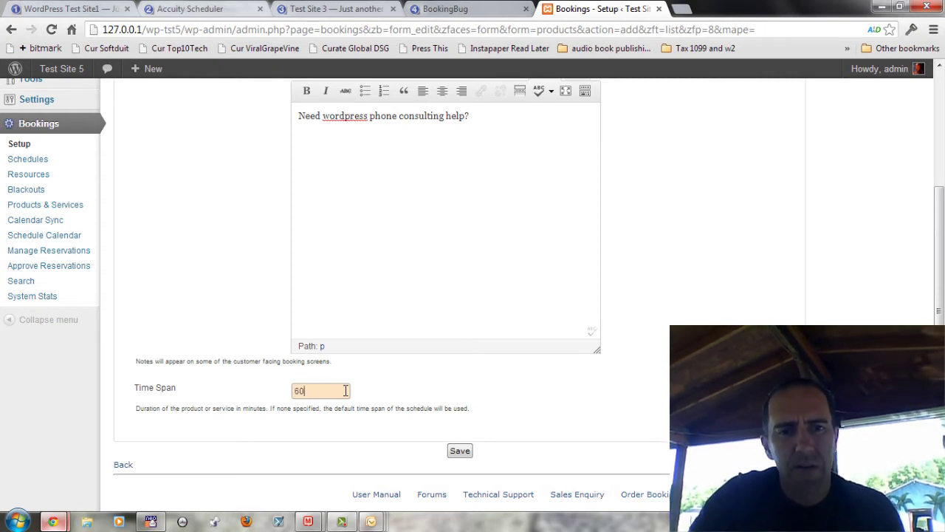
click(460, 452)
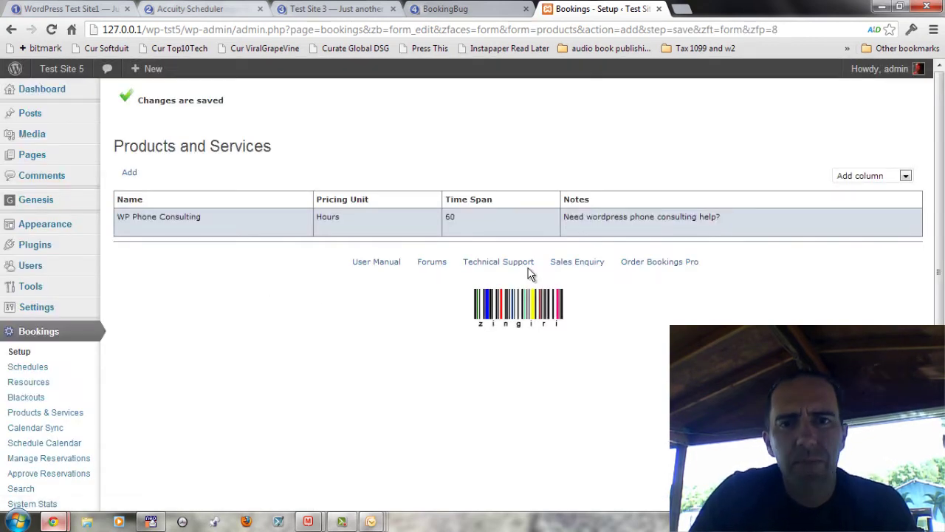
Examine the schedule calendar for the week 04/21/2013 to 04/27/2013 and the user reservations list.
scroll(317, 317, down, 1)
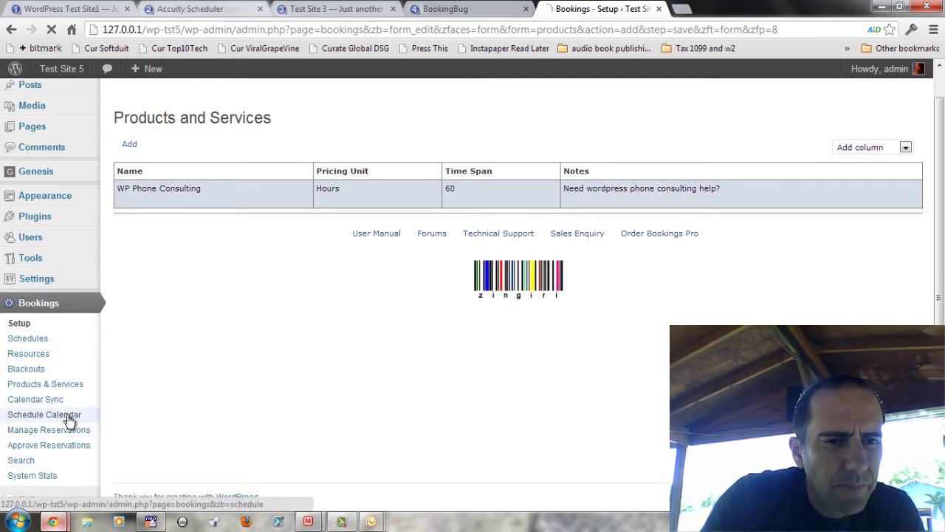
click(66, 418)
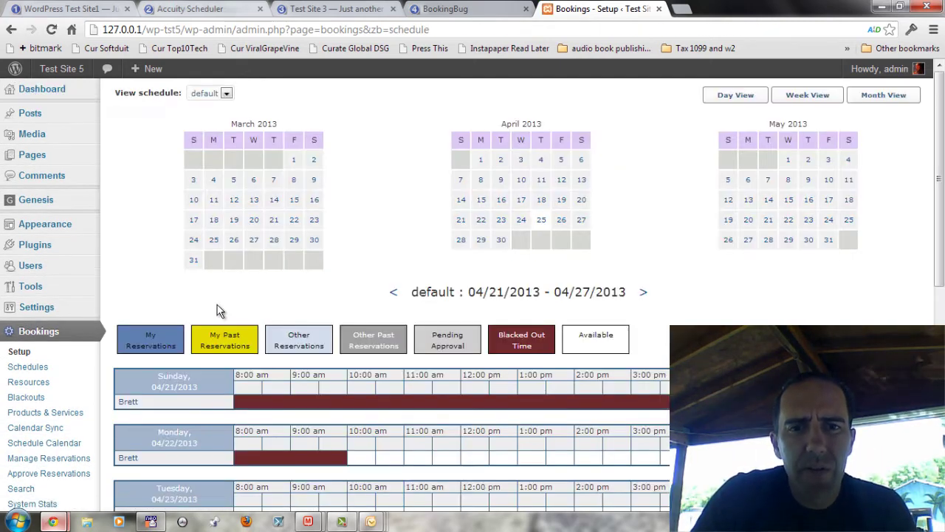
scroll(635, 303, down, 5)
scroll(307, 401, up, 4)
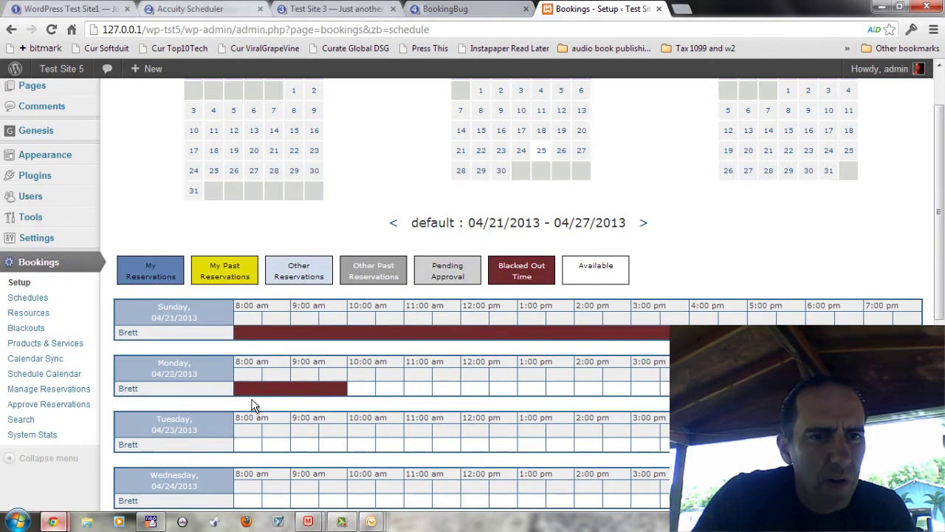
click(76, 391)
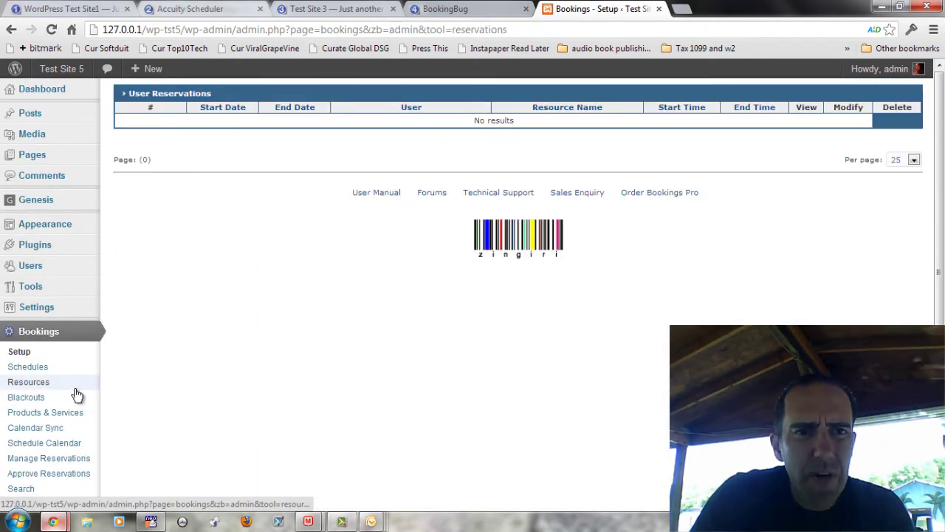
scroll(108, 441, down, 1)
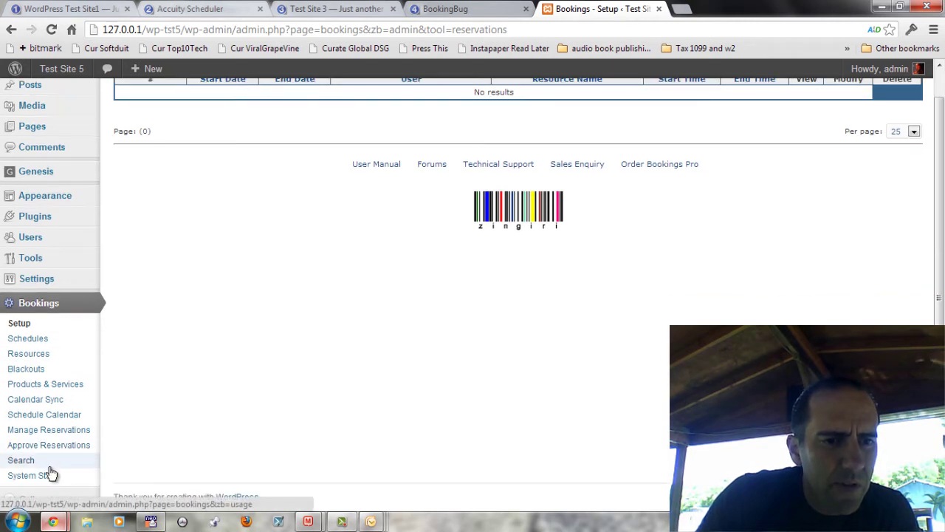
Examine the Bookings plugin's setup settings and the site's available widgets for a way to display the booking form.
scroll(137, 367, up, 1)
scroll(130, 384, down, 1)
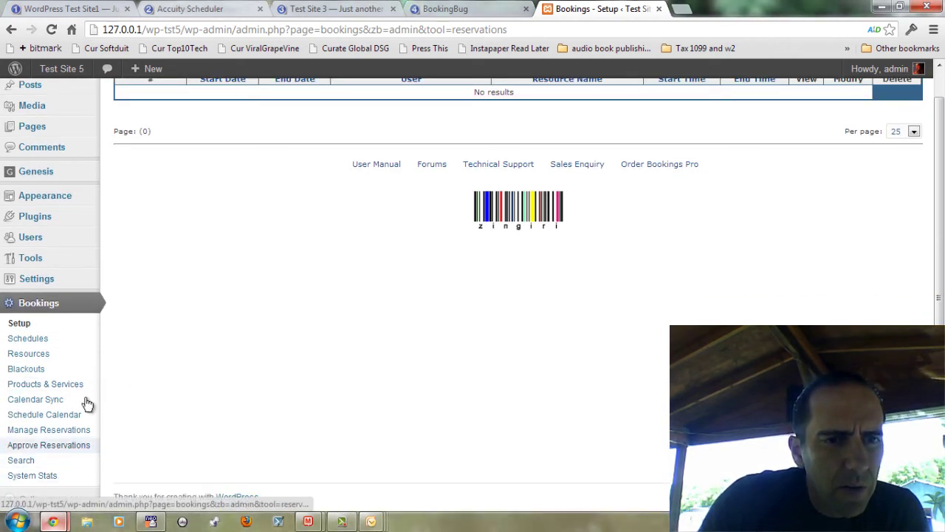
click(64, 330)
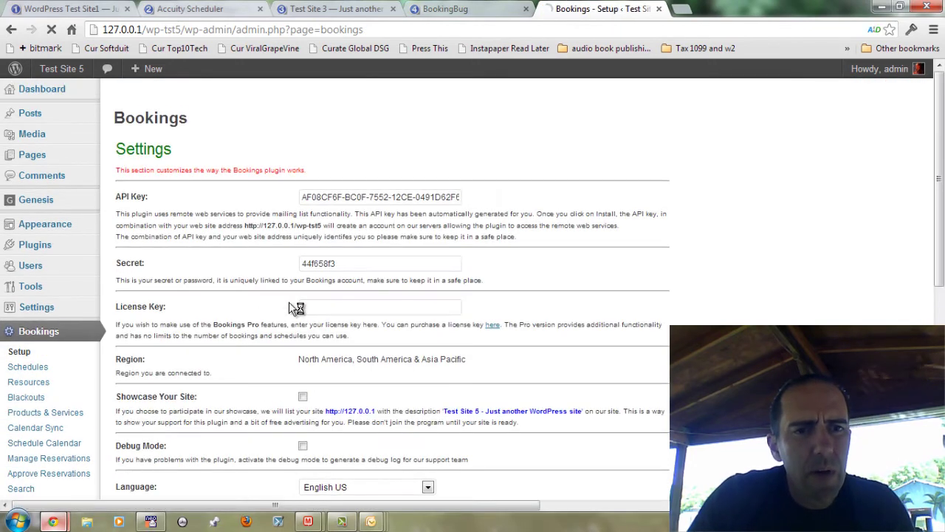
scroll(550, 295, down, 6)
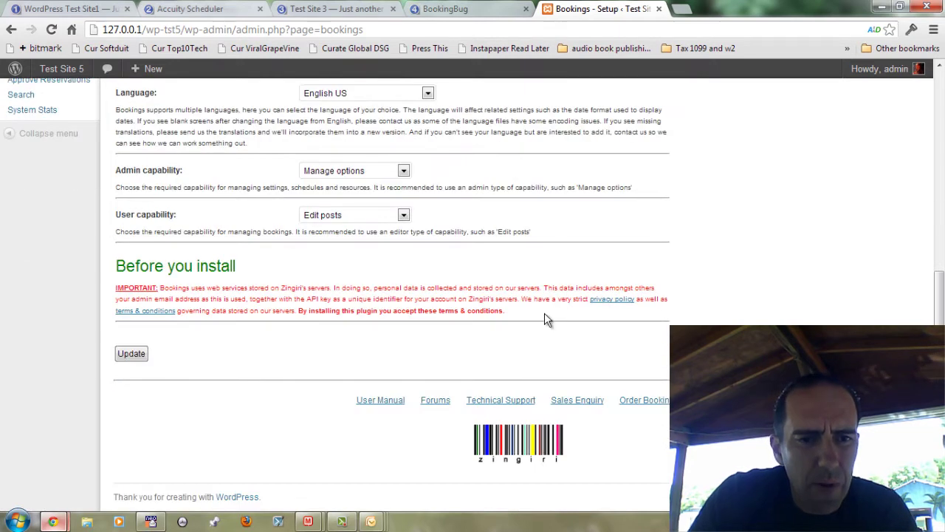
scroll(544, 322, up, 6)
mouse_move(70, 158)
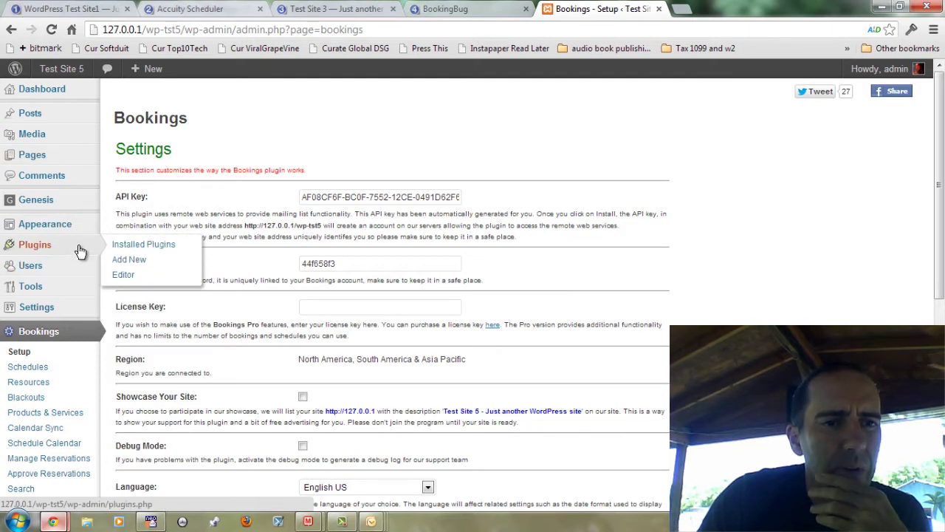
mouse_move(89, 225)
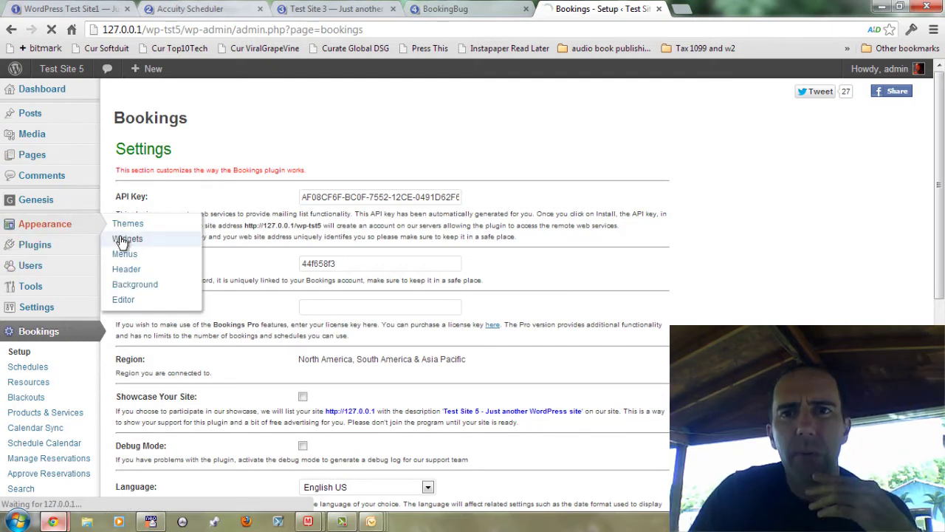
click(122, 237)
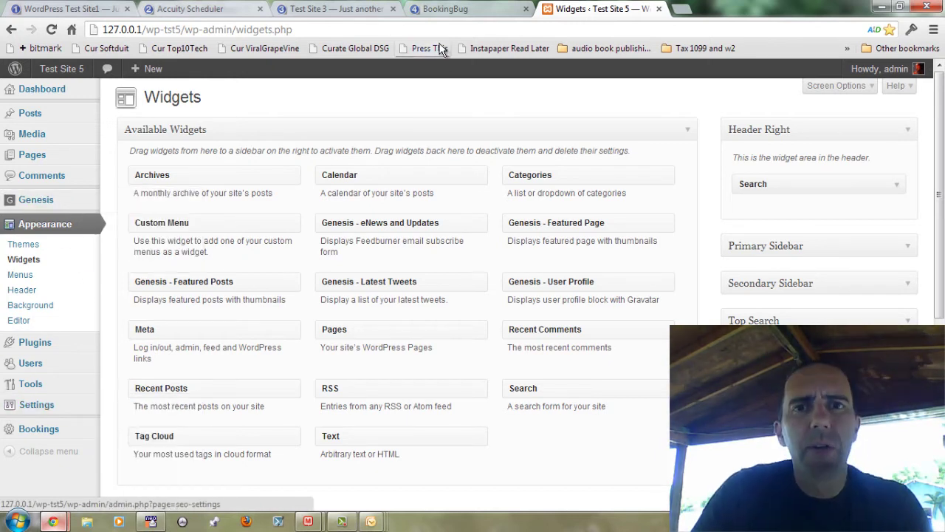
Return to the Bookings setup page and review its settings again from start to end.
mouse_move(78, 433)
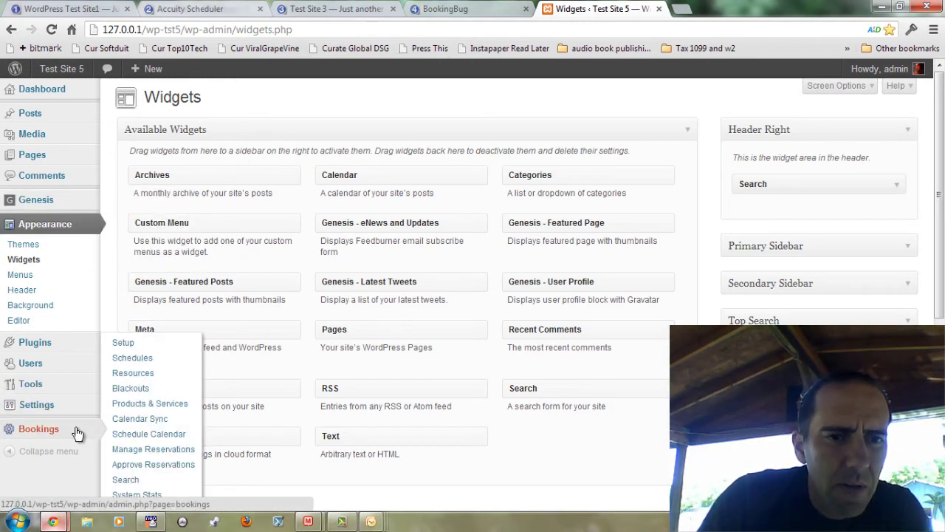
click(157, 342)
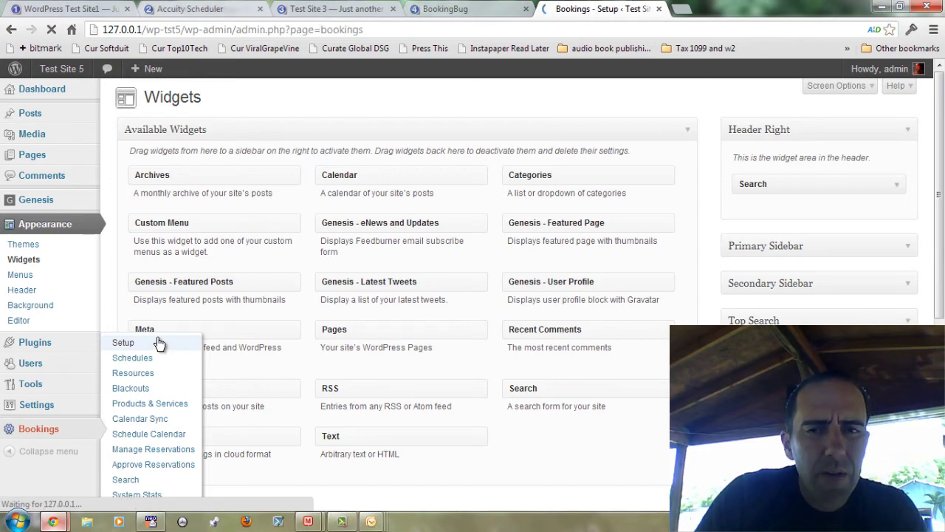
scroll(552, 320, down, 3)
scroll(549, 322, up, 3)
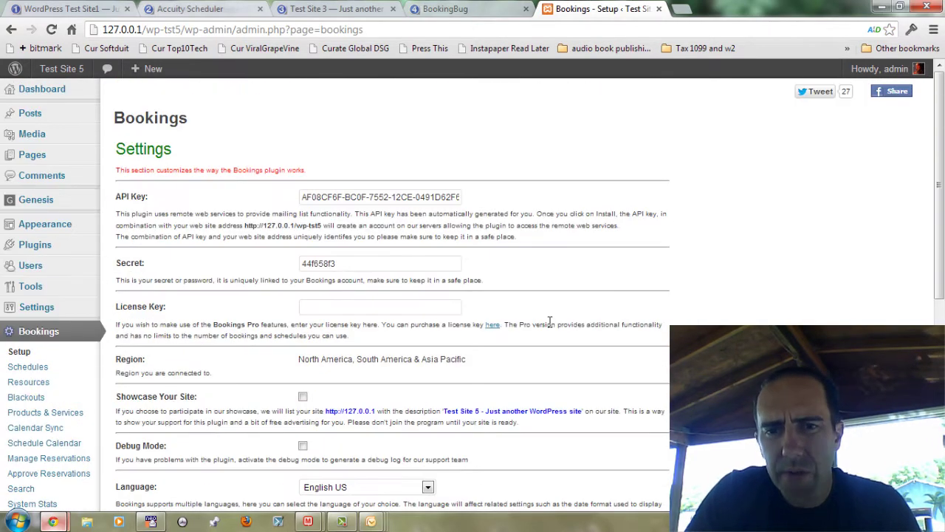
scroll(551, 324, down, 4)
scroll(552, 333, down, 2)
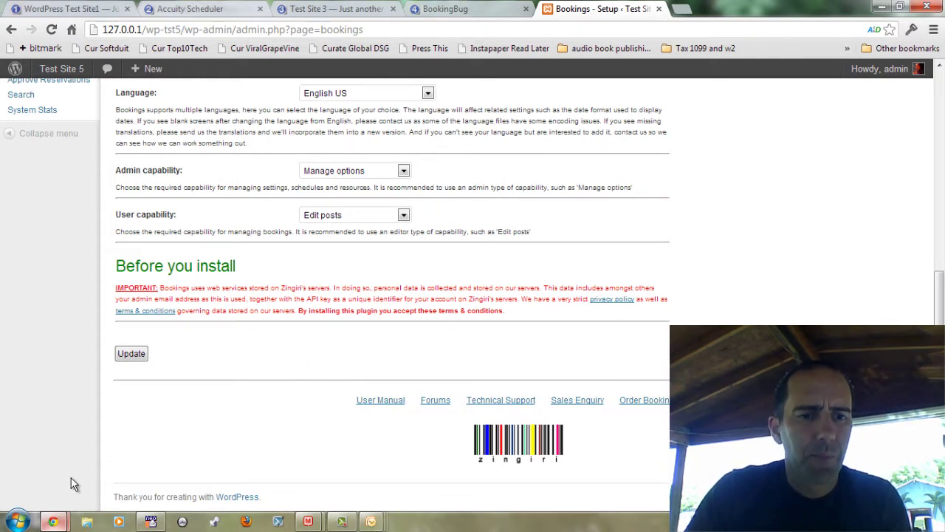
Switch to the browser window with the WordPress.org Bookings plugin page and read its description and Pro feature list.
mouse_move(53, 521)
click(98, 459)
scroll(369, 280, down, 3)
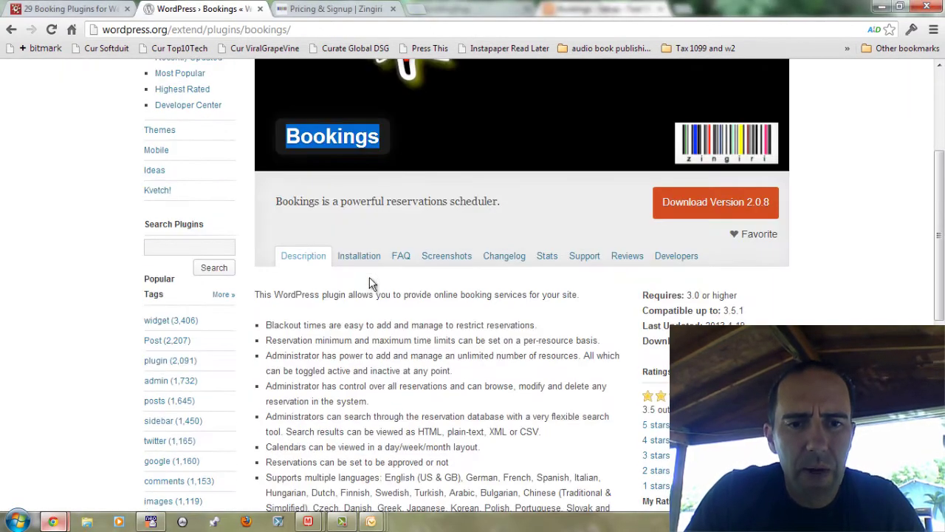
scroll(377, 274, down, 4)
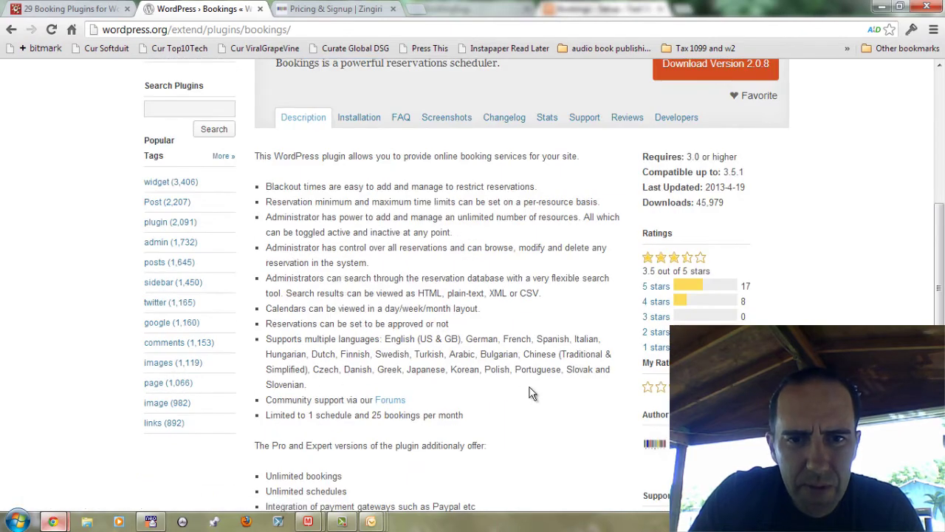
scroll(457, 391, down, 3)
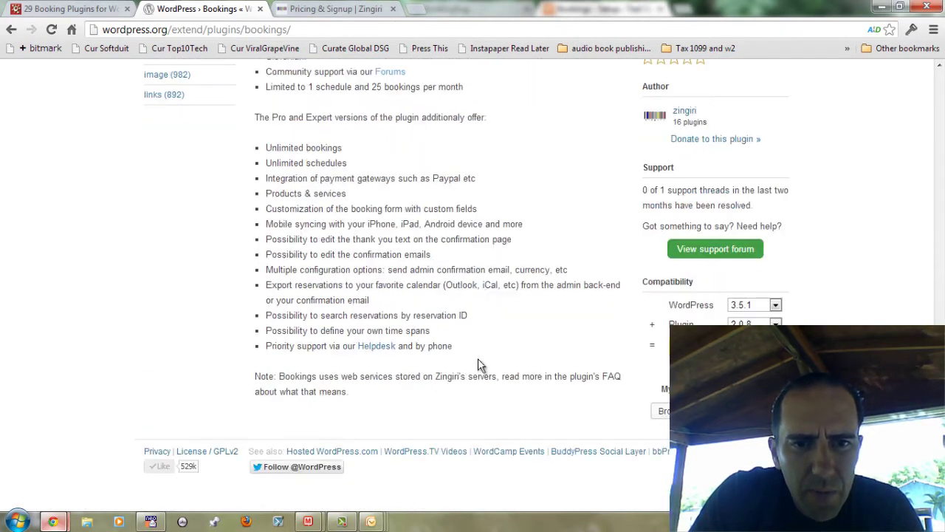
Open the plugin's installation instructions and copy the [bookings] shortcode.
scroll(477, 358, up, 7)
click(376, 275)
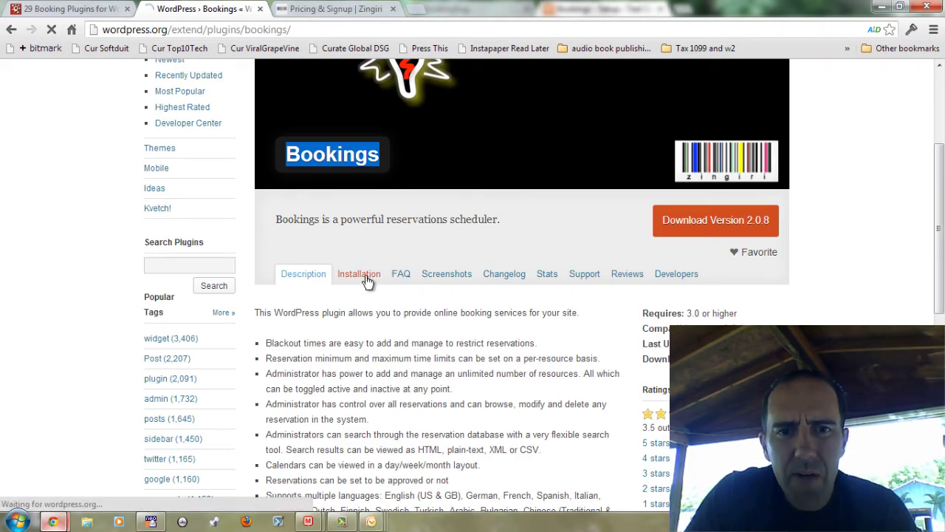
scroll(384, 310, down, 3)
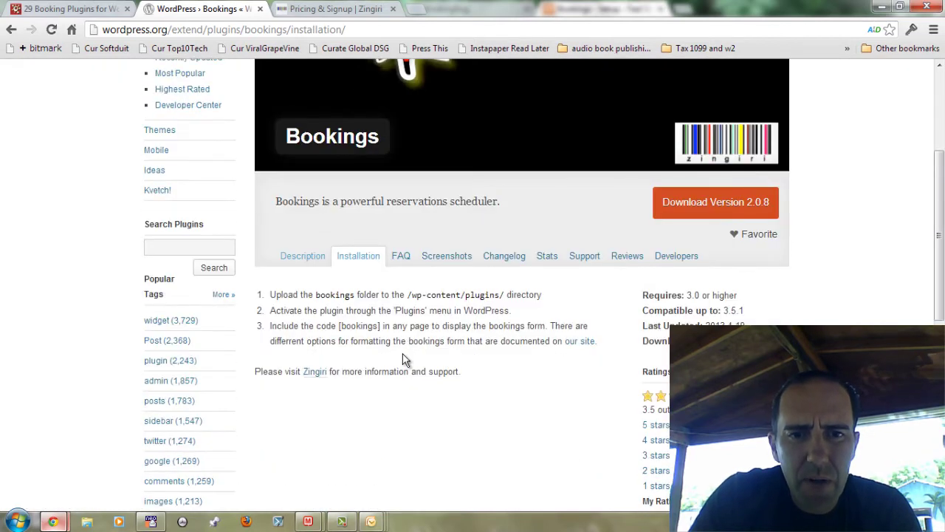
drag(340, 325, 383, 318)
key(ctrl+c)
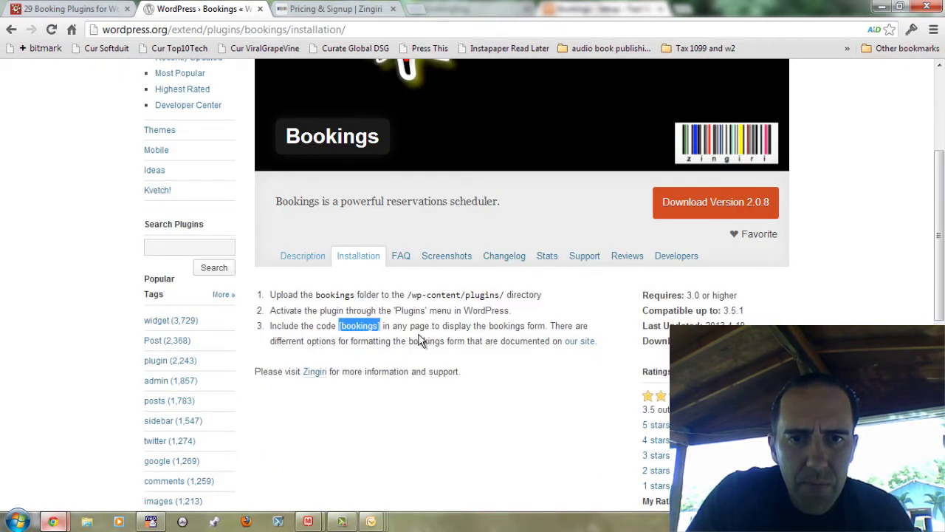
Return to the Test Site 5 admin, open its pages list in a new tab, and edit the "Bookings – Zingiri" page.
key(alt+Tab)
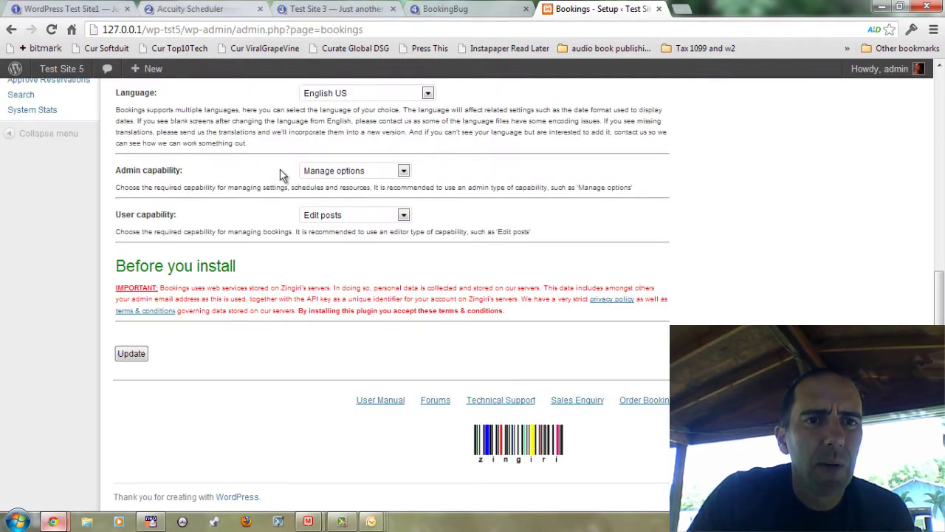
scroll(260, 228, up, 3)
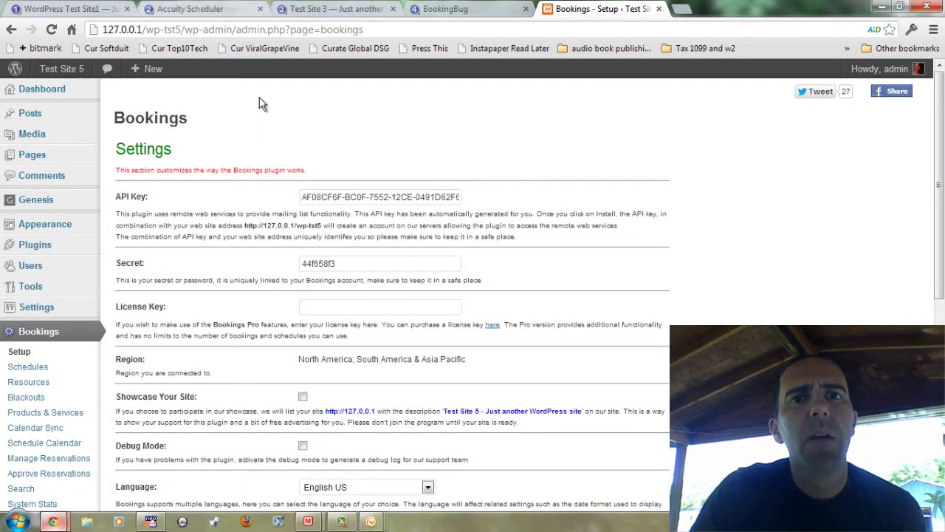
mouse_move(78, 153)
right_click(127, 153)
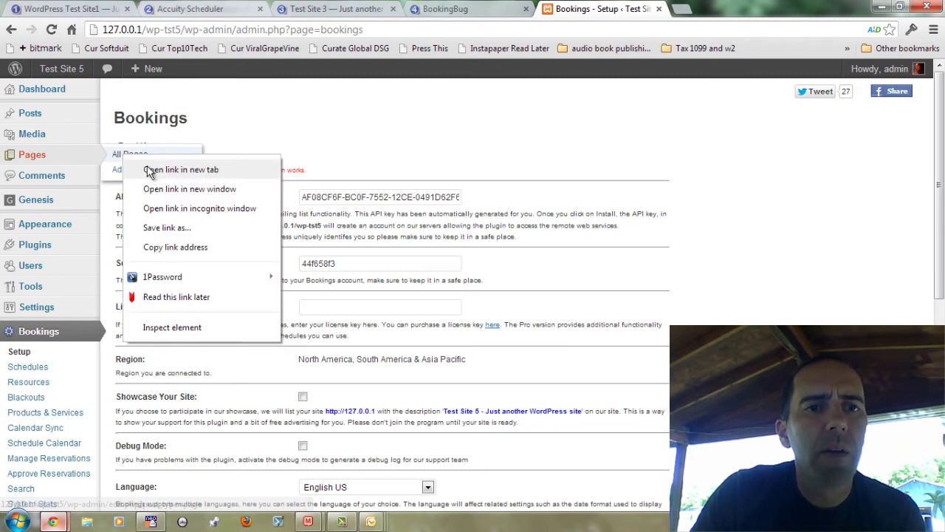
click(180, 169)
click(706, 11)
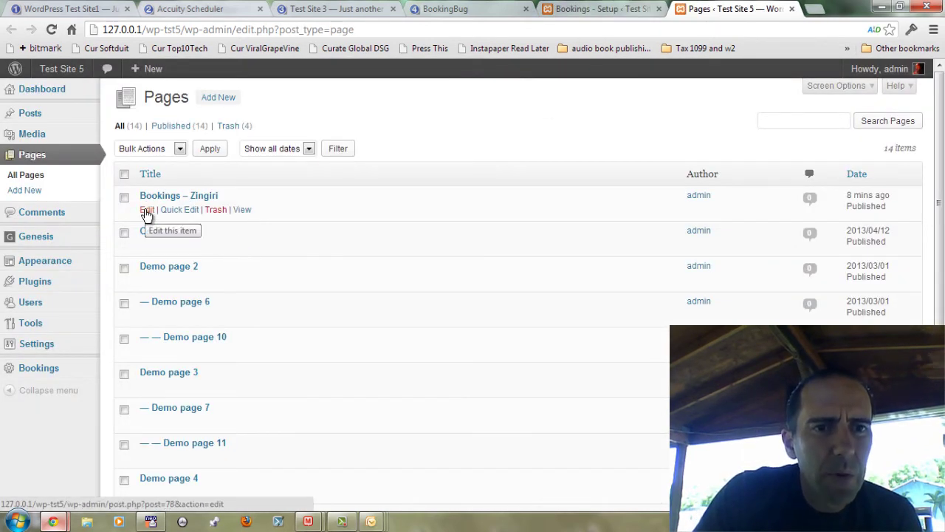
click(147, 212)
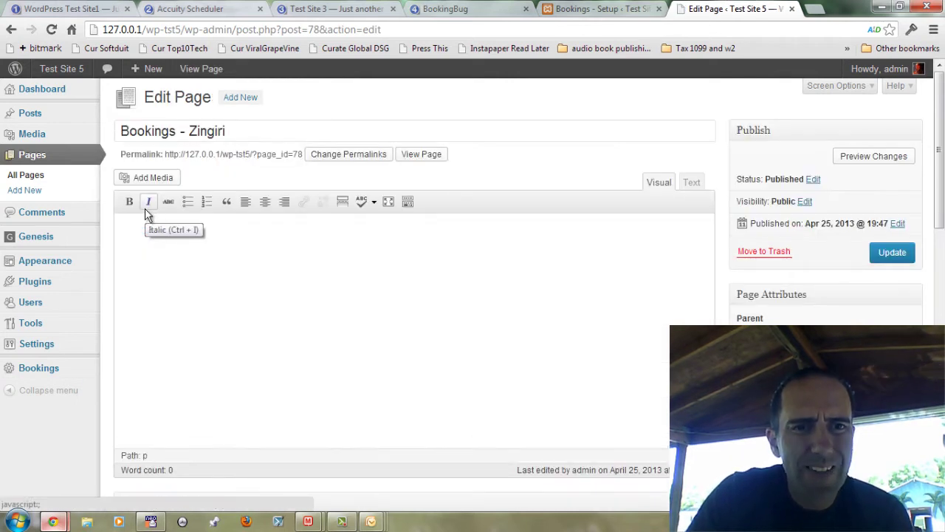
Insert the copied [bookings] shortcode into the empty page body and update the page.
click(512, 305)
key(ctrl+v)
click(890, 252)
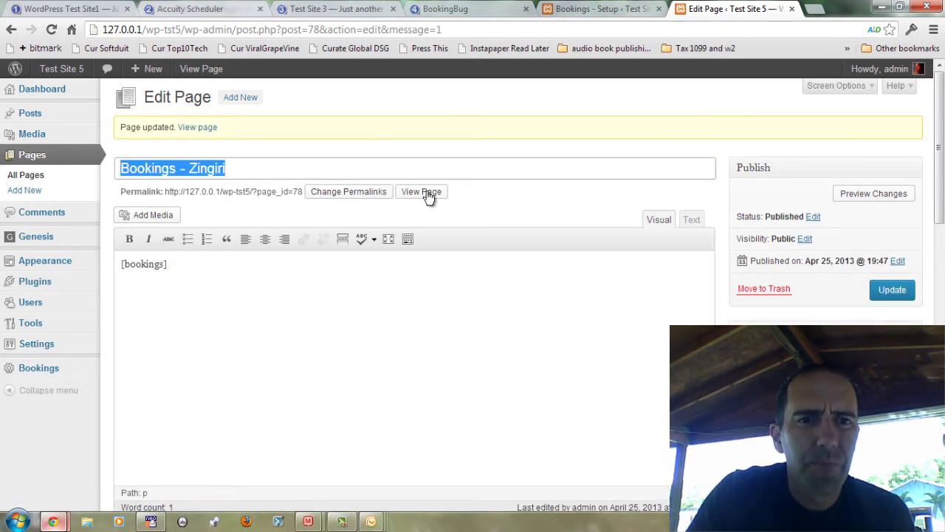
View the published "Bookings - Zingiri" page in a new tab, select the schedule offered there, and start the booking.
right_click(431, 193)
click(489, 208)
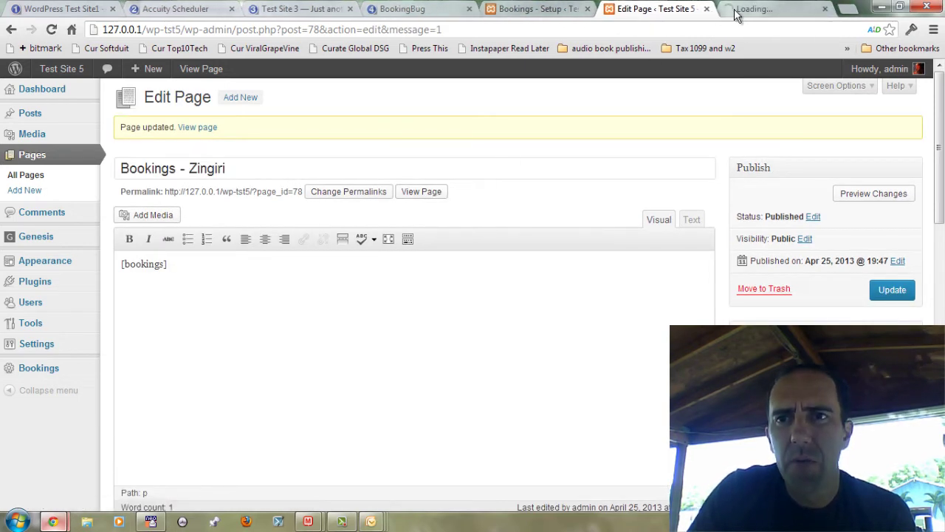
click(768, 9)
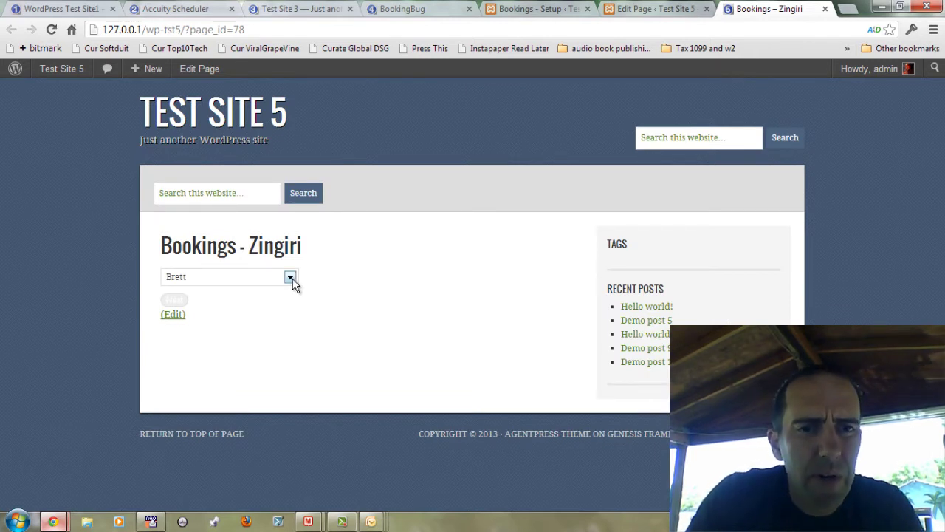
click(290, 278)
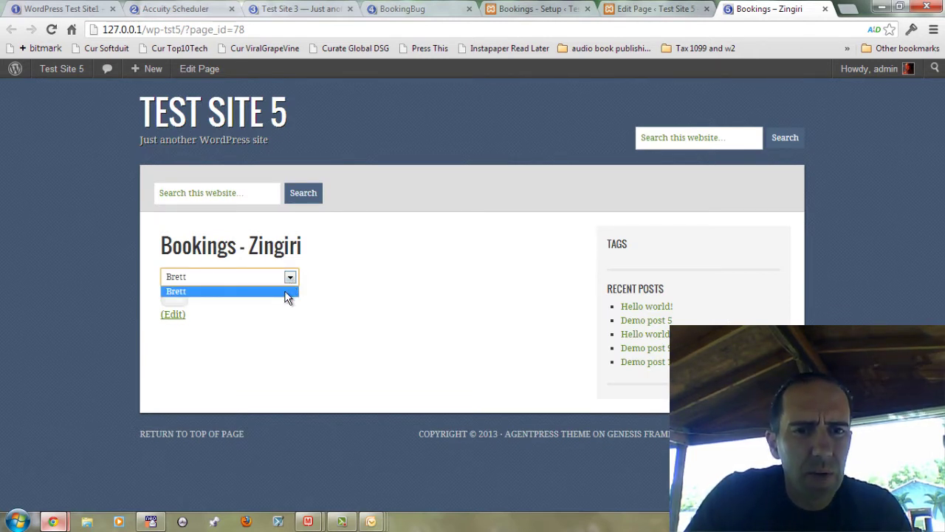
click(285, 290)
click(178, 305)
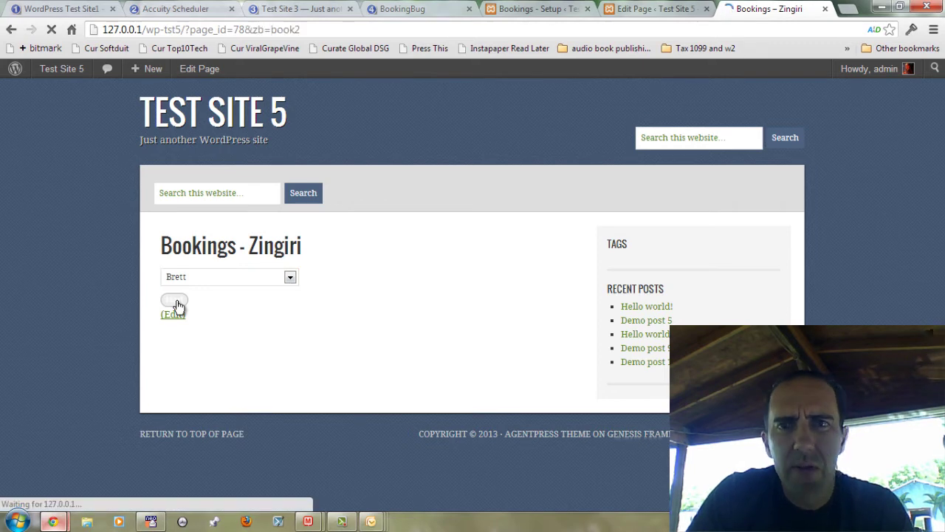
Check the booking calendar's time slots for Thursday April 25, Monday April 29 and Sunday April 28, 2013.
scroll(455, 339, down, 2)
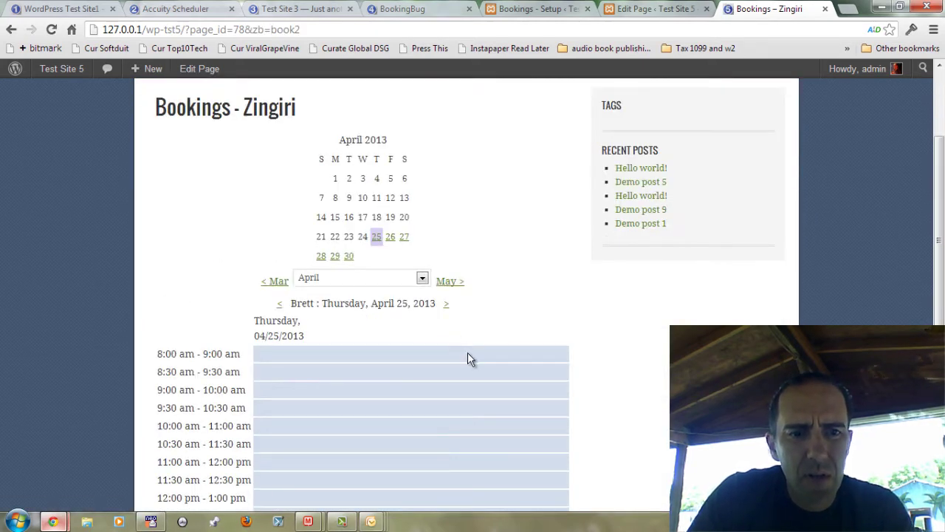
scroll(468, 354, down, 5)
scroll(468, 363, up, 4)
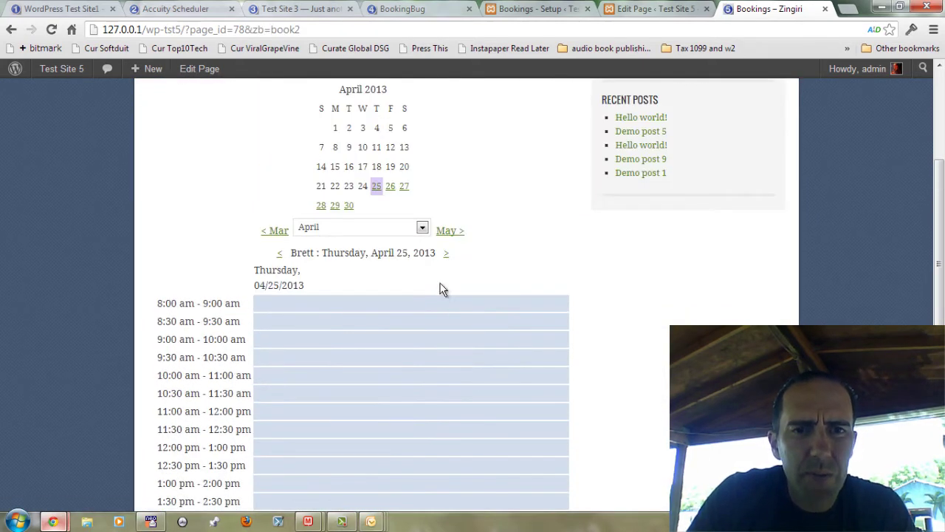
click(334, 207)
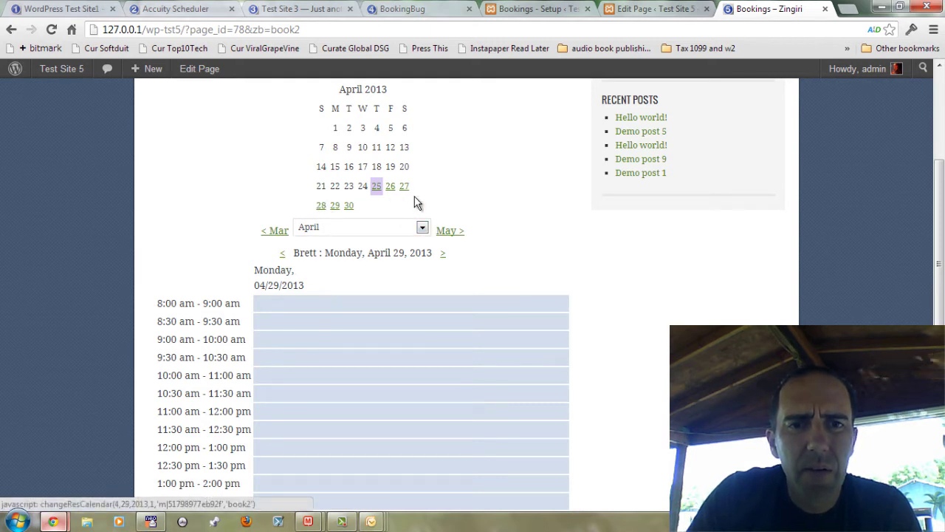
click(323, 208)
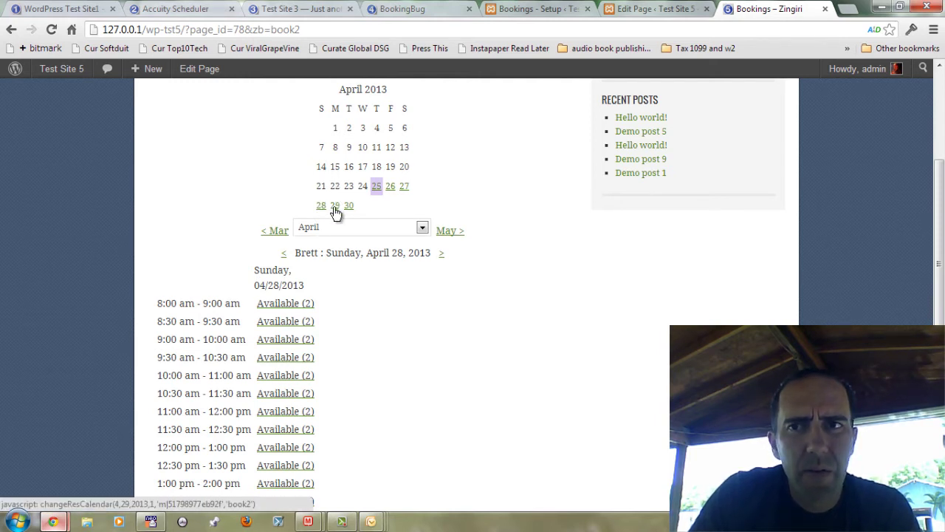
Go back to Monday, April 29, 2013 and examine that day's time slots for availability.
click(335, 209)
scroll(431, 281, down, 2)
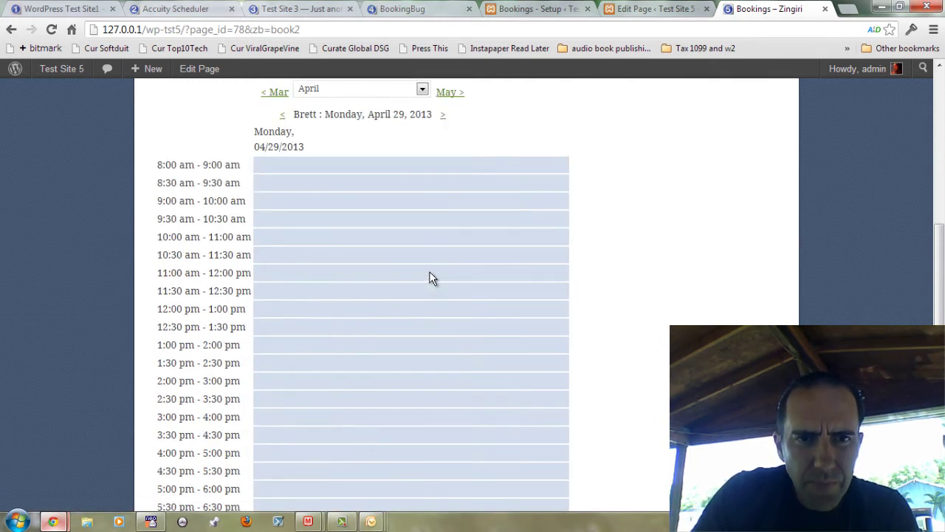
scroll(420, 269, up, 1)
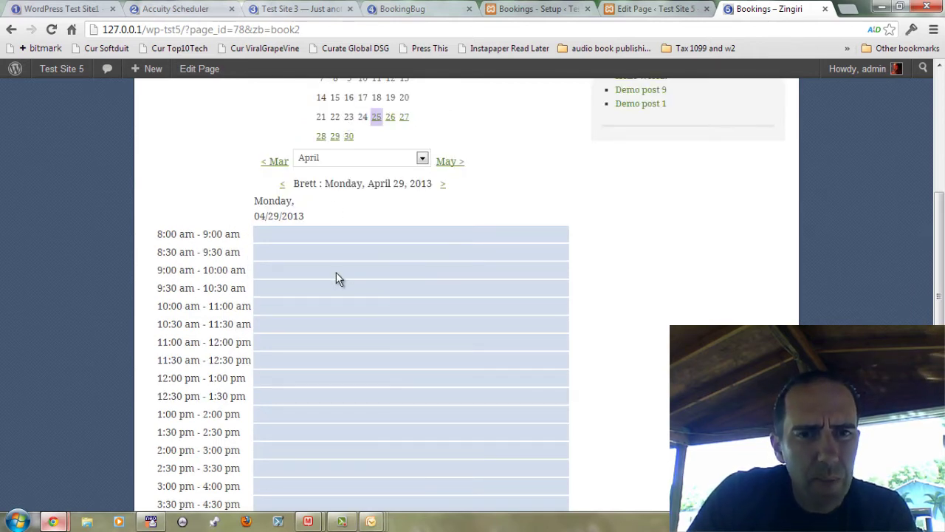
scroll(325, 268, down, 1)
scroll(332, 272, up, 2)
scroll(332, 273, down, 1)
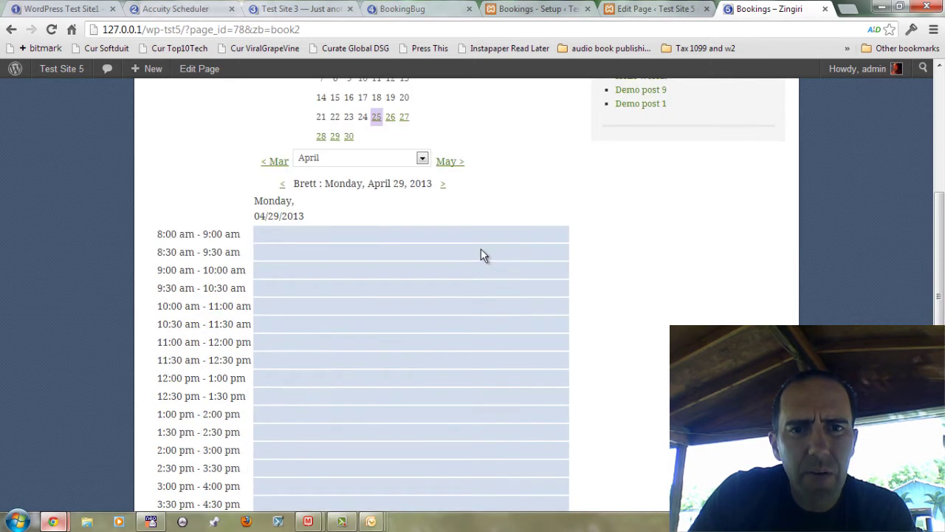
scroll(370, 235, down, 1)
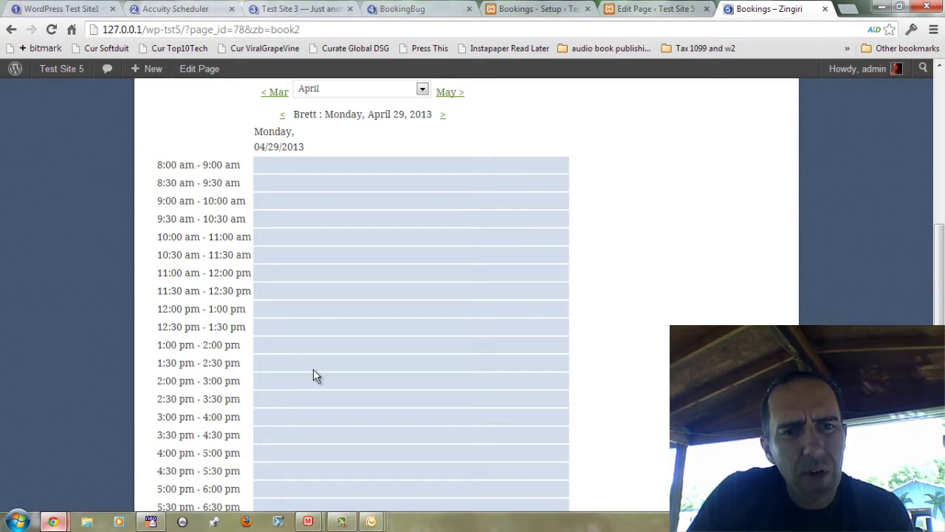
scroll(333, 378, down, 2)
scroll(333, 379, up, 6)
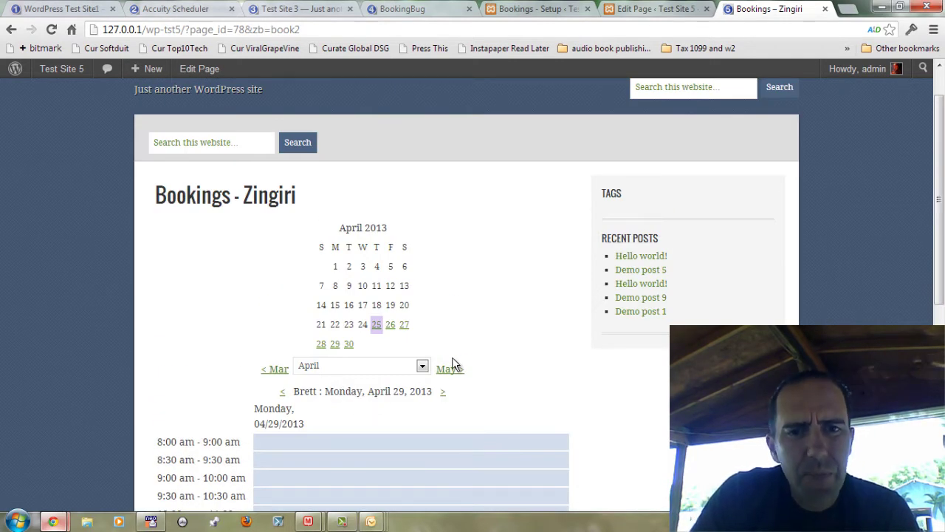
scroll(469, 354, down, 2)
scroll(517, 317, up, 2)
scroll(527, 332, down, 6)
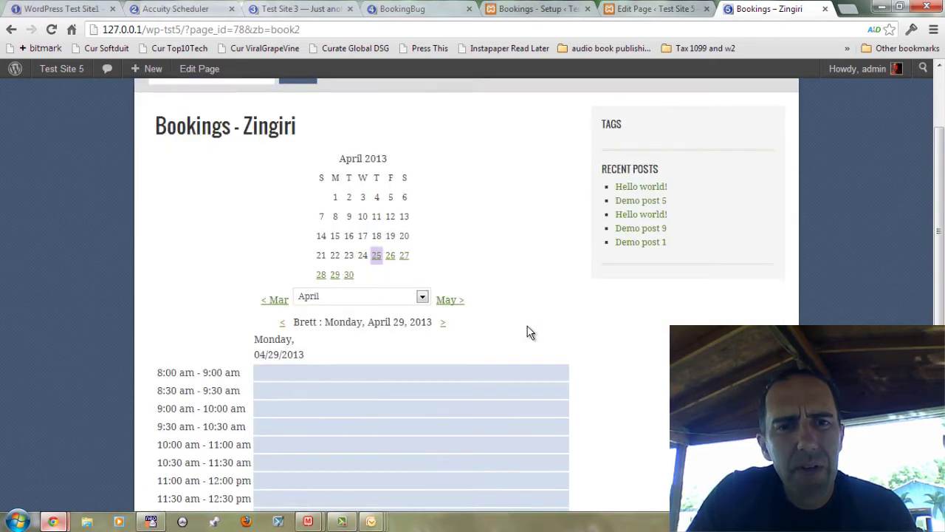
scroll(424, 352, up, 4)
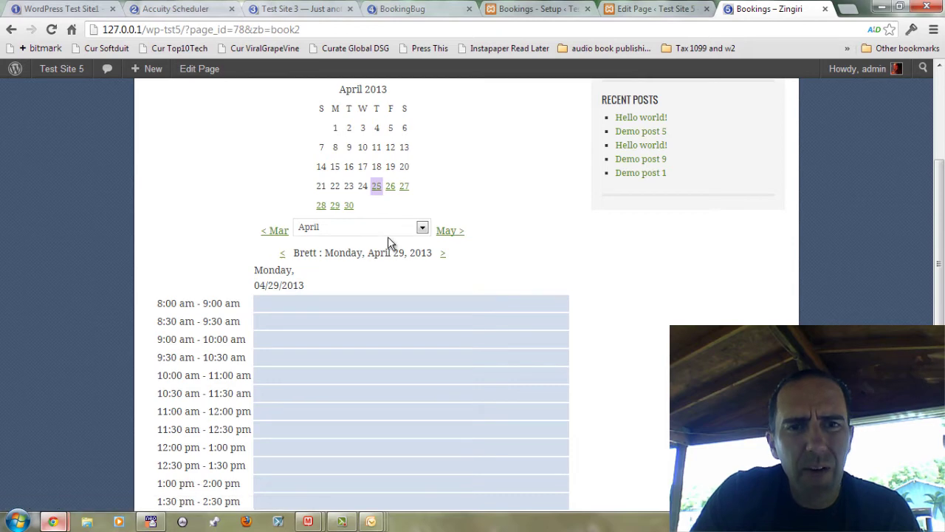
scroll(423, 315, up, 3)
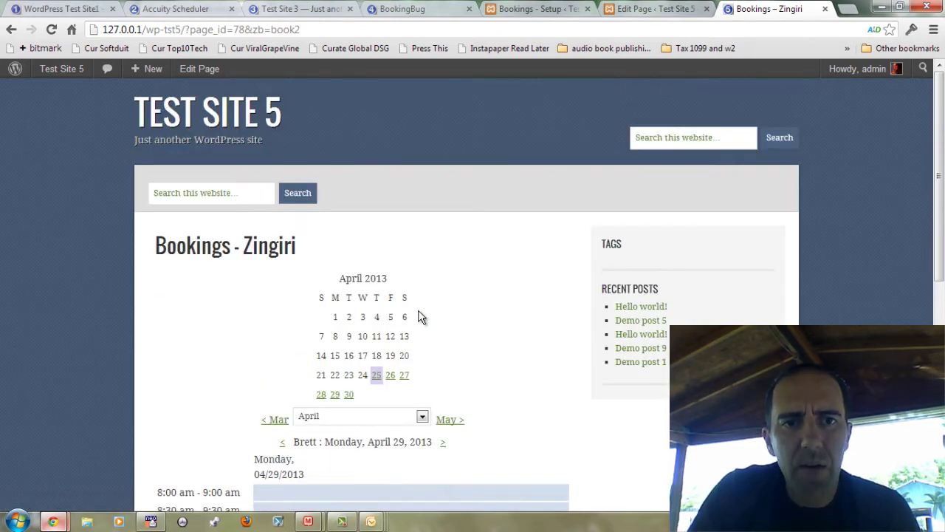
scroll(422, 320, down, 4)
Return to the Bookings plugin's setup in the site admin and open its schedules page.
click(613, 7)
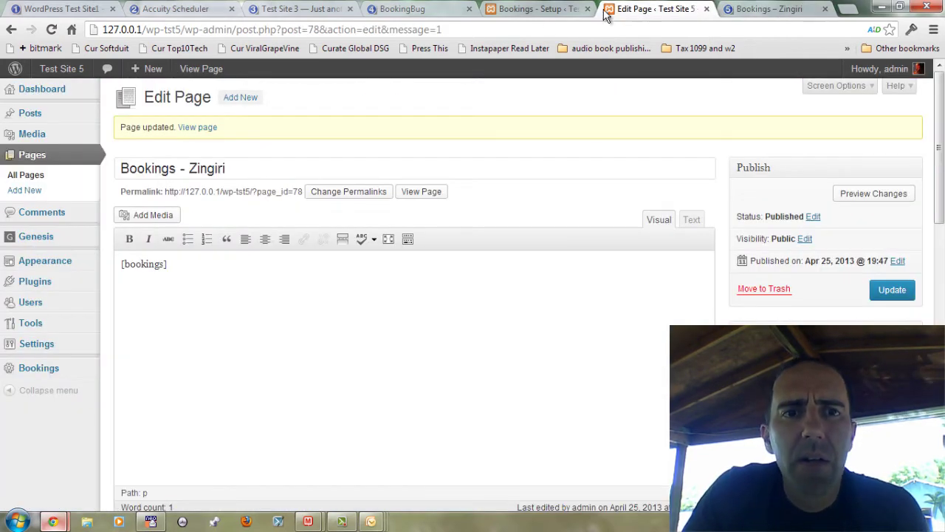
click(533, 9)
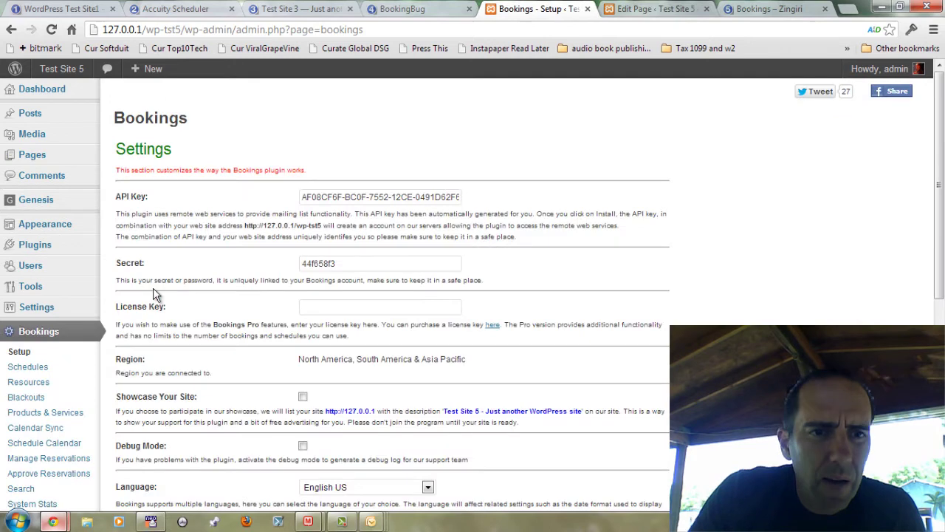
click(70, 374)
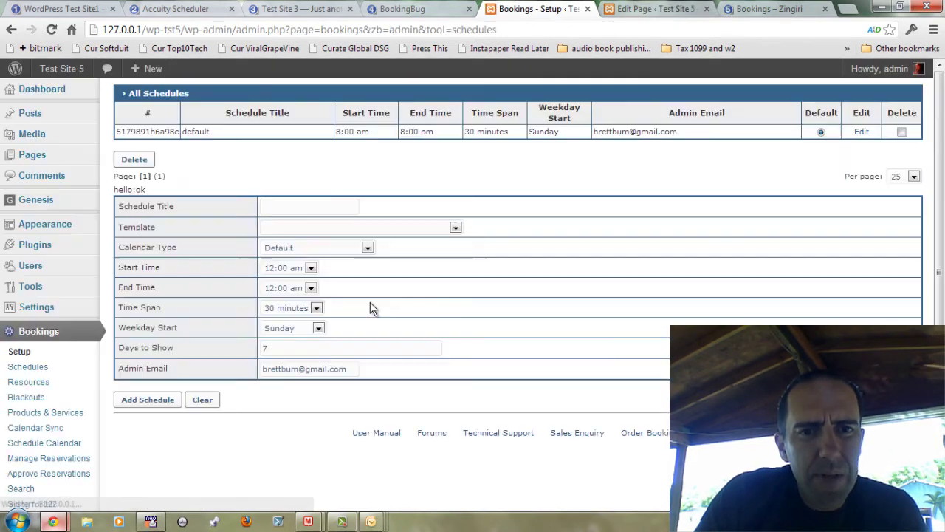
Enter "Consulting" as the title of a new schedule.
click(289, 209)
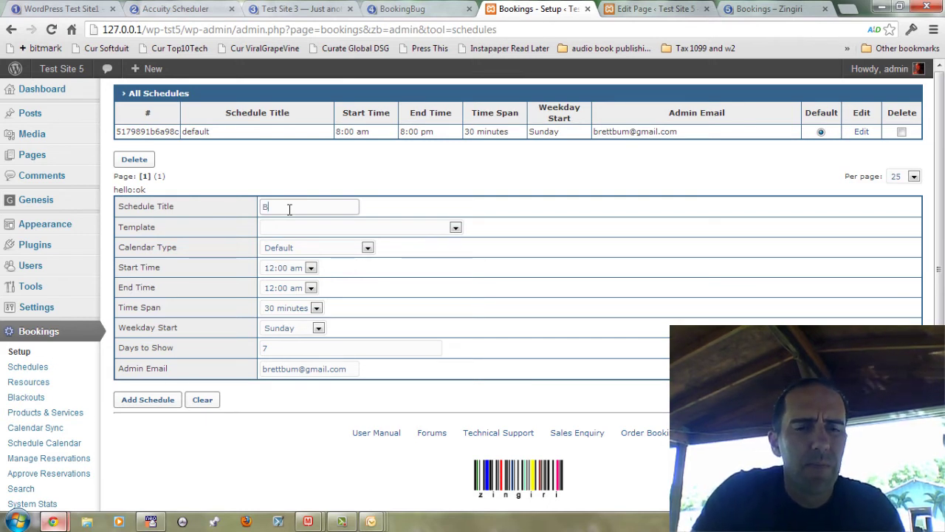
text(Booking fo)
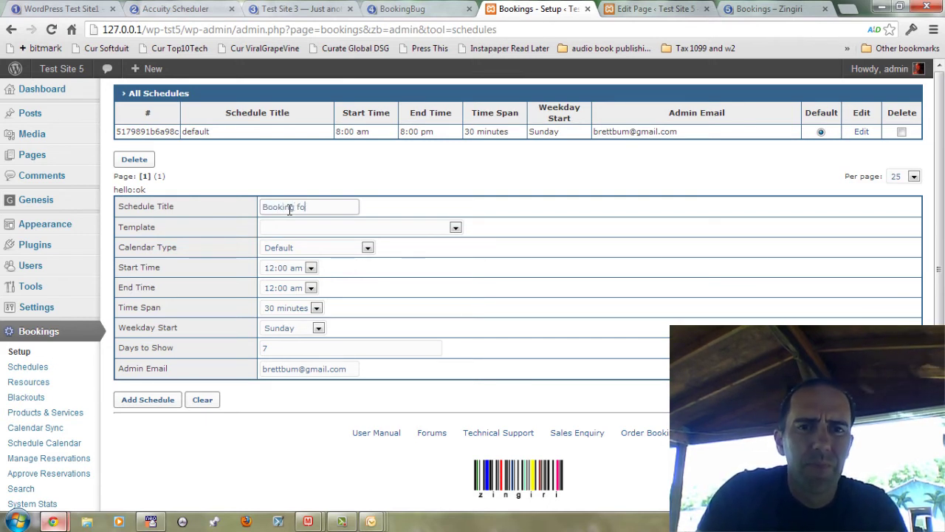
text(r consu)
key(BackSpace)
key(BackSpace)
key(BackSpace)
key(BackSpace)
key(BackSpace)
key(BackSpace)
key(BackSpace)
key(BackSpace)
key(BackSpace)
key(BackSpace)
key(BackSpace)
key(BackSpace)
key(BackSpace)
key(BackSpace)
key(BackSpace)
key(BackSpace)
key(BackSpace)
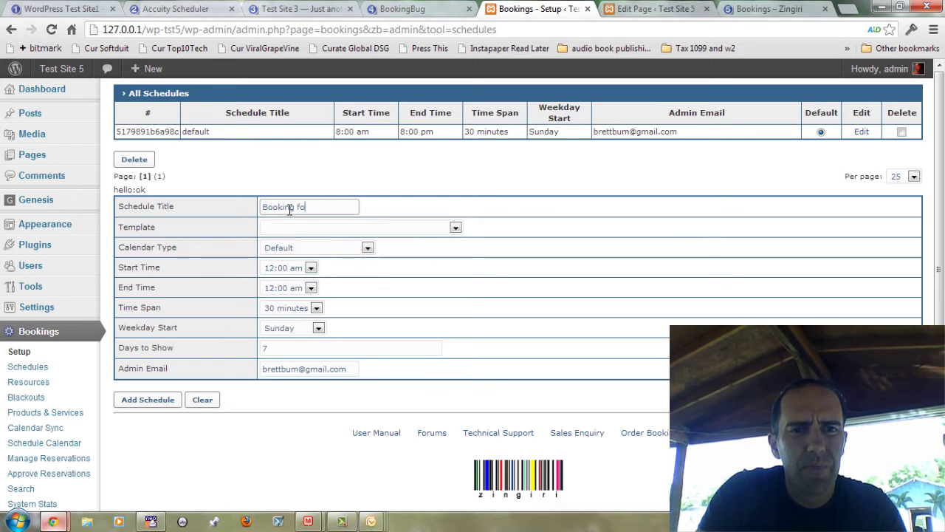
text(Consult)
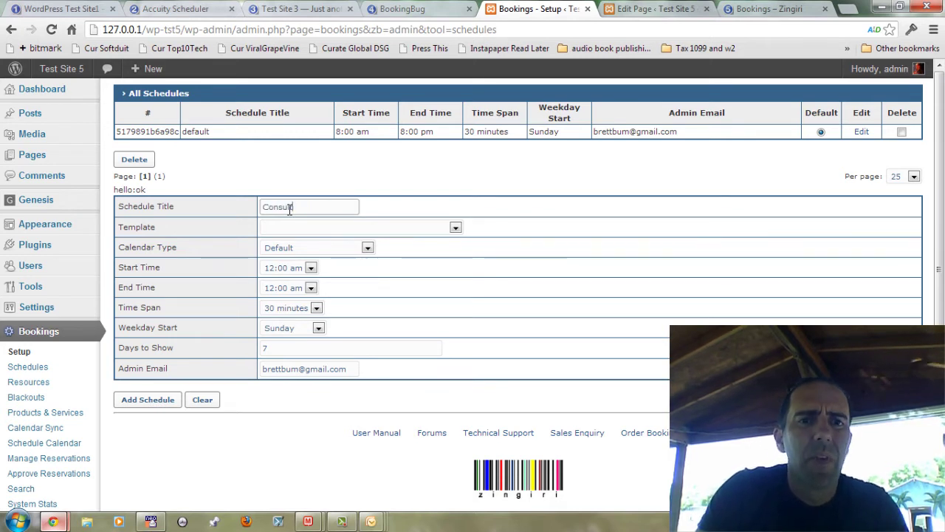
text(ing)
Set the Consulting schedule's template to Schedule Date Picker and its calendar type to Compact.
click(308, 231)
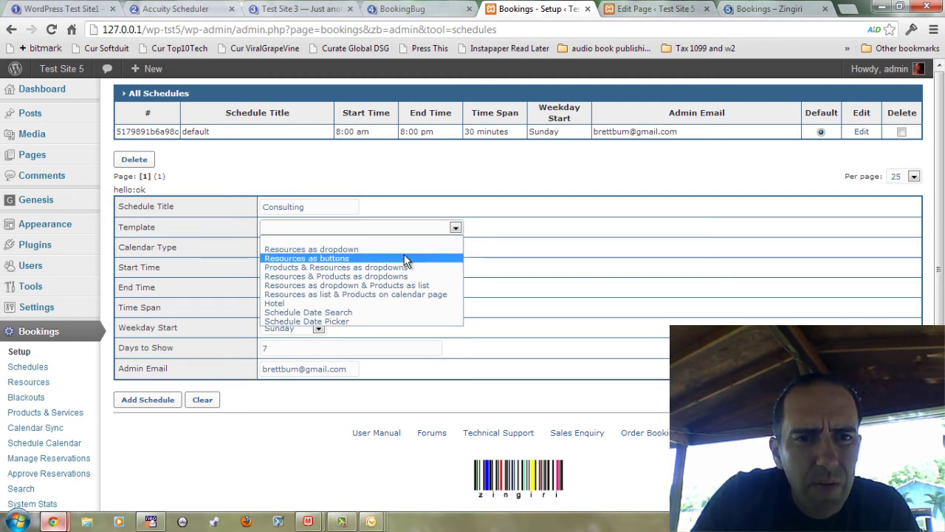
click(393, 319)
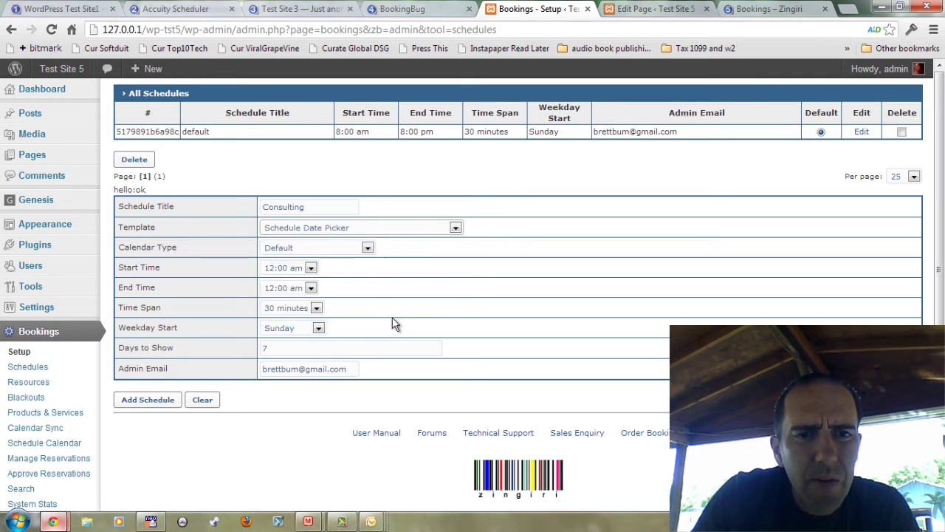
click(366, 230)
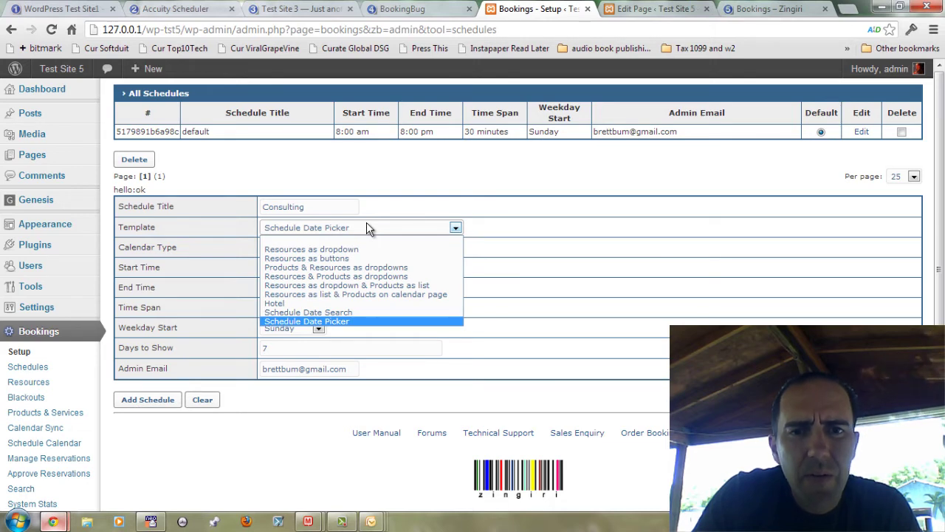
click(367, 229)
click(367, 247)
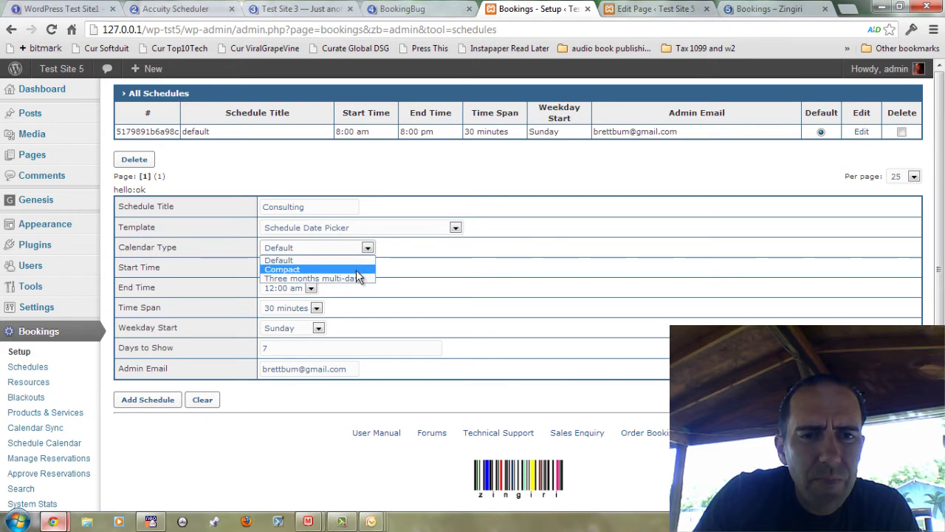
click(357, 270)
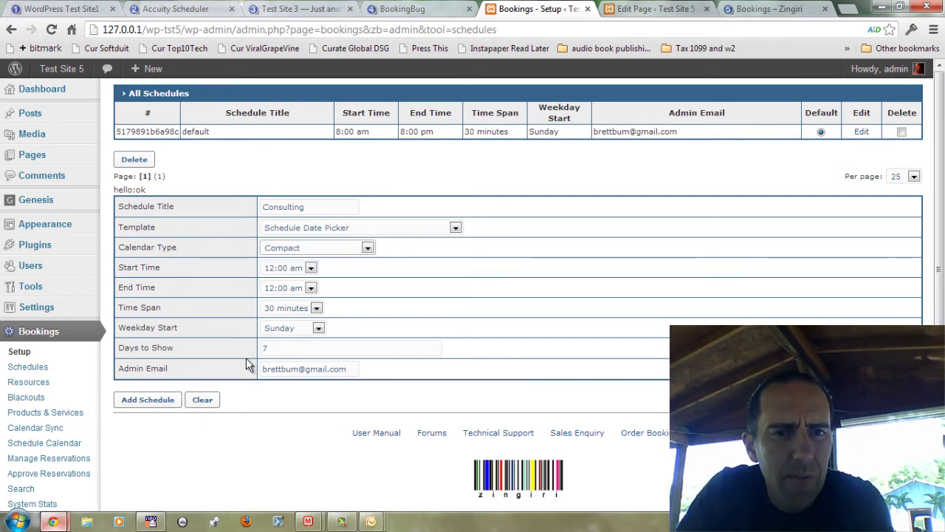
Set the Consulting schedule's weekday start to Monday and its days to show to 5.
click(300, 327)
click(299, 352)
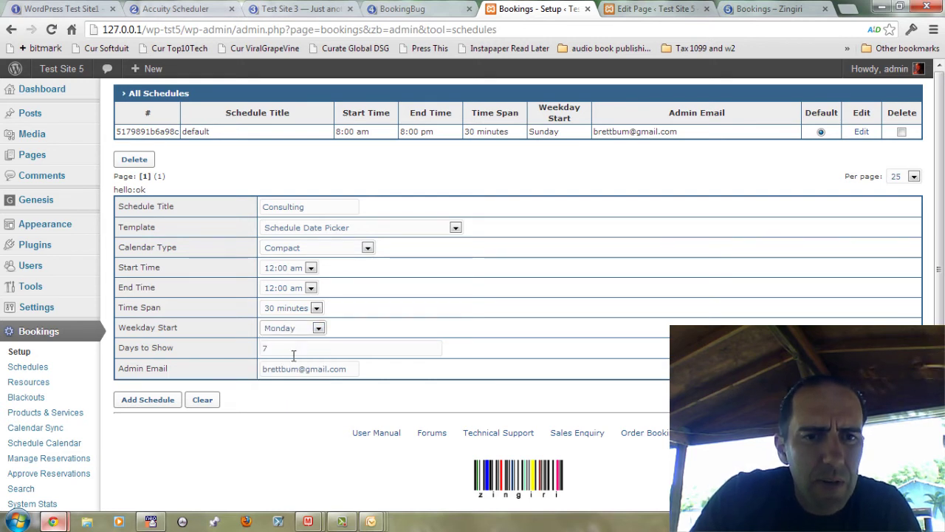
click(293, 354)
text(5)
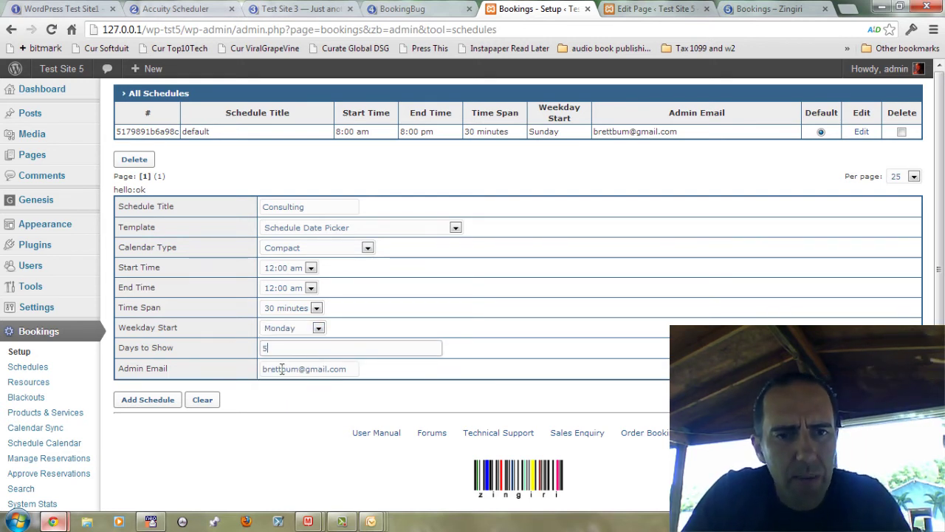
Set the Consulting schedule's hours from 9:00 am to 10:00 pm and try to add it, then return to the form.
click(310, 288)
click(310, 268)
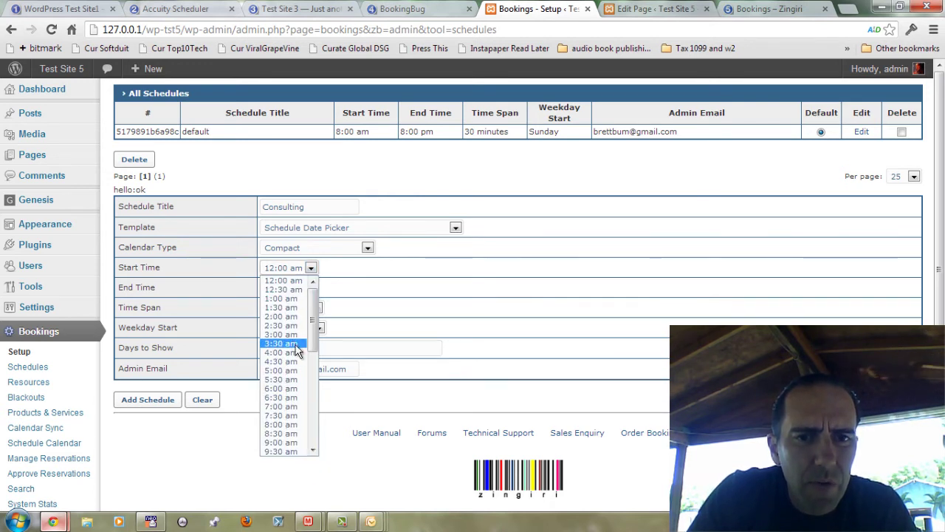
click(284, 442)
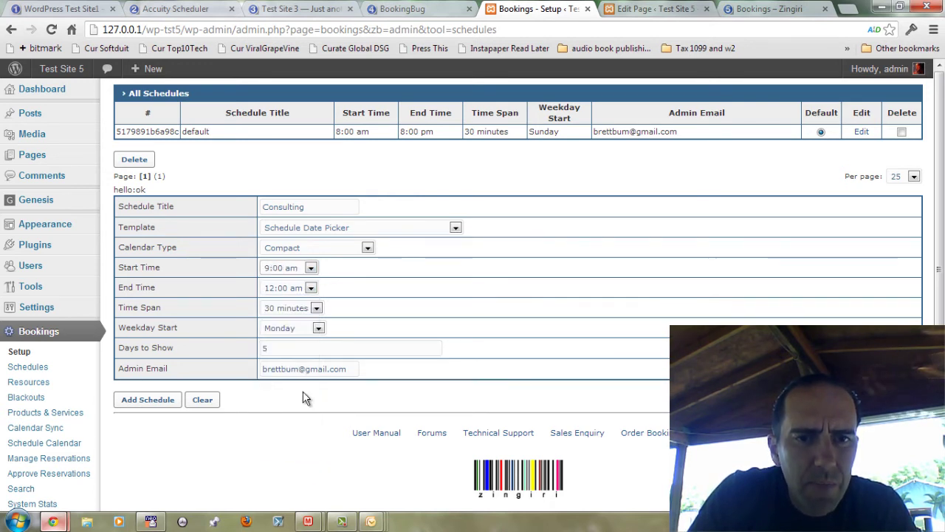
click(310, 289)
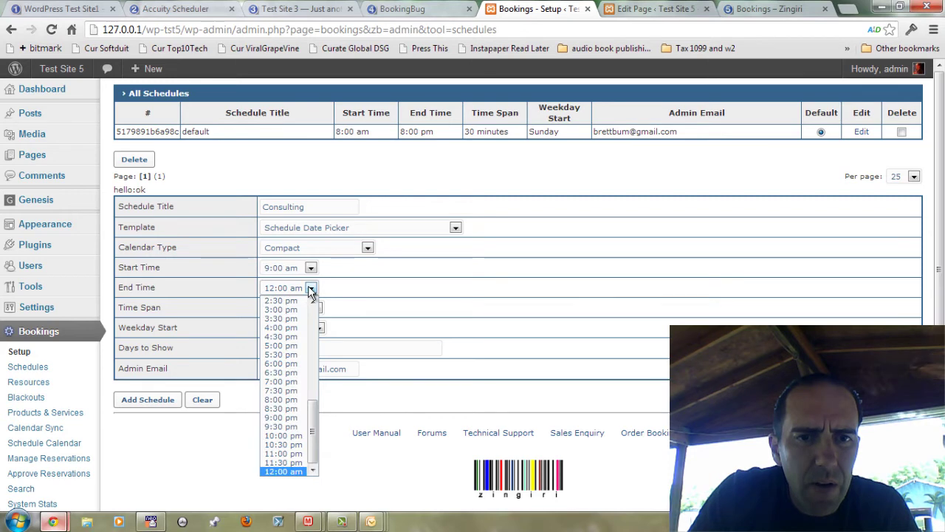
click(294, 436)
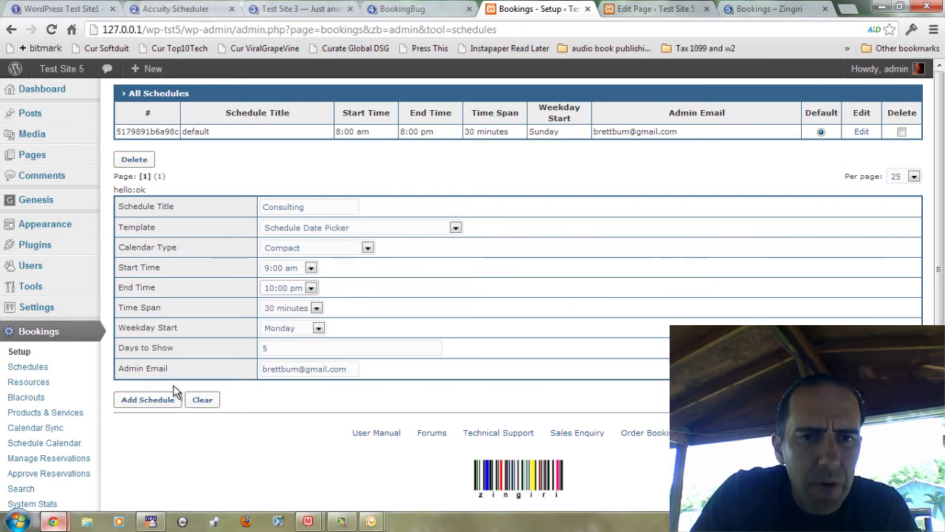
click(158, 405)
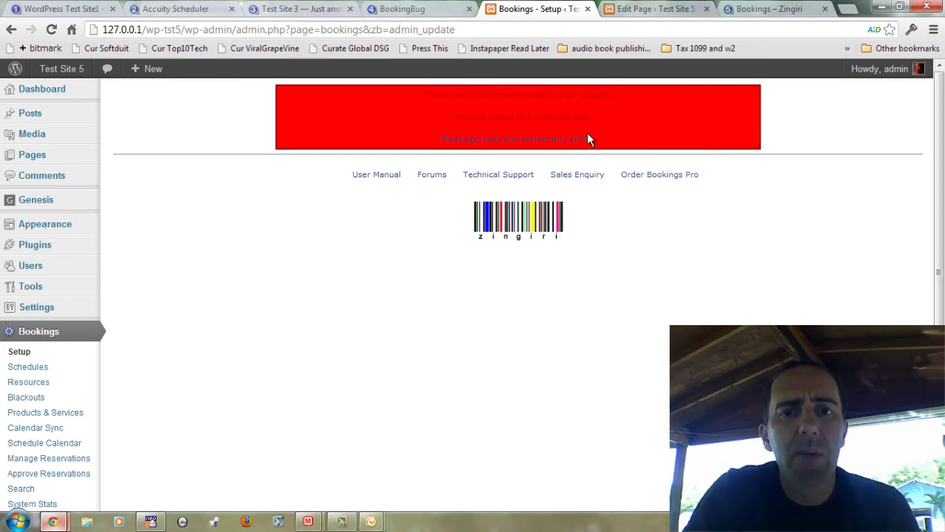
click(561, 143)
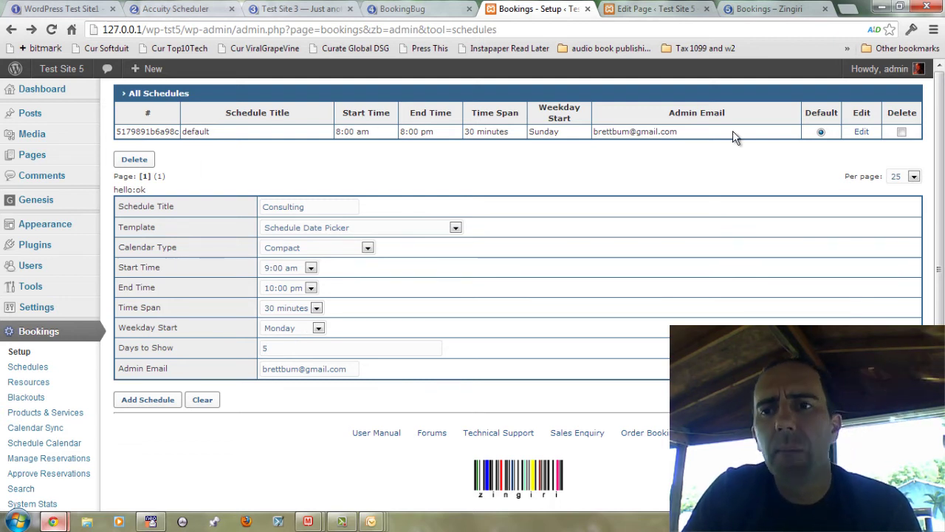
Edit the existing default schedule to use the Schedule Date Picker template and the Compact calendar type.
click(861, 133)
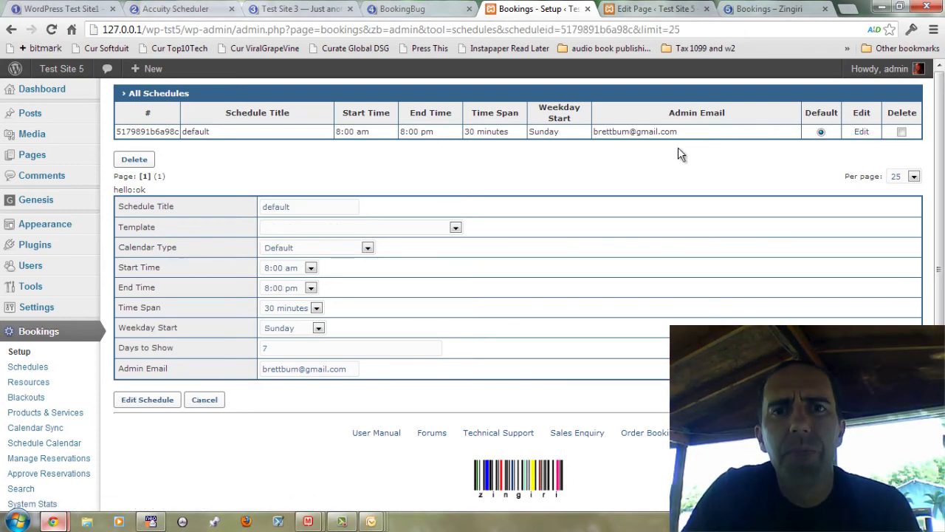
click(856, 135)
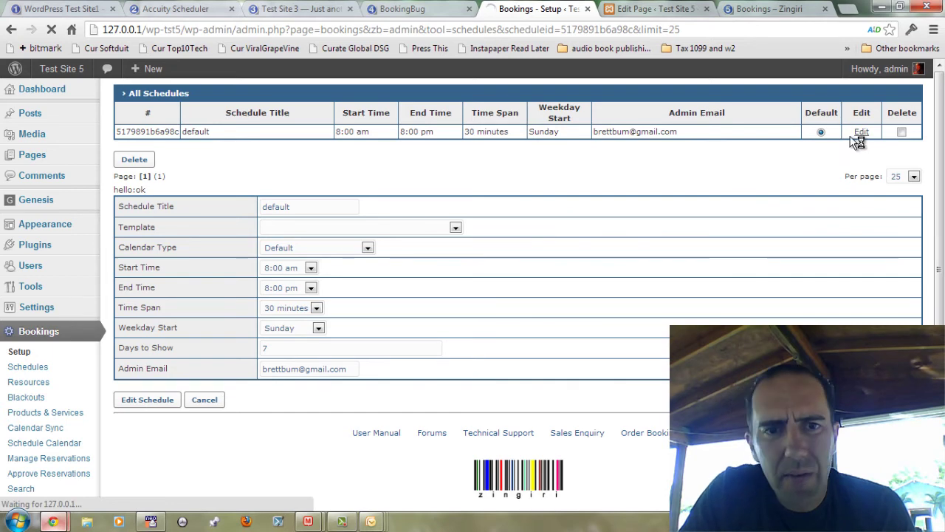
click(327, 227)
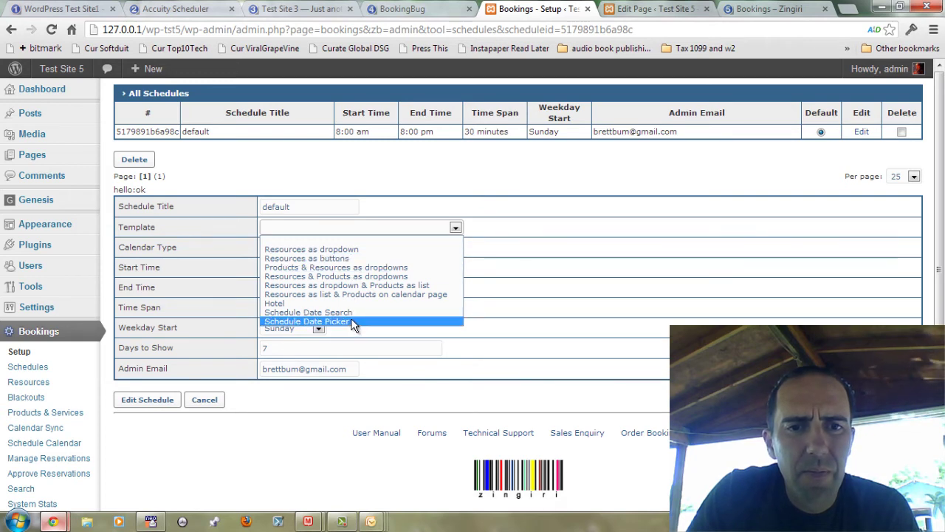
click(352, 322)
click(321, 248)
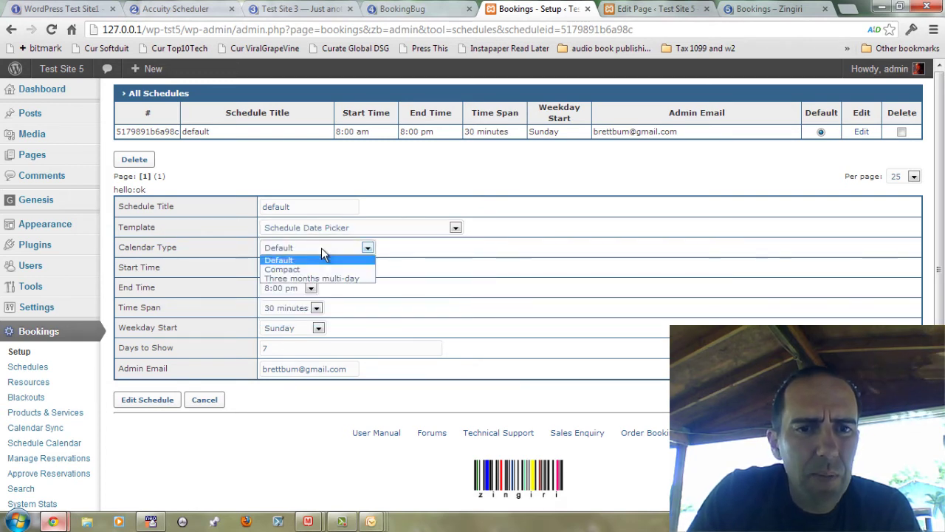
click(325, 270)
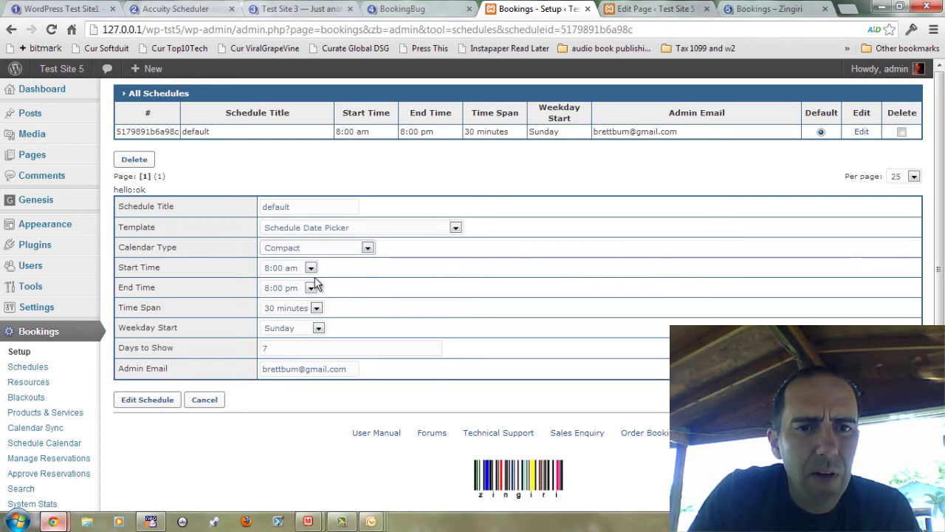
Set the default schedule's start time to 9:00 am, keeping its end time at 8:00 pm.
click(311, 268)
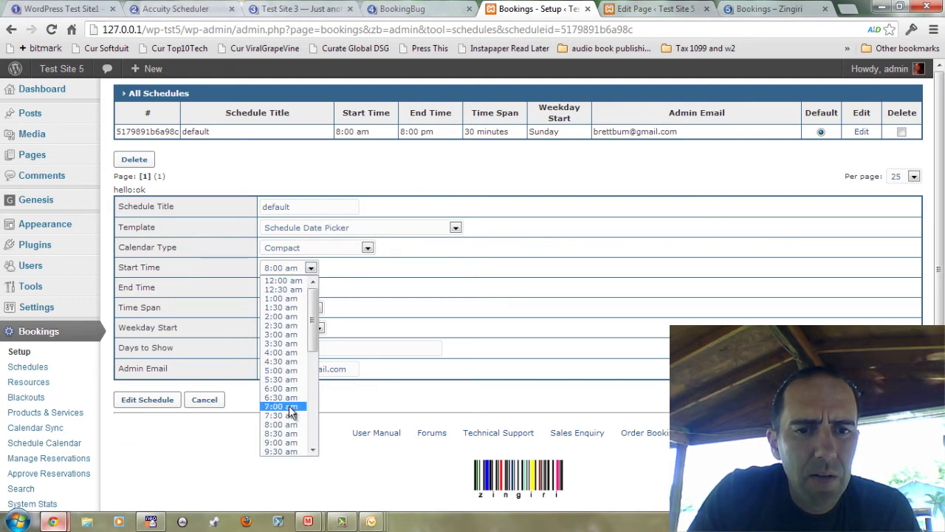
click(287, 441)
click(310, 288)
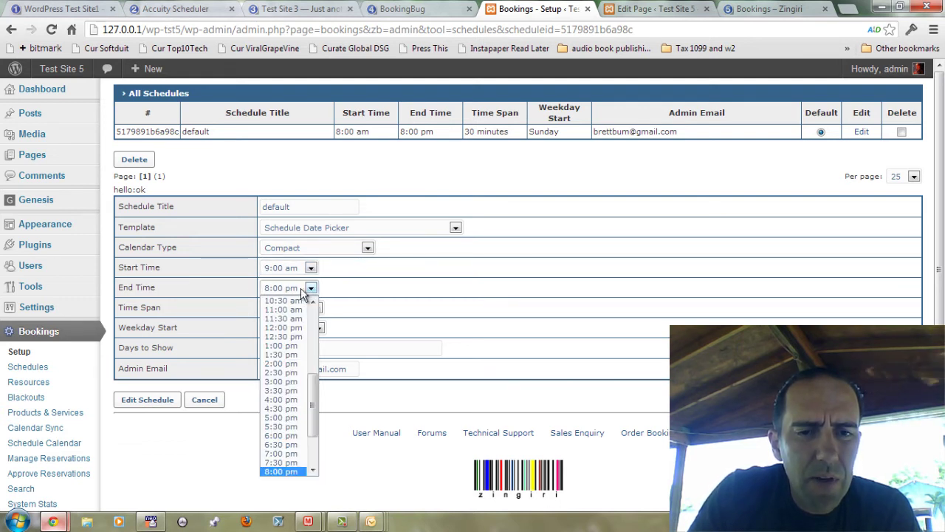
click(351, 291)
Set the default schedule's weekday start to Monday and days to show to 5, and save the schedule.
click(318, 328)
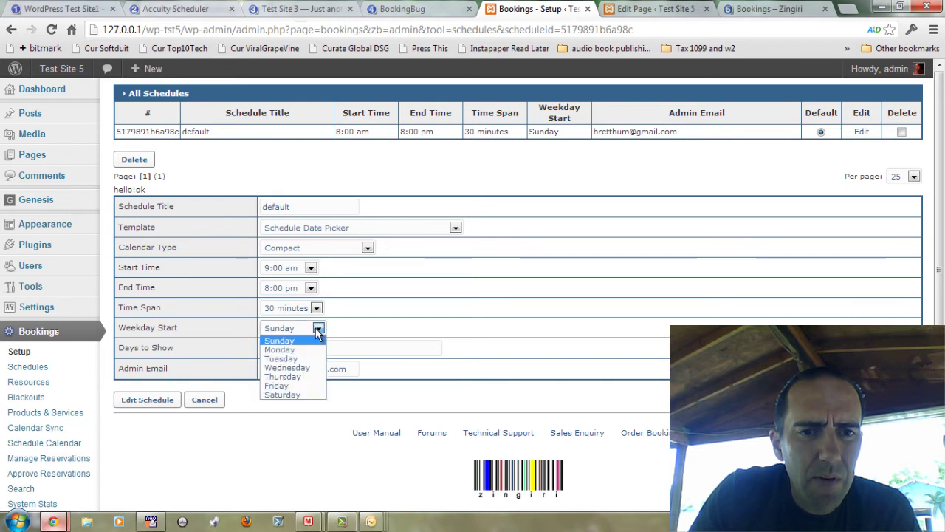
click(309, 349)
double_click(308, 348)
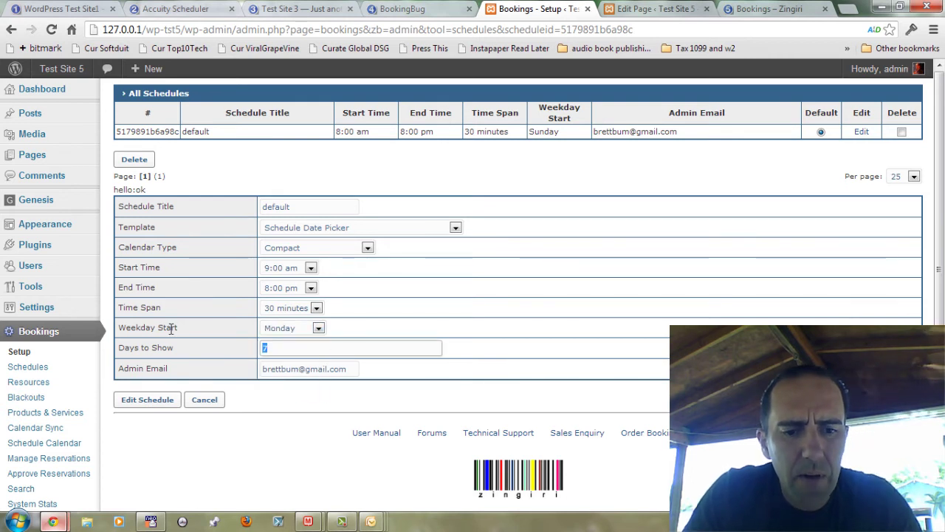
text(5)
click(159, 398)
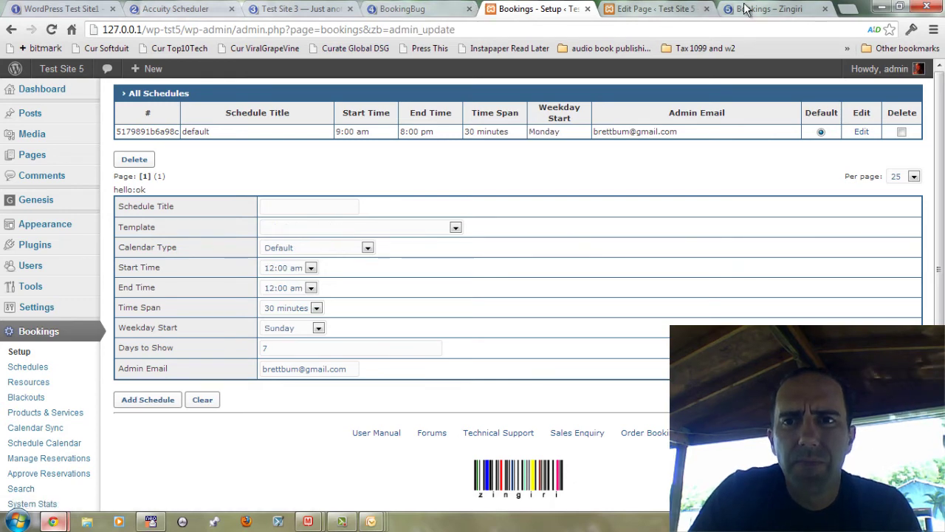
Reload the front-end "Bookings - Zingiri" page from its base address by removing the "&zb=book2" parameter from the URL.
click(768, 8)
scroll(196, 144, up, 4)
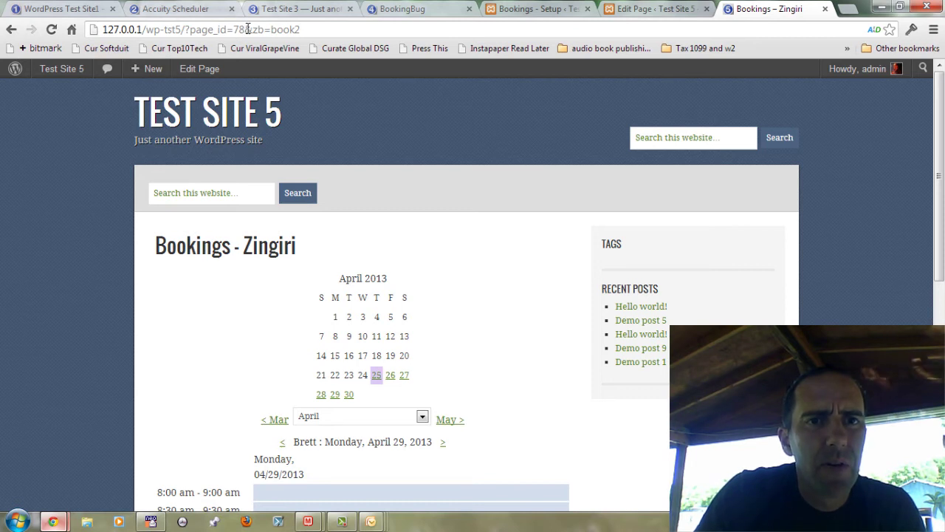
drag(246, 29, 490, 10)
key(Delete)
key(Return)
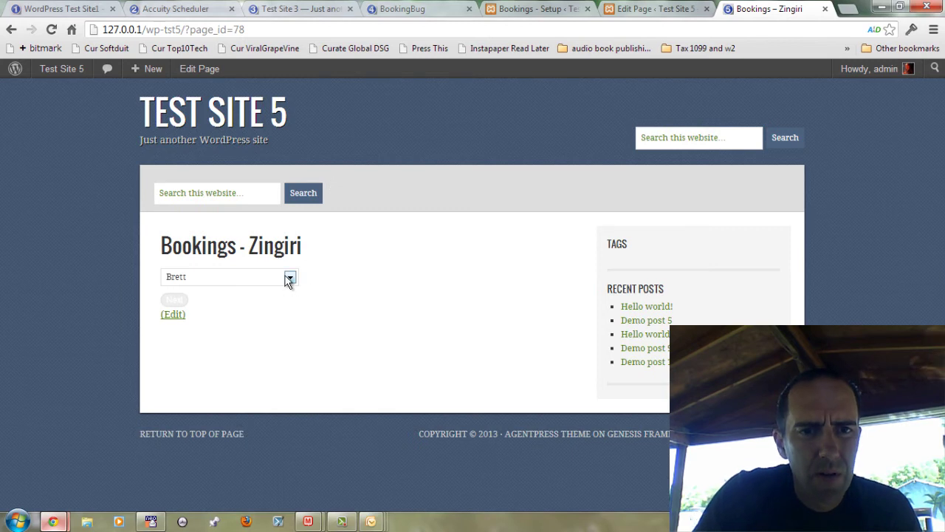
Select the listed resource on the booking page and continue to its April 2013 availability calendar and color legend.
click(289, 277)
click(262, 288)
click(177, 302)
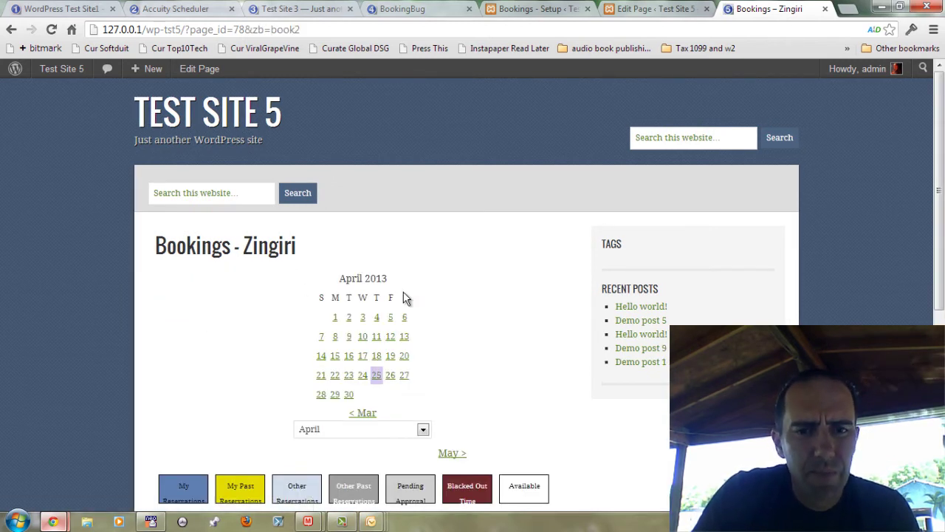
scroll(406, 297, down, 3)
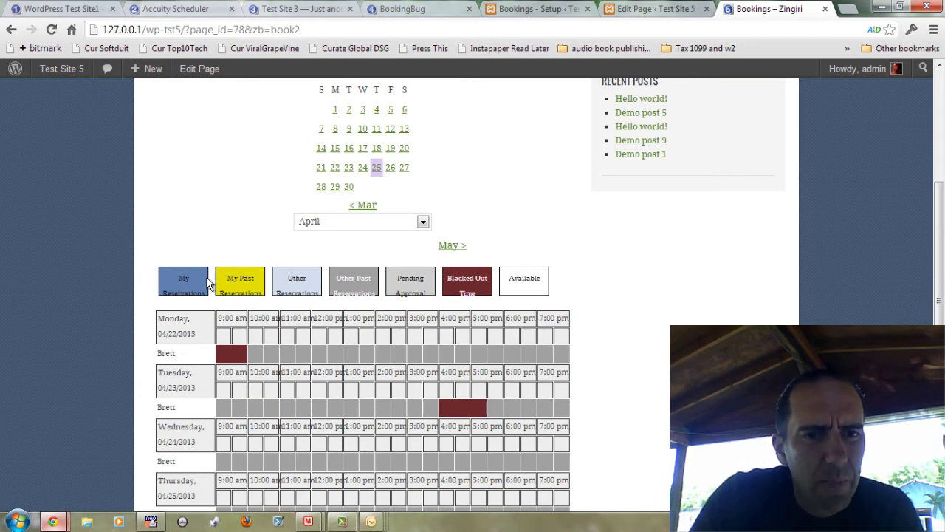
drag(265, 296, 235, 293)
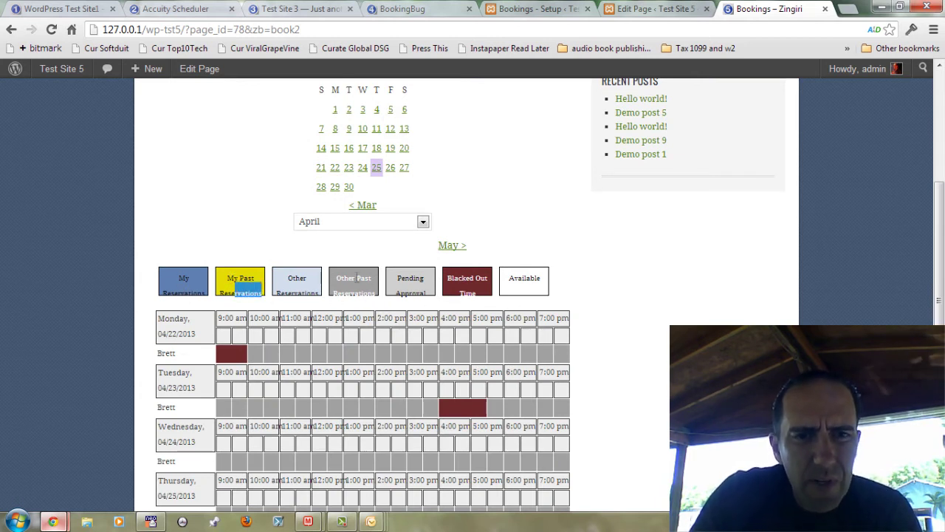
scroll(447, 253, up, 1)
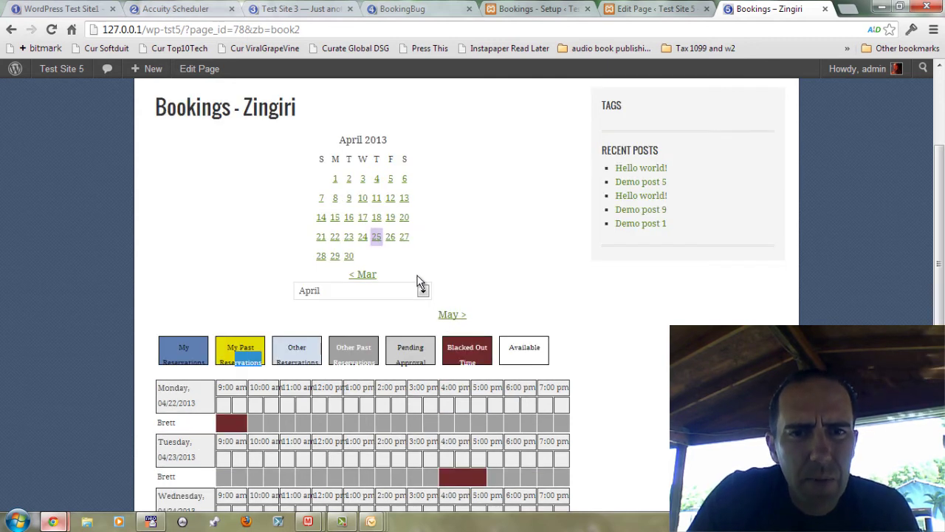
Check the resource's availability grids starting from April 26 and from April 22, 2013.
click(390, 238)
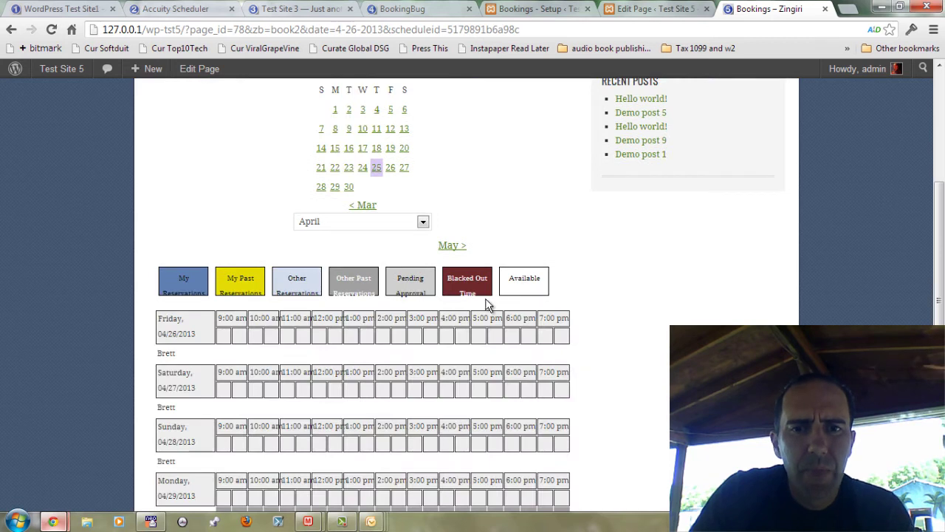
click(336, 168)
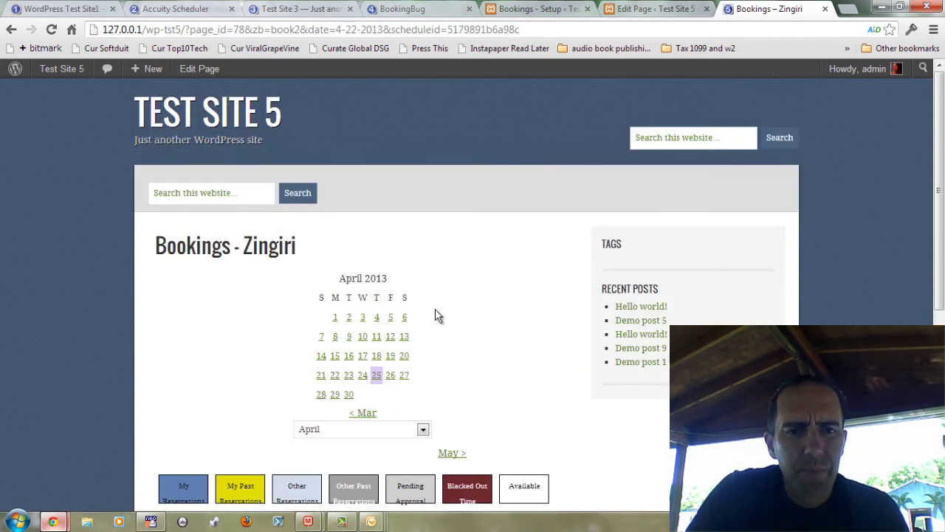
scroll(383, 307, down, 5)
scroll(244, 199, up, 1)
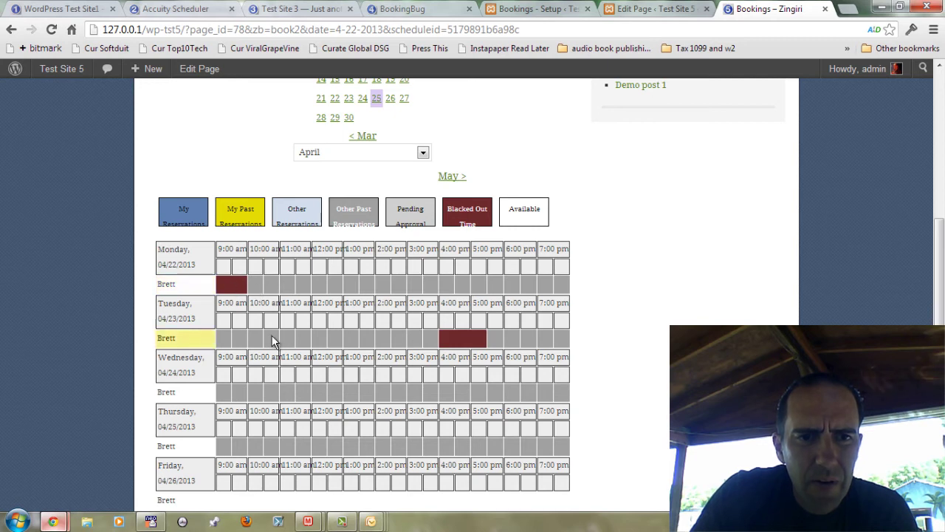
Show the availability from April 26, 2013 and choose that Friday's 2:00 pm slot for the reservation.
click(392, 101)
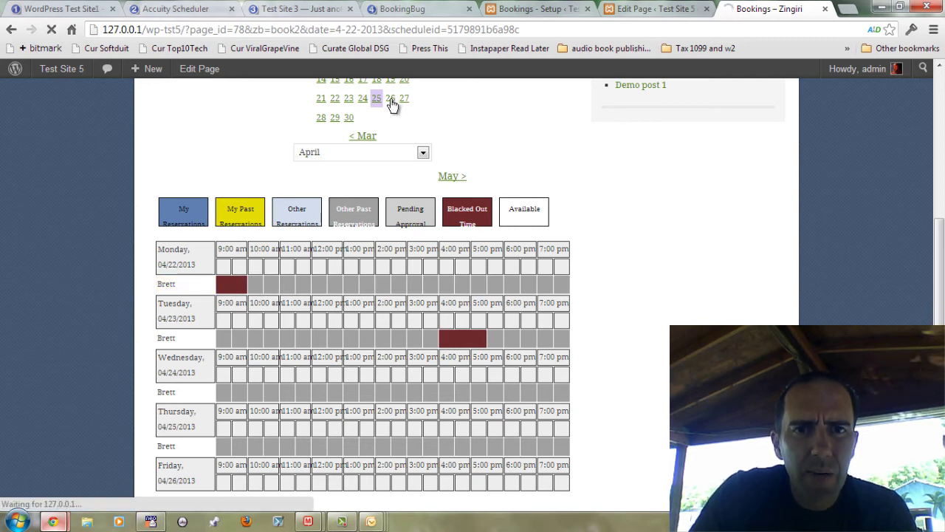
scroll(419, 193, down, 5)
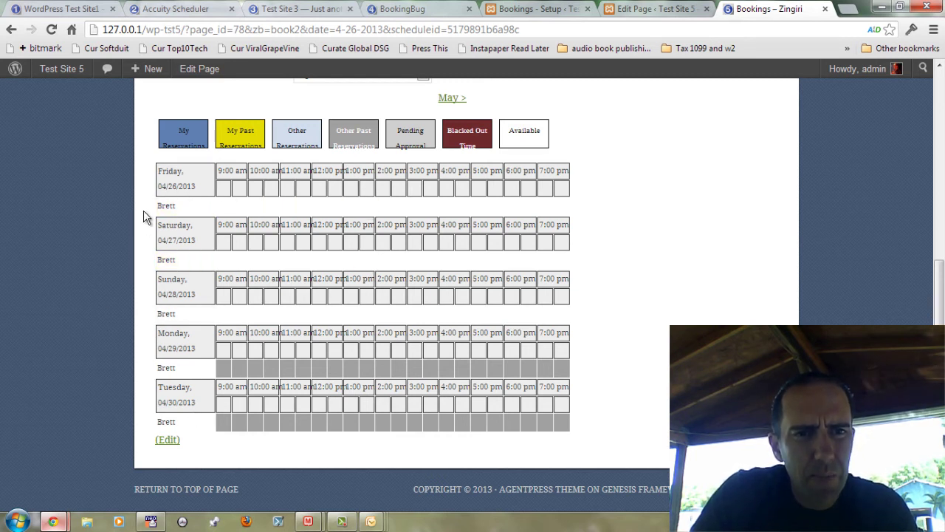
click(383, 209)
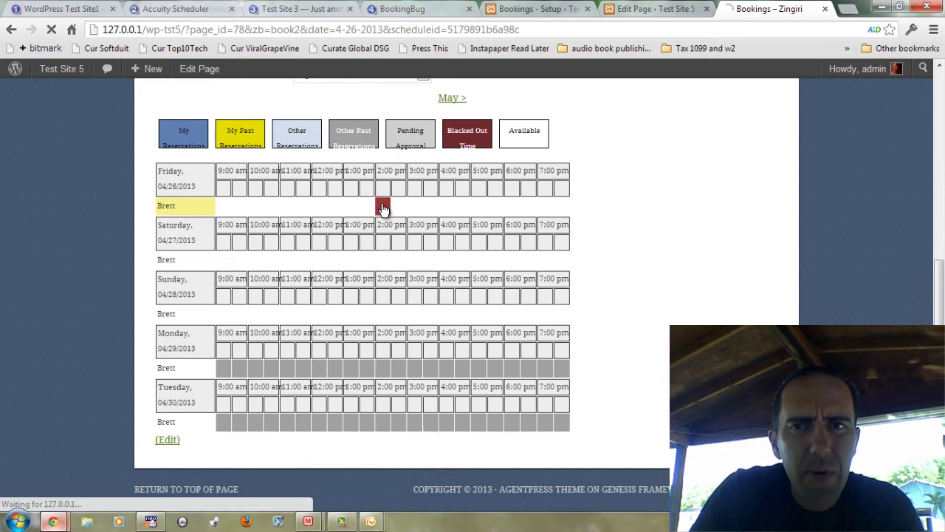
scroll(431, 283, down, 2)
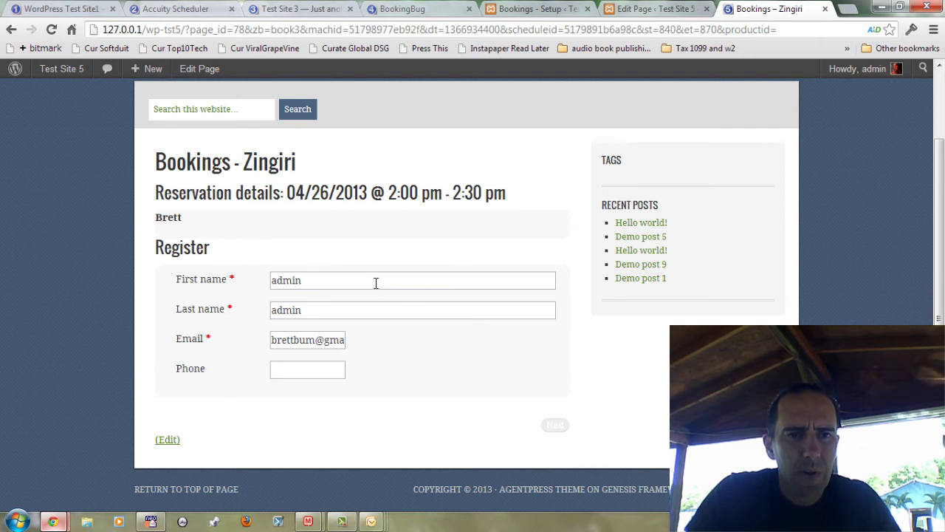
Replace the prefilled first and last names in the registration form with the test customer's name.
drag(375, 282, 241, 265)
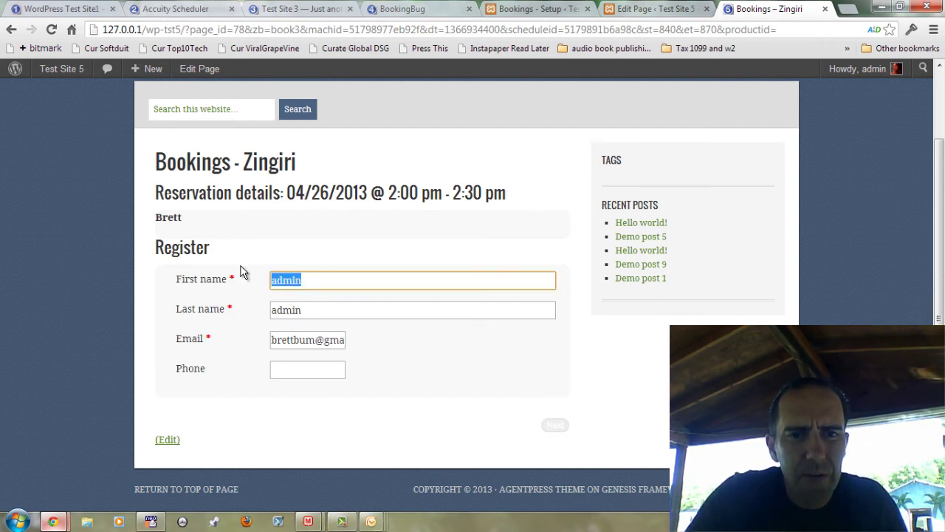
text(Bret)
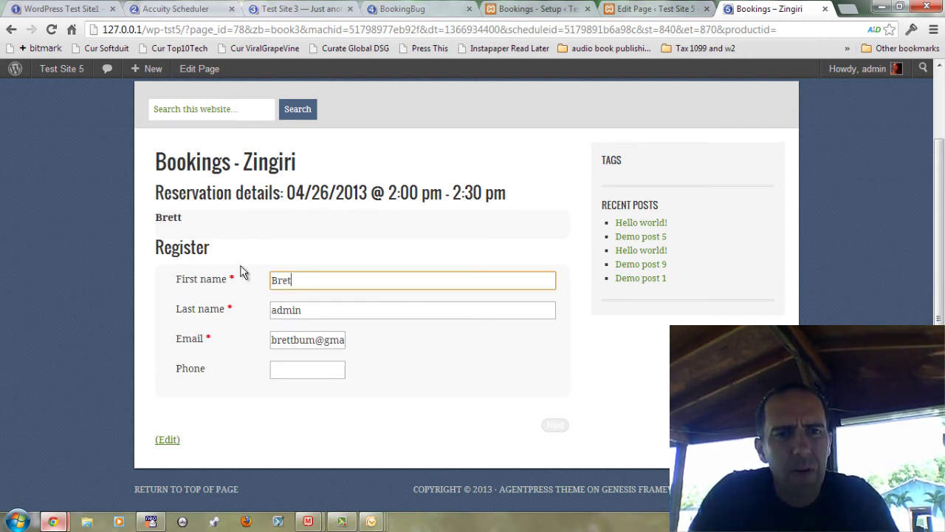
text(t)
key(Tab)
text(T)
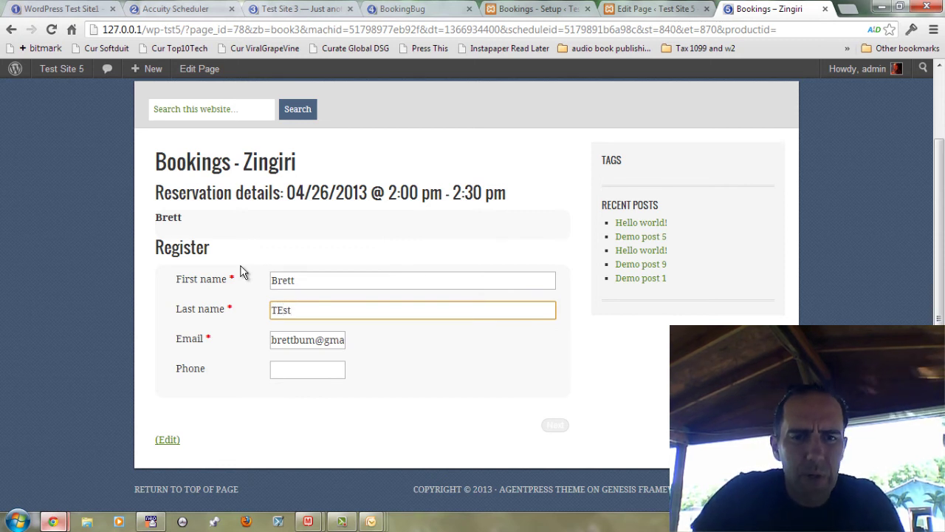
text(Est)
Enter the customer's phone number and submit the 2:00 pm reservation, following the link back to correct errors.
click(305, 373)
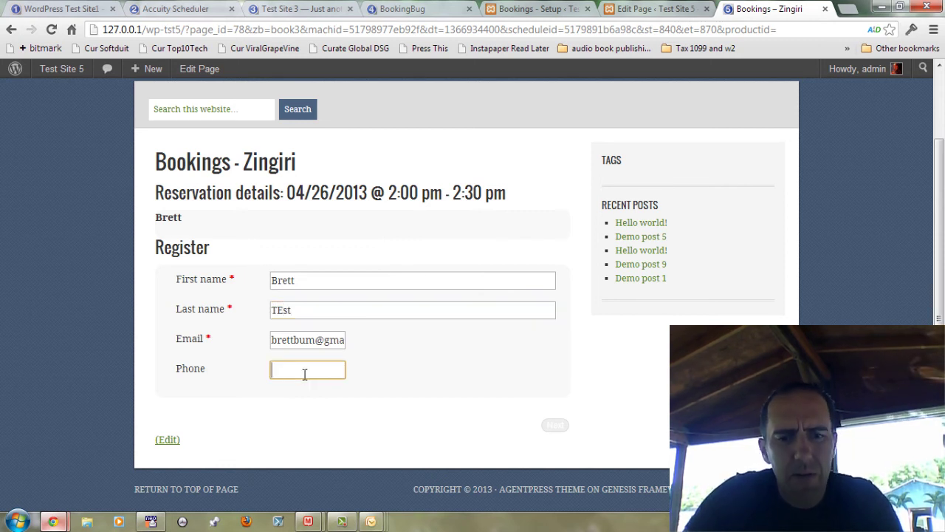
text(555-555-5)
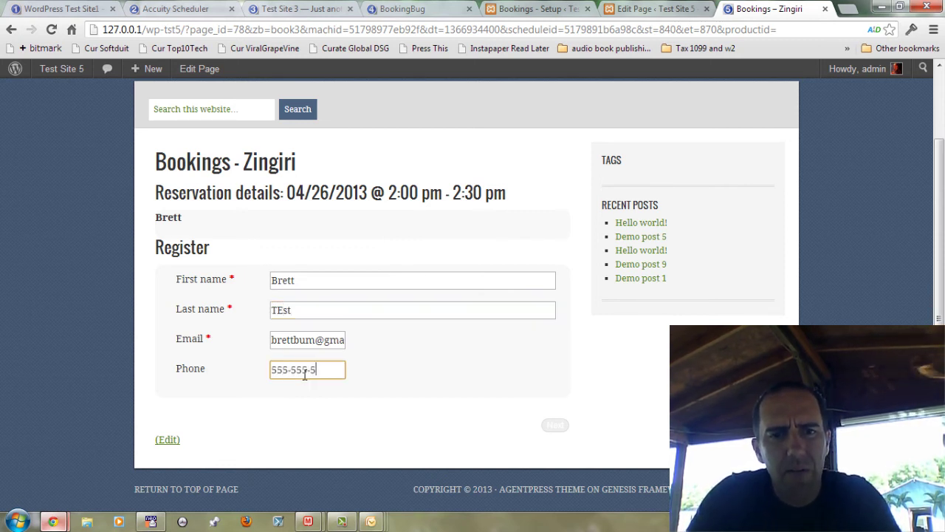
text(555)
click(558, 426)
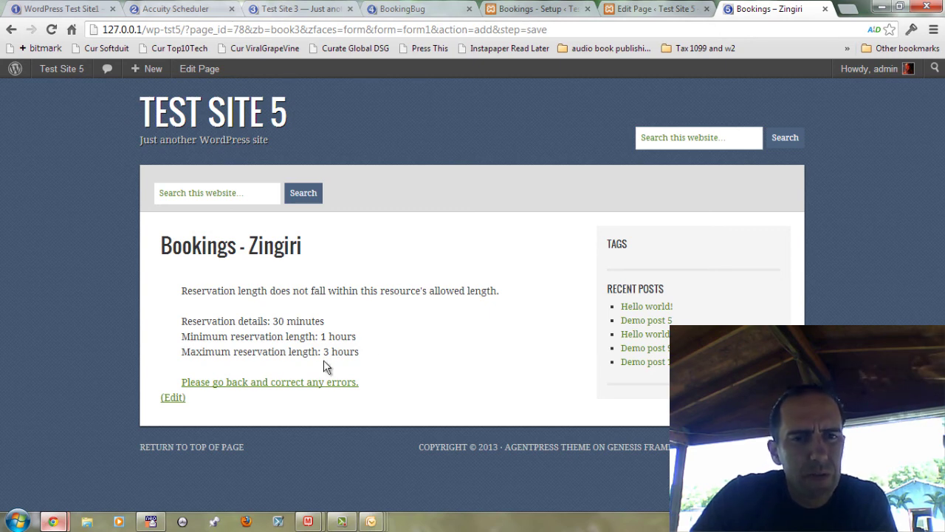
click(285, 386)
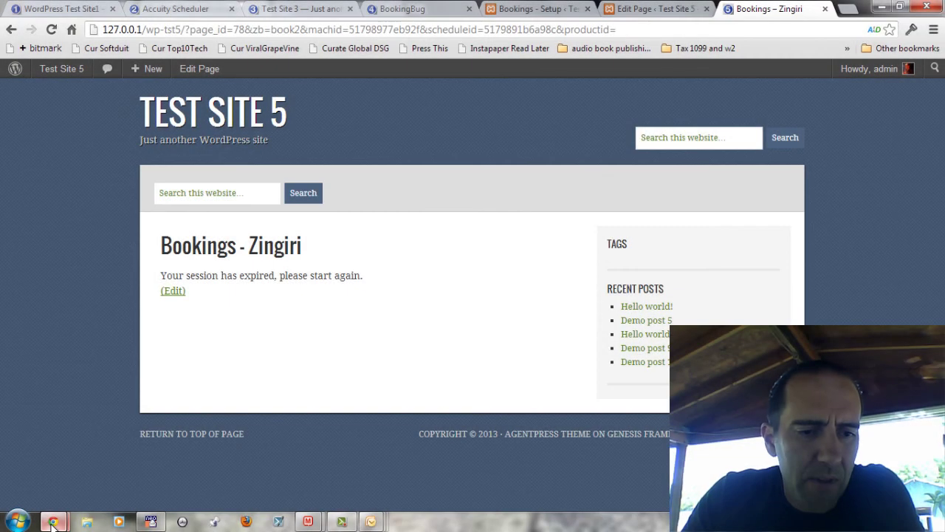
click(342, 521)
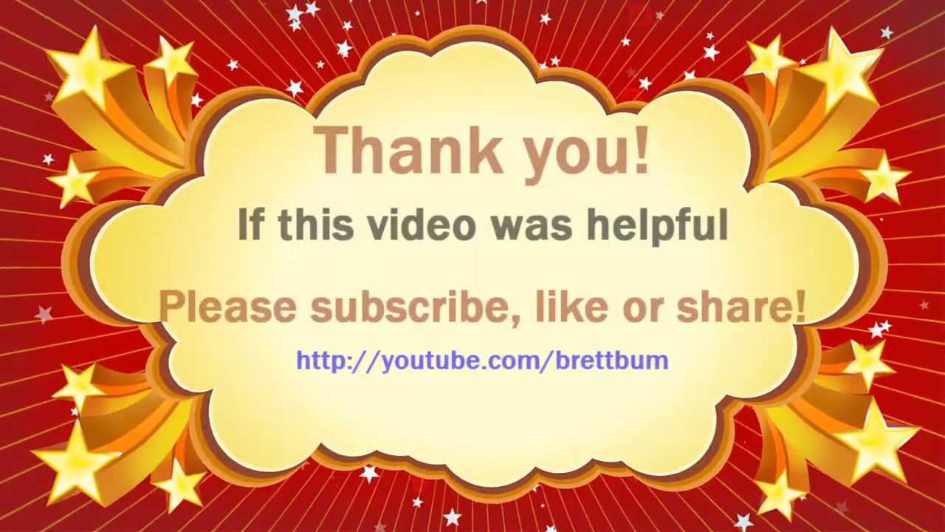